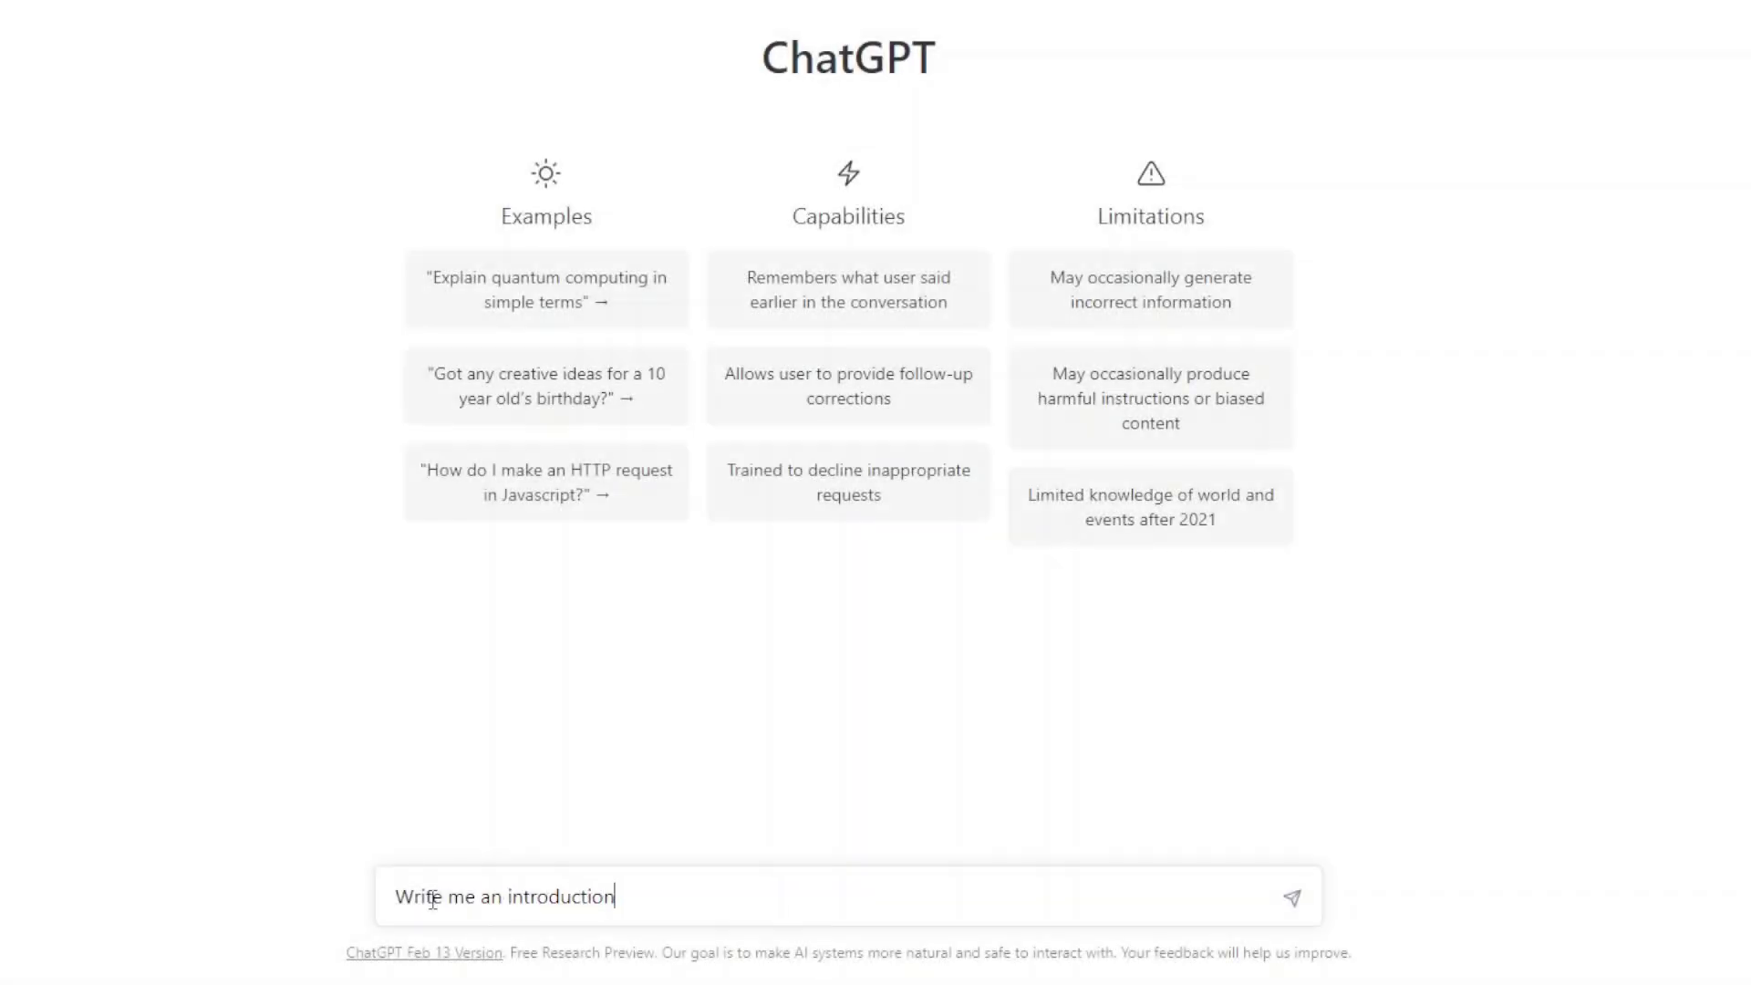
Enter the ChatGPT prompt 'Write me an introduction for a video about AI rendering'
type("an introduction for a video about AI rendering")
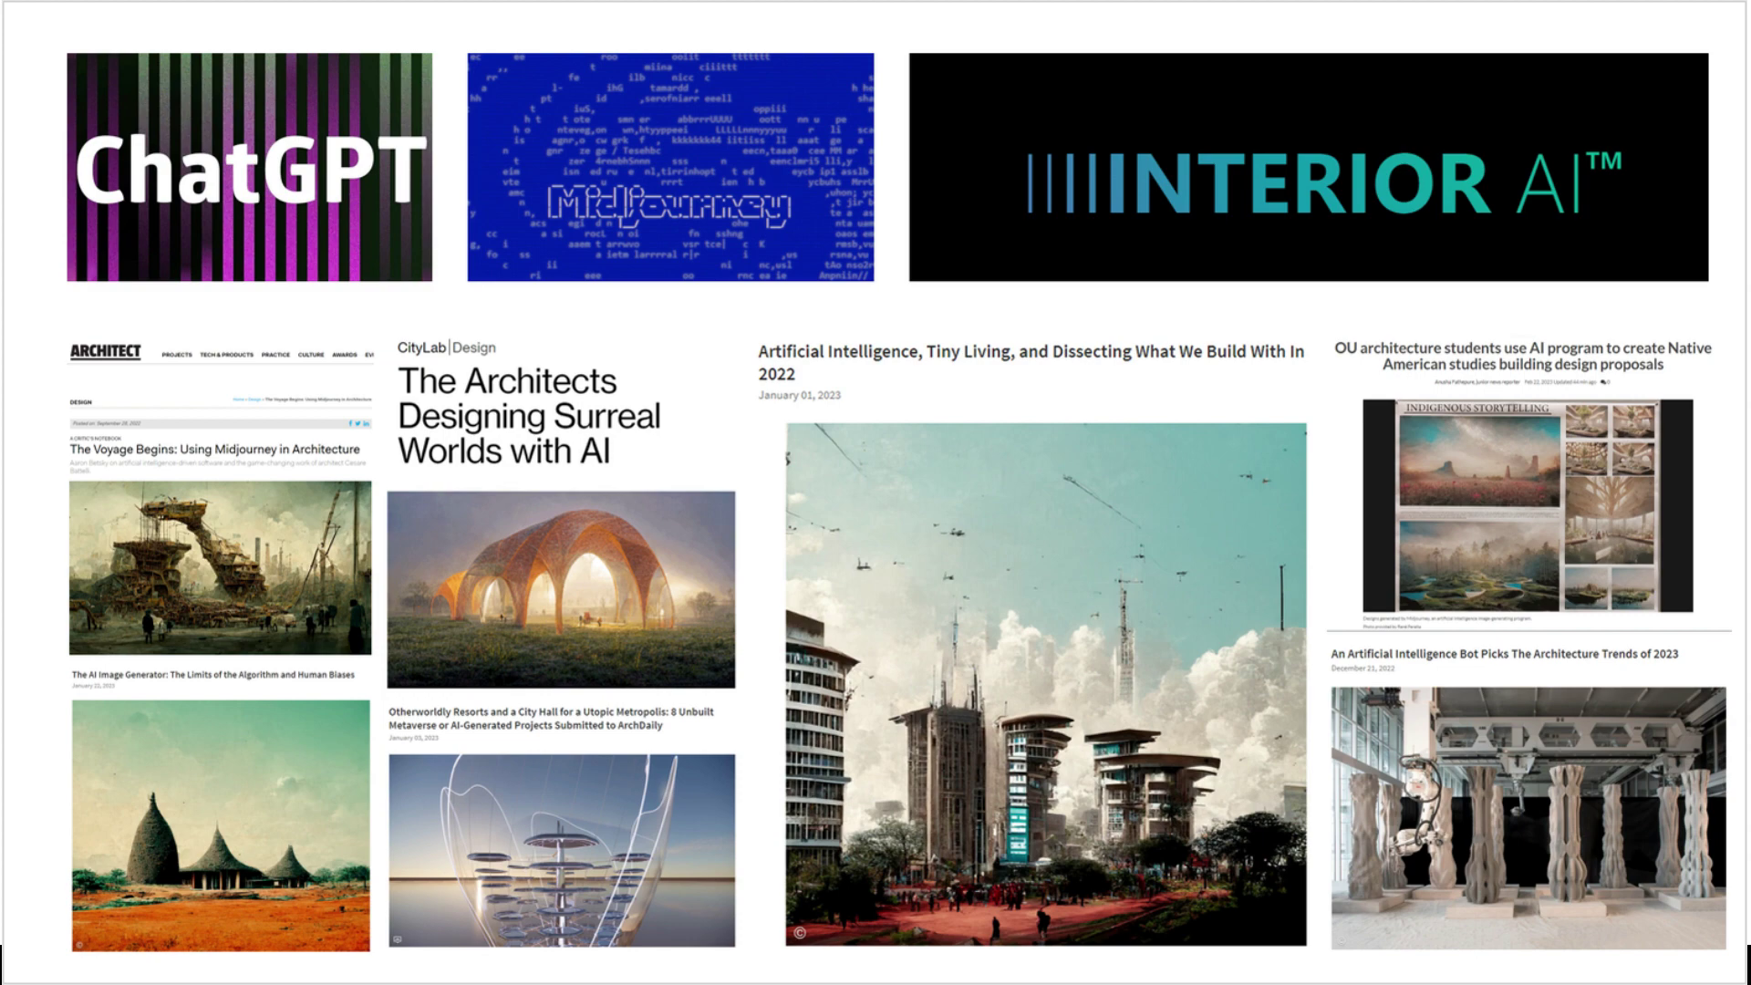
Advance the slideshow from the AI article collage to the 'How Do You Ideate?' slide
key("Right")
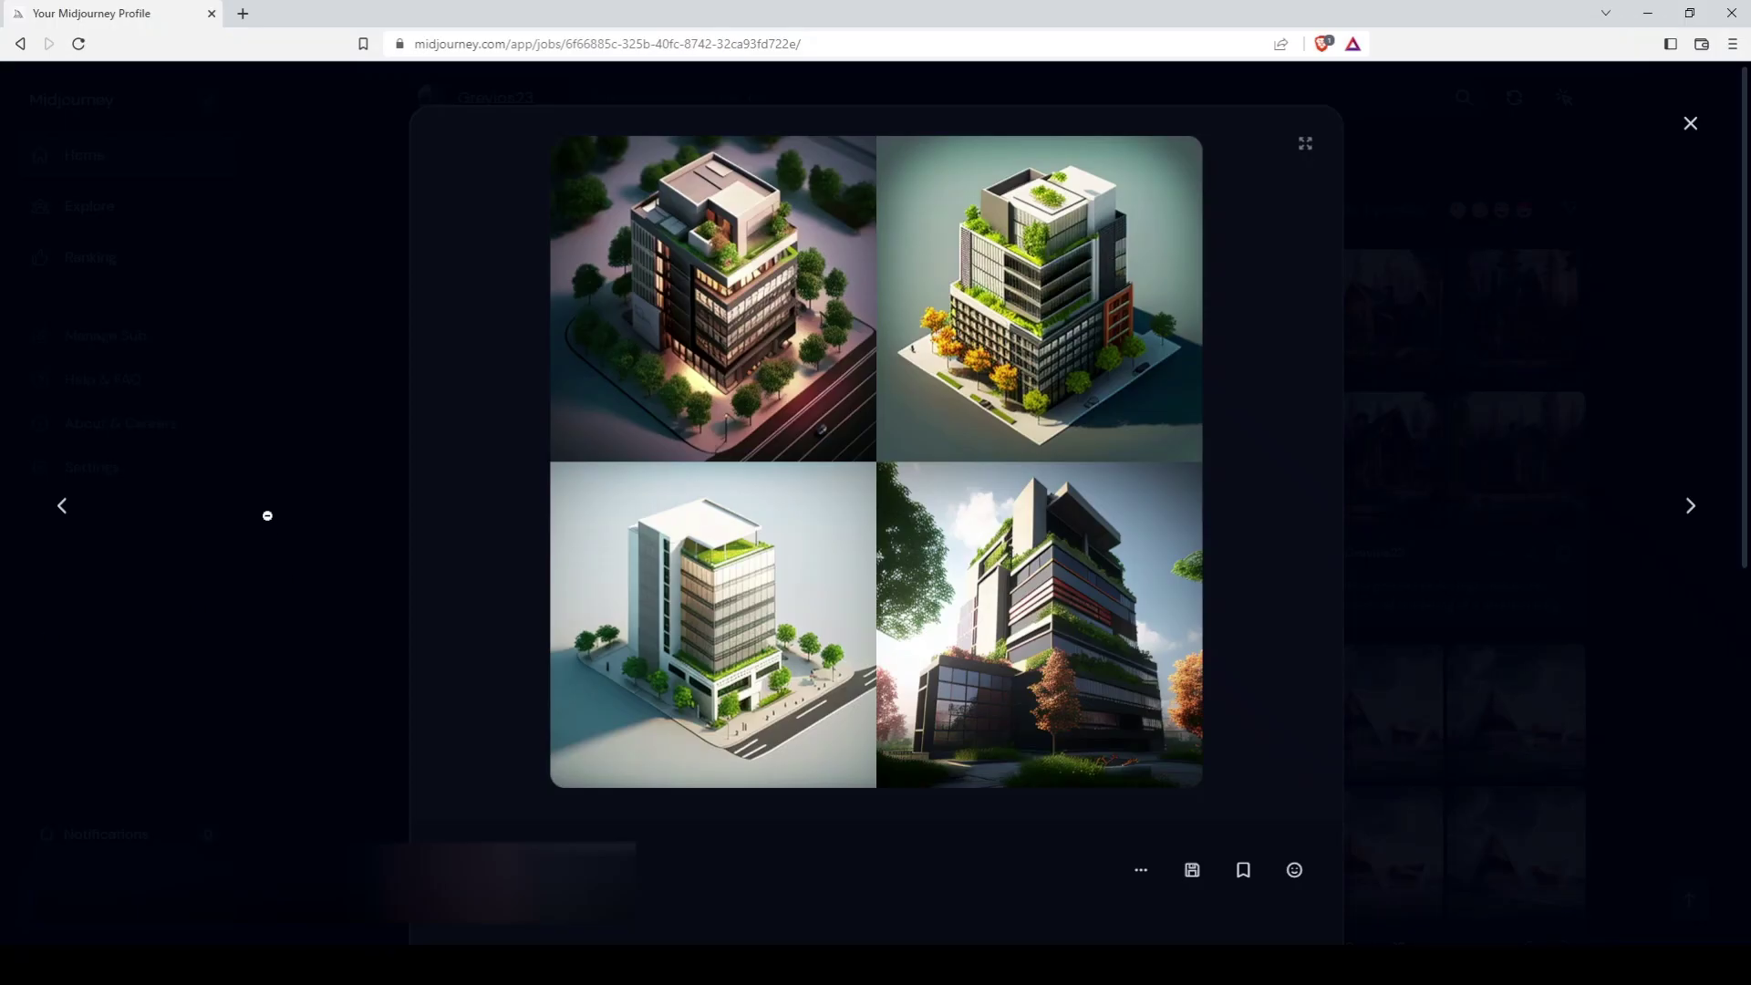
Page back through towers, store and cabin jobs to the green-lit ribbed building grid
left_click(62, 509)
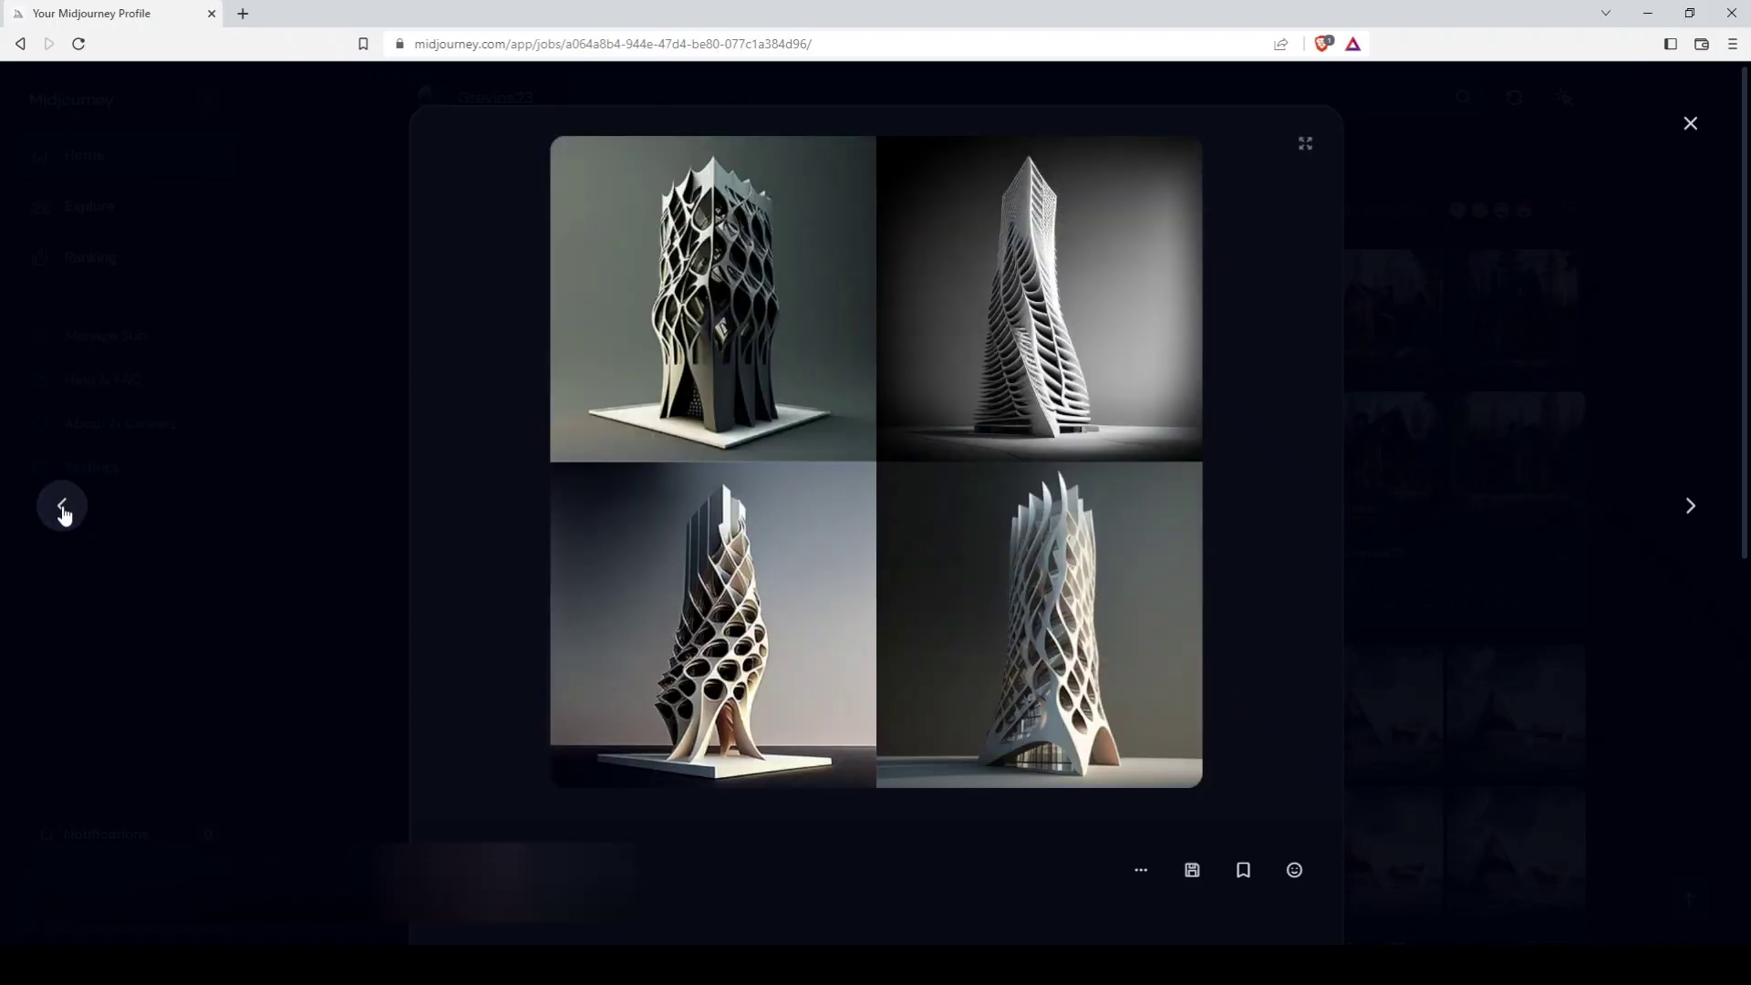
left_click(62, 509)
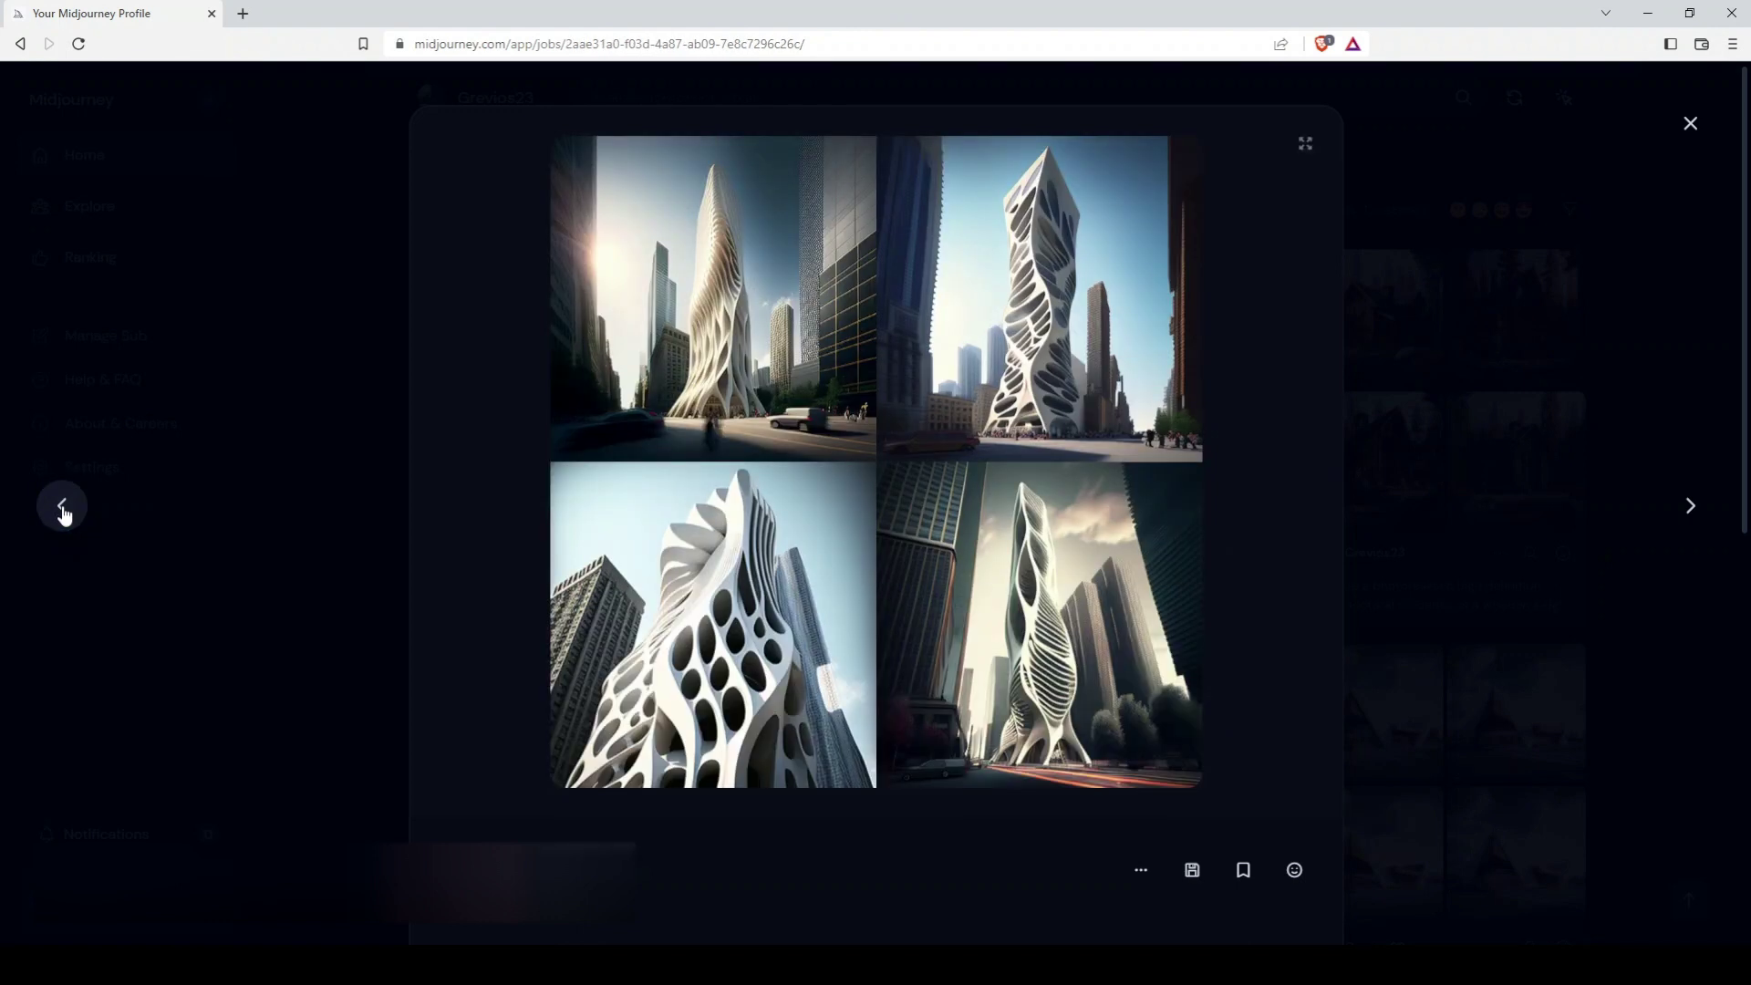
left_click(63, 509)
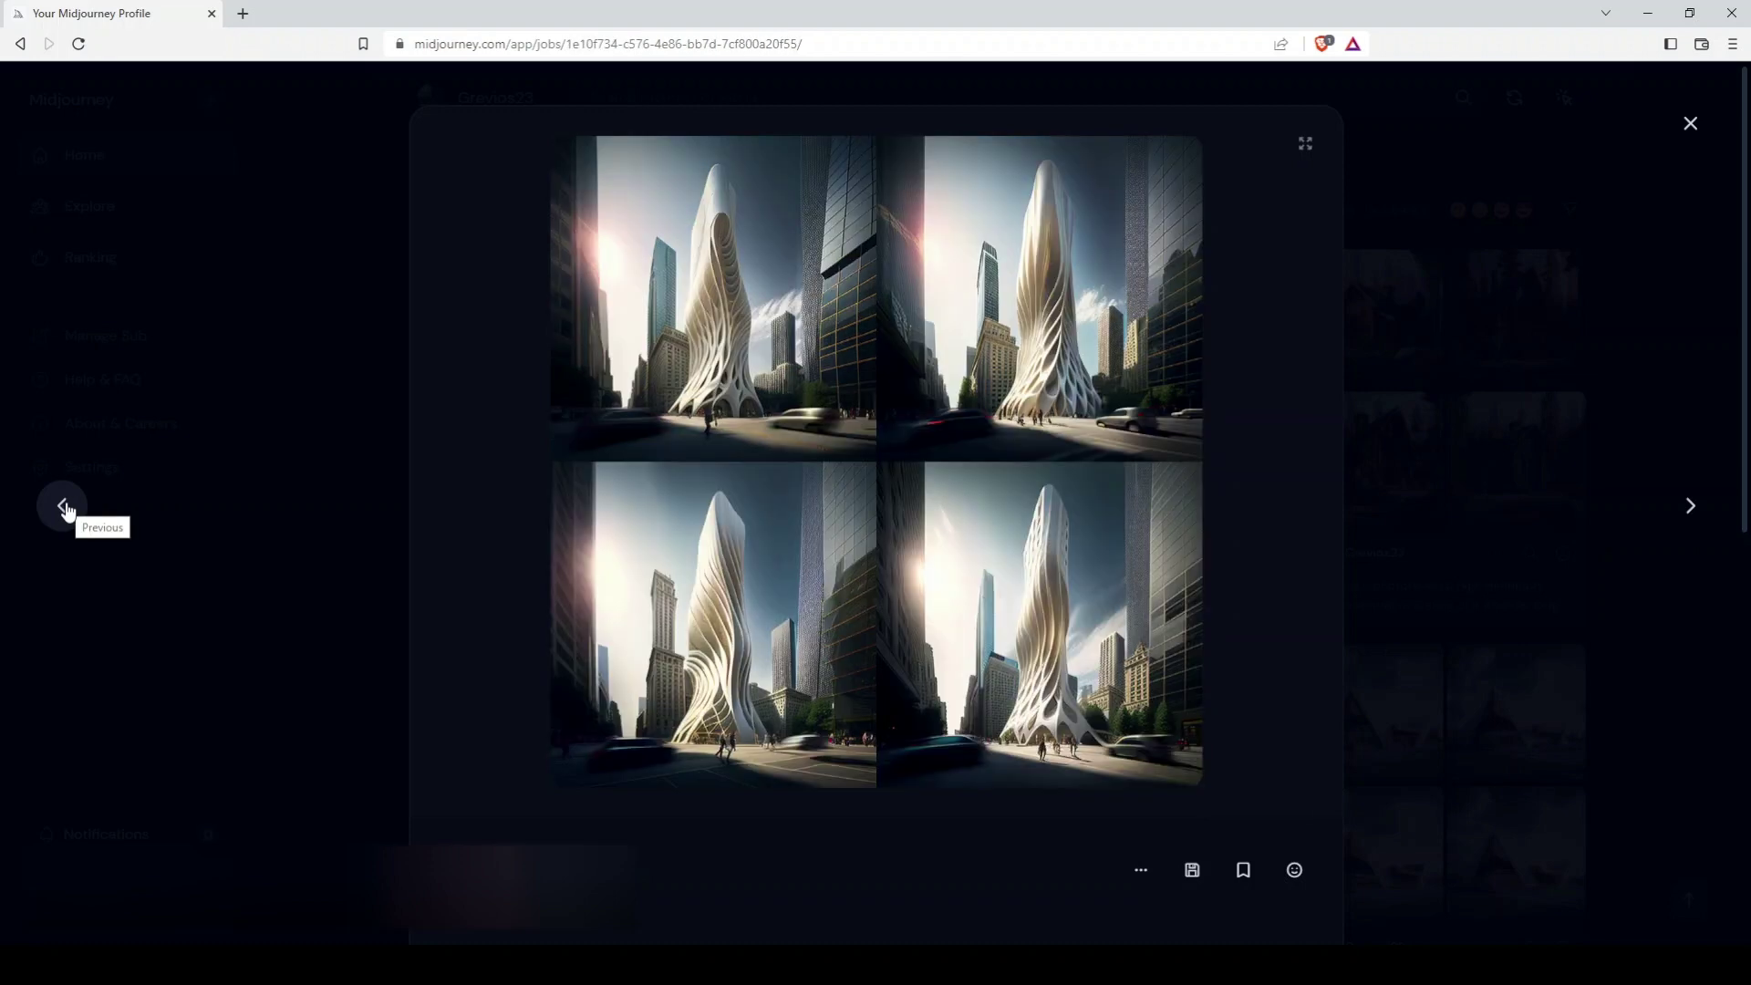
left_click(63, 508)
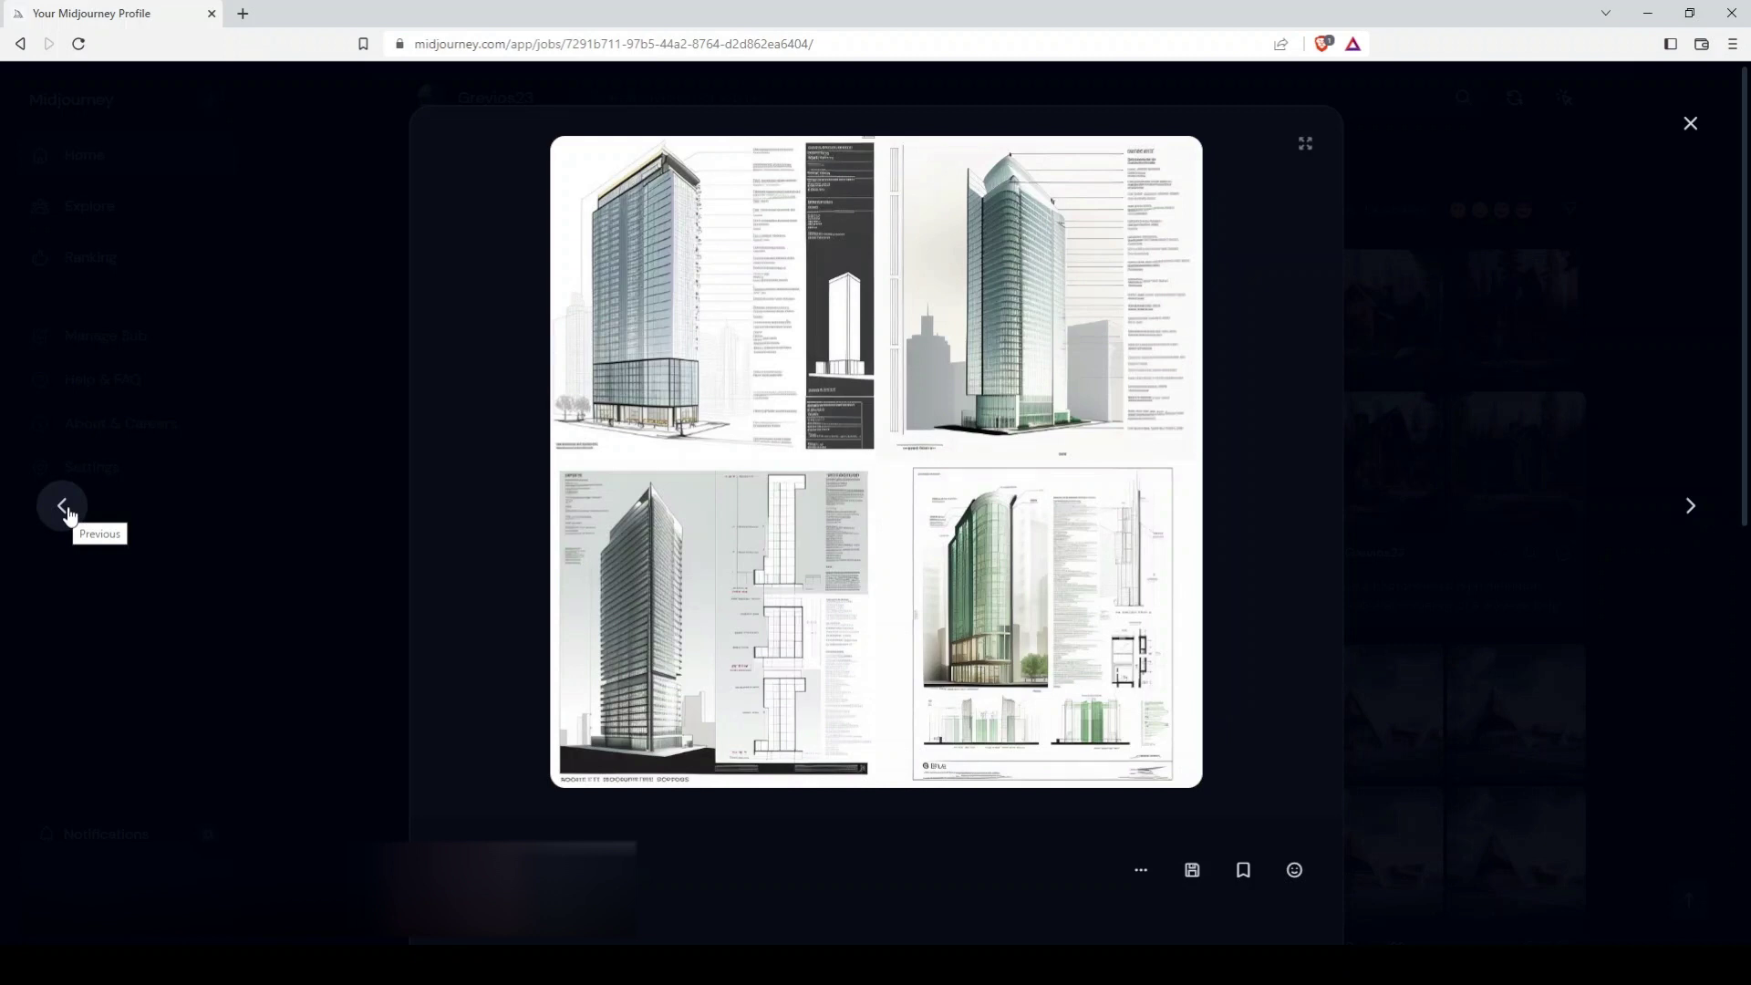
left_click(69, 513)
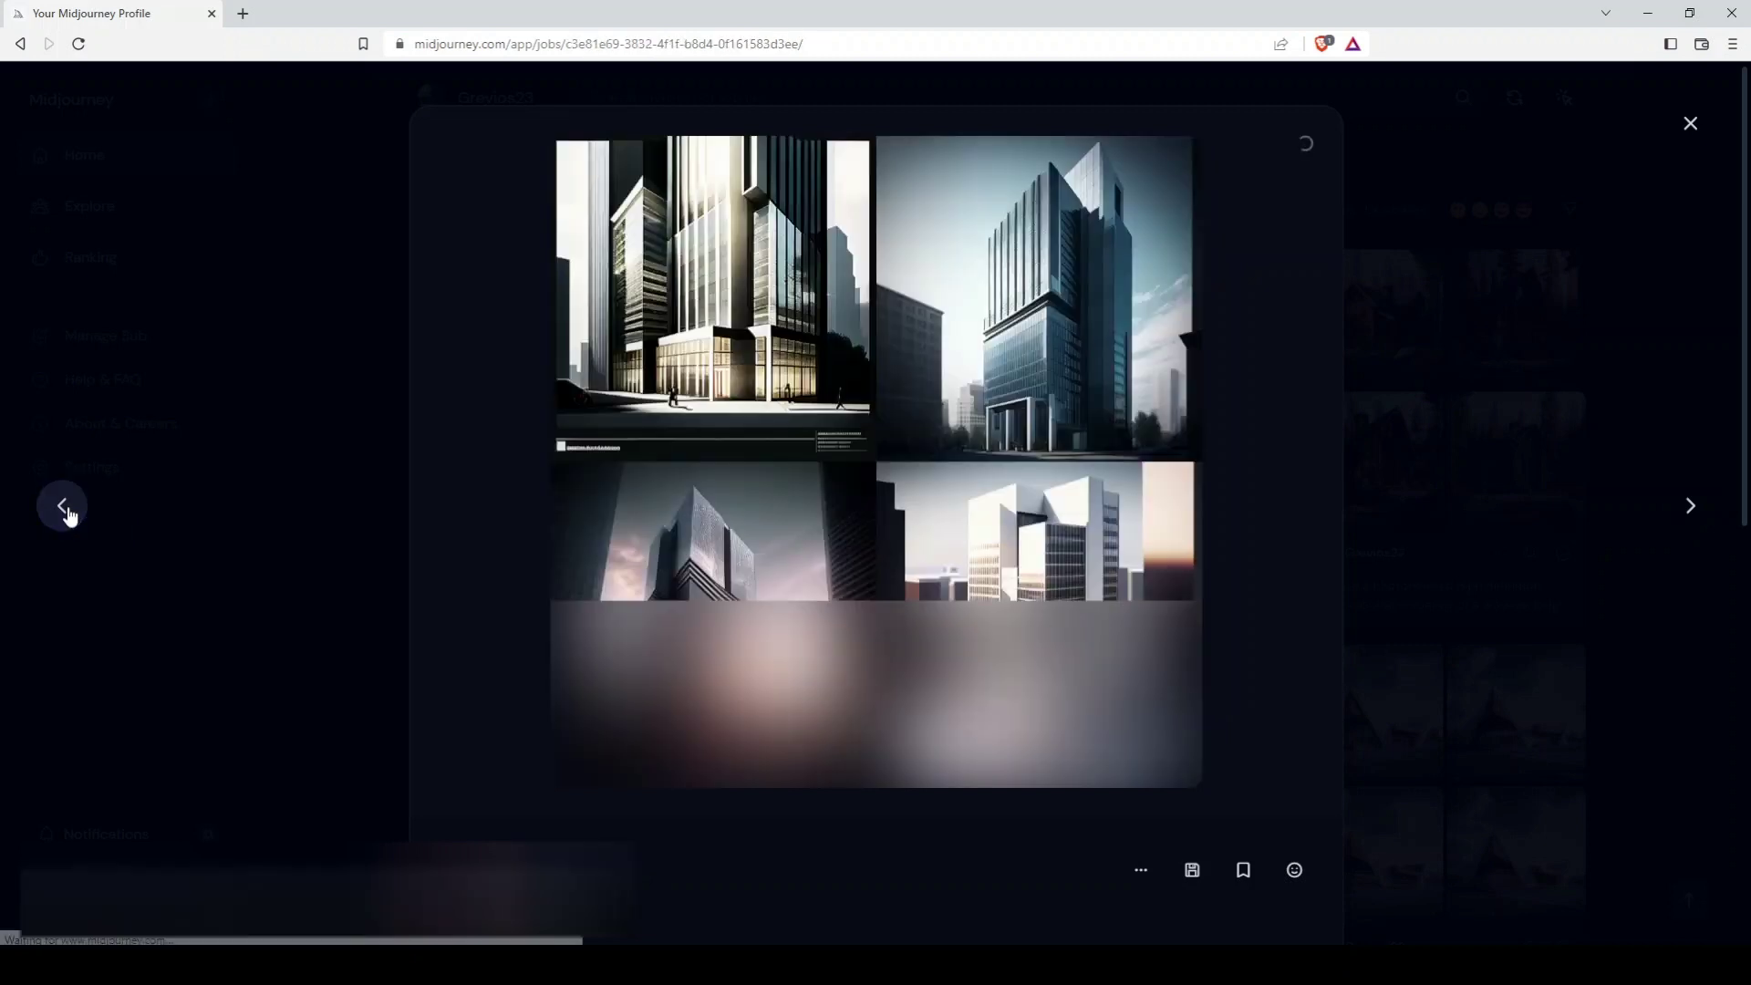
left_click(73, 513)
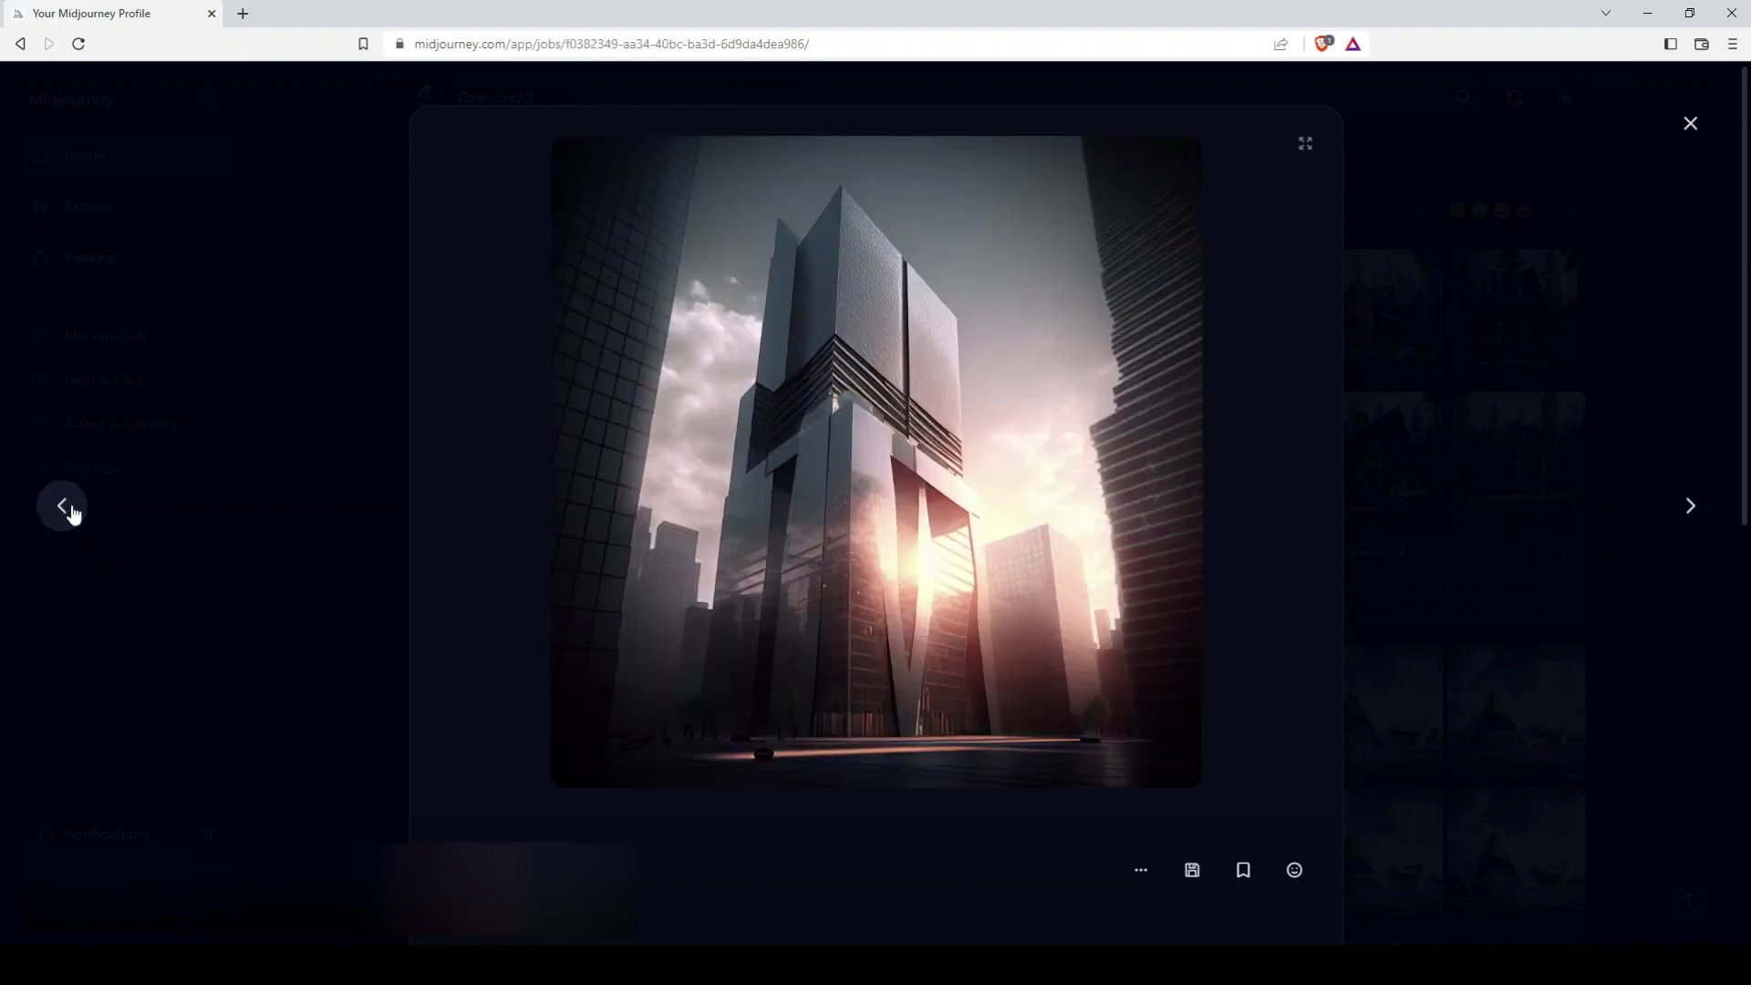
left_click(73, 513)
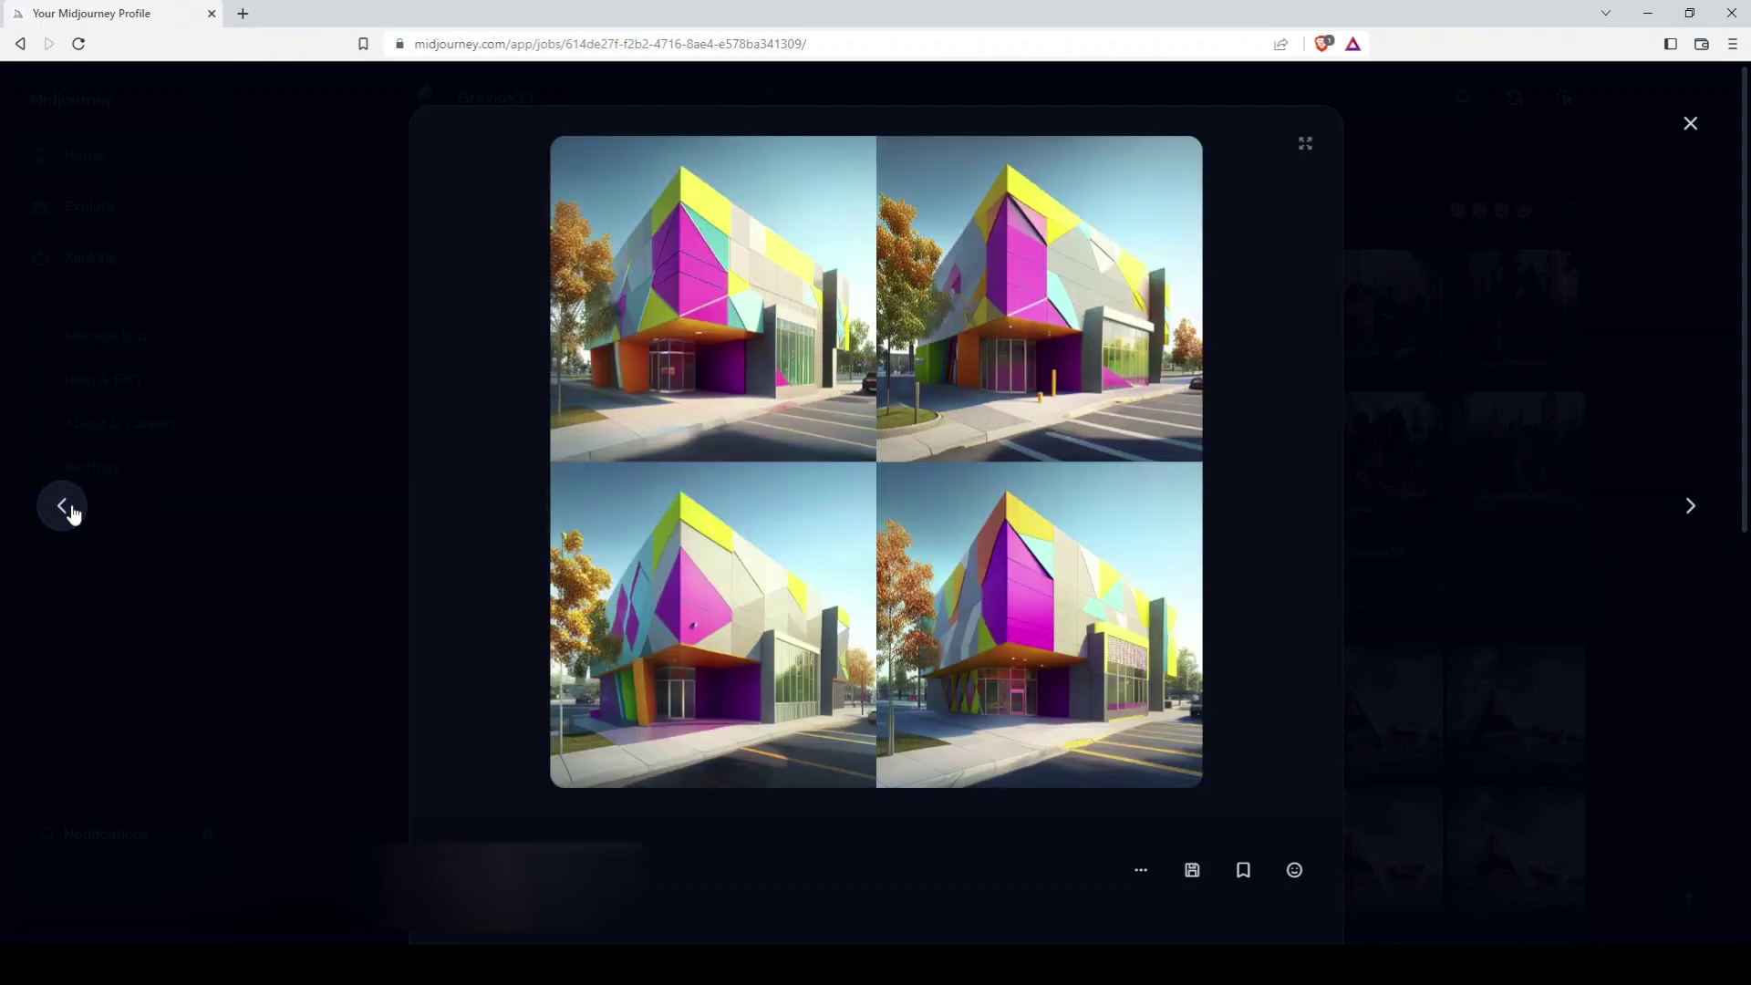
left_click(73, 514)
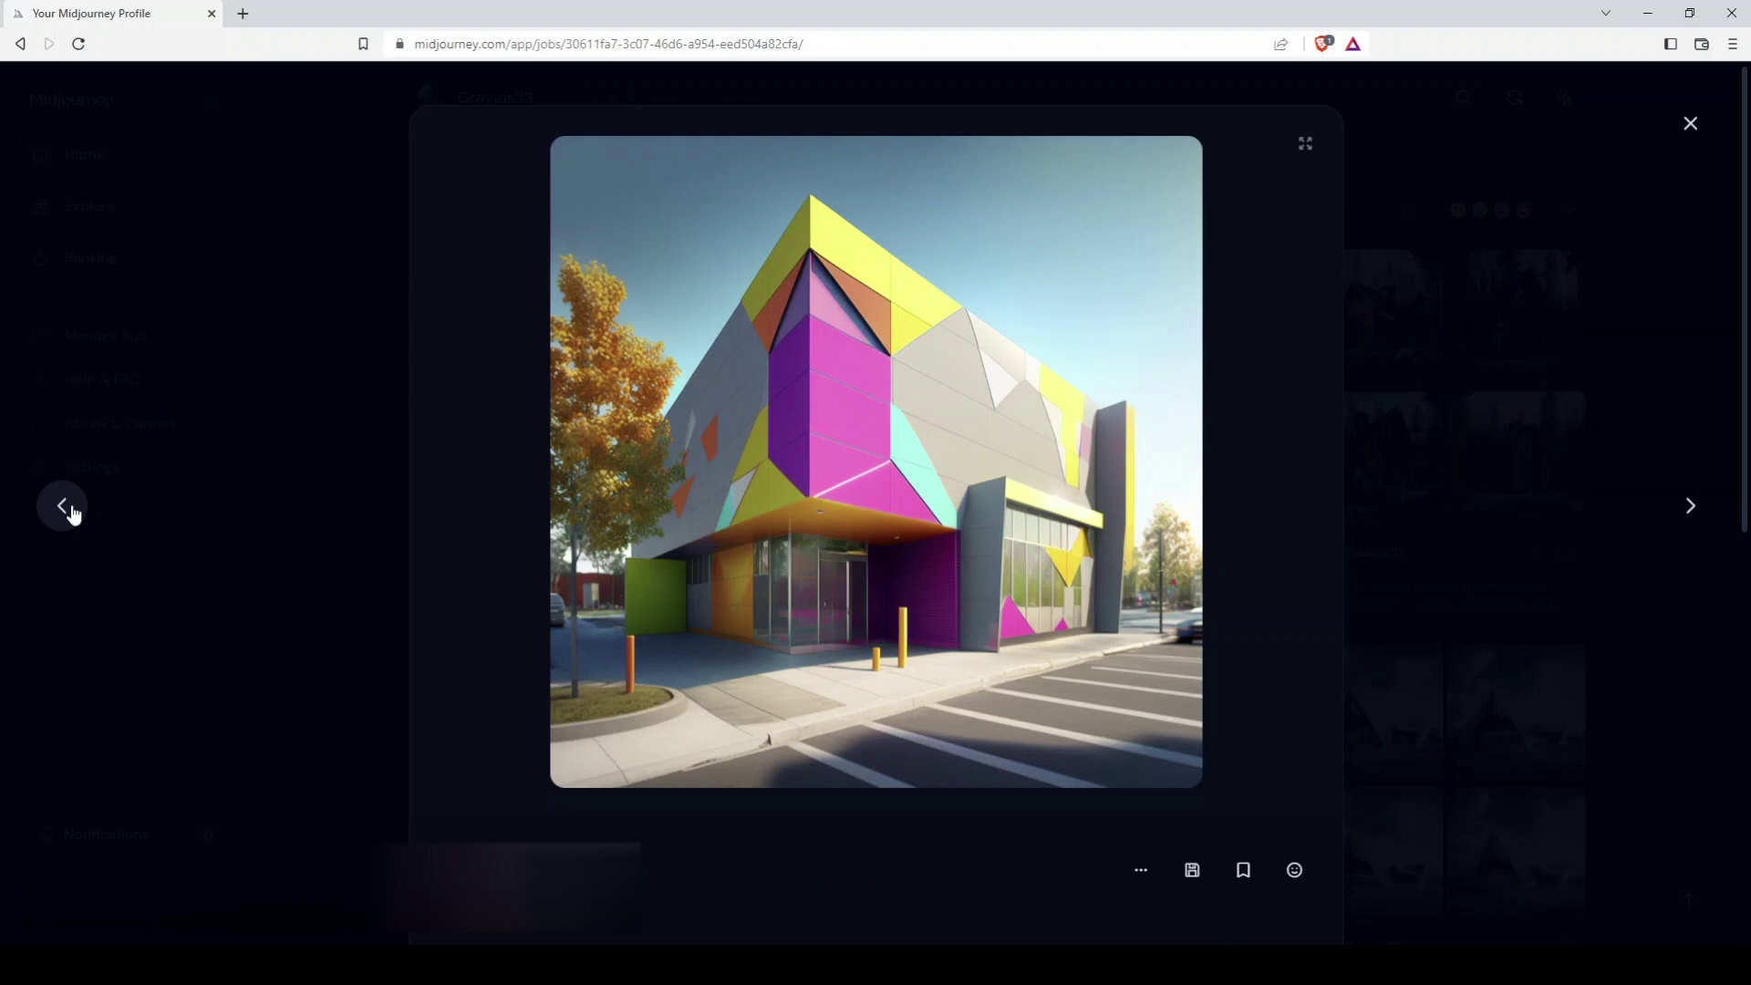
left_click(73, 513)
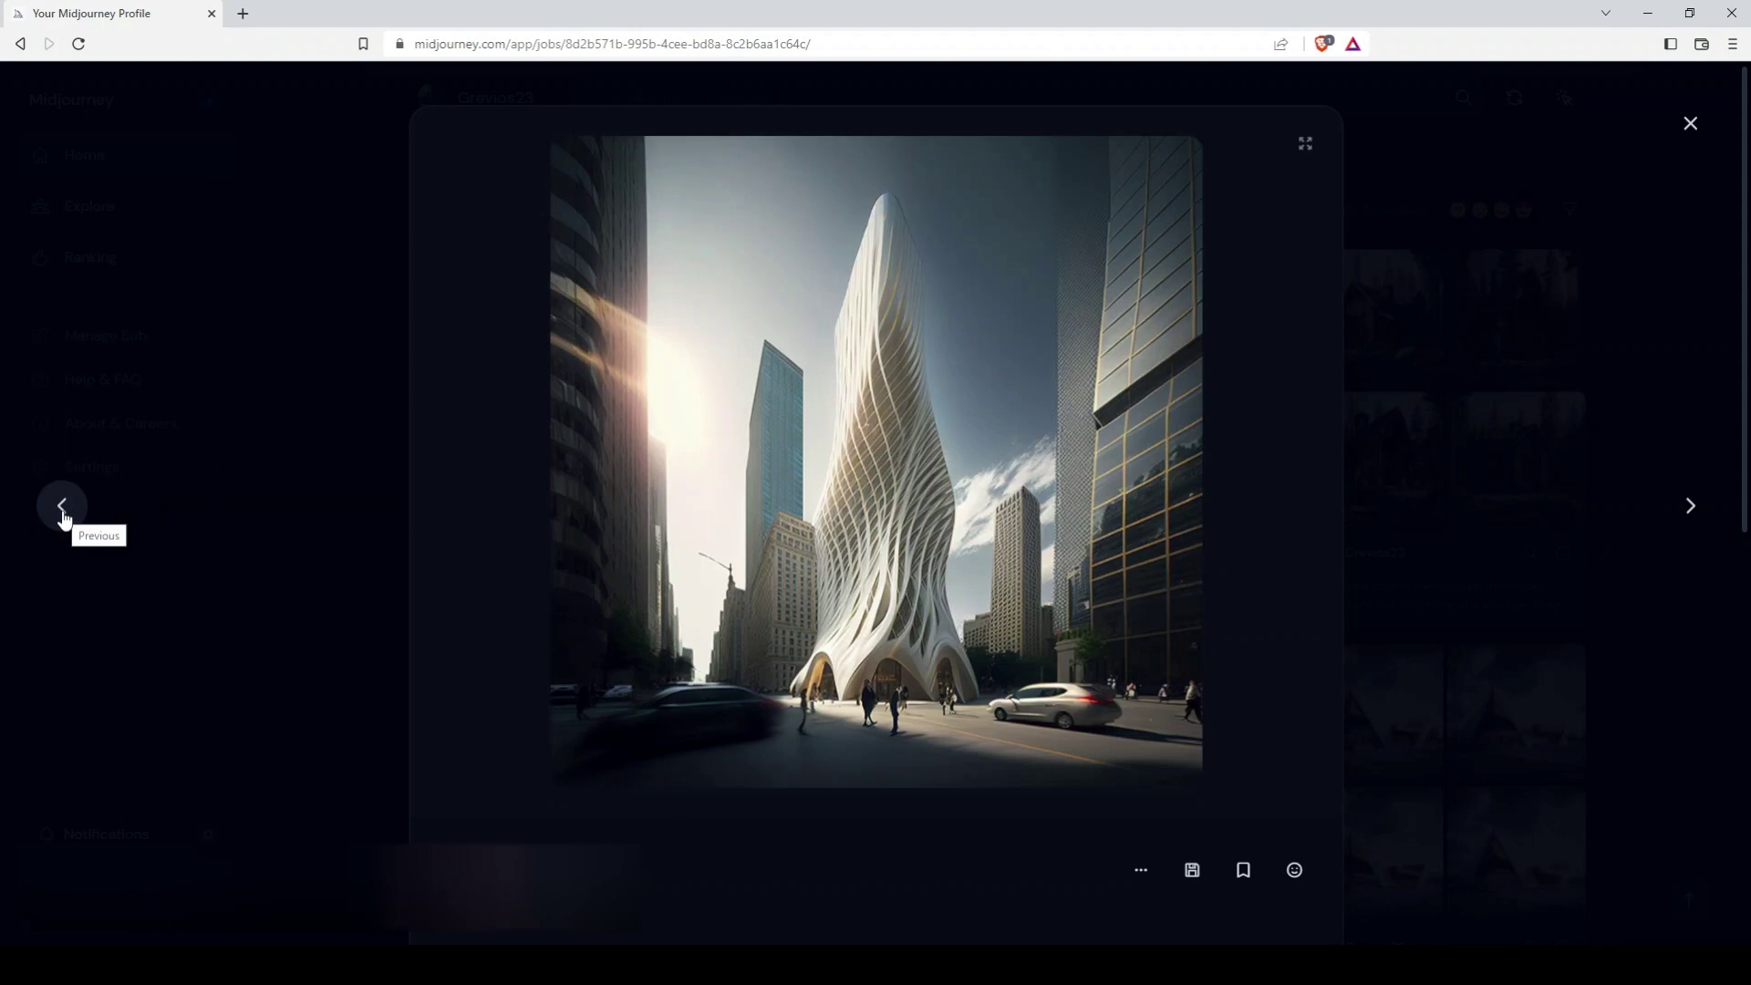
left_click(64, 519)
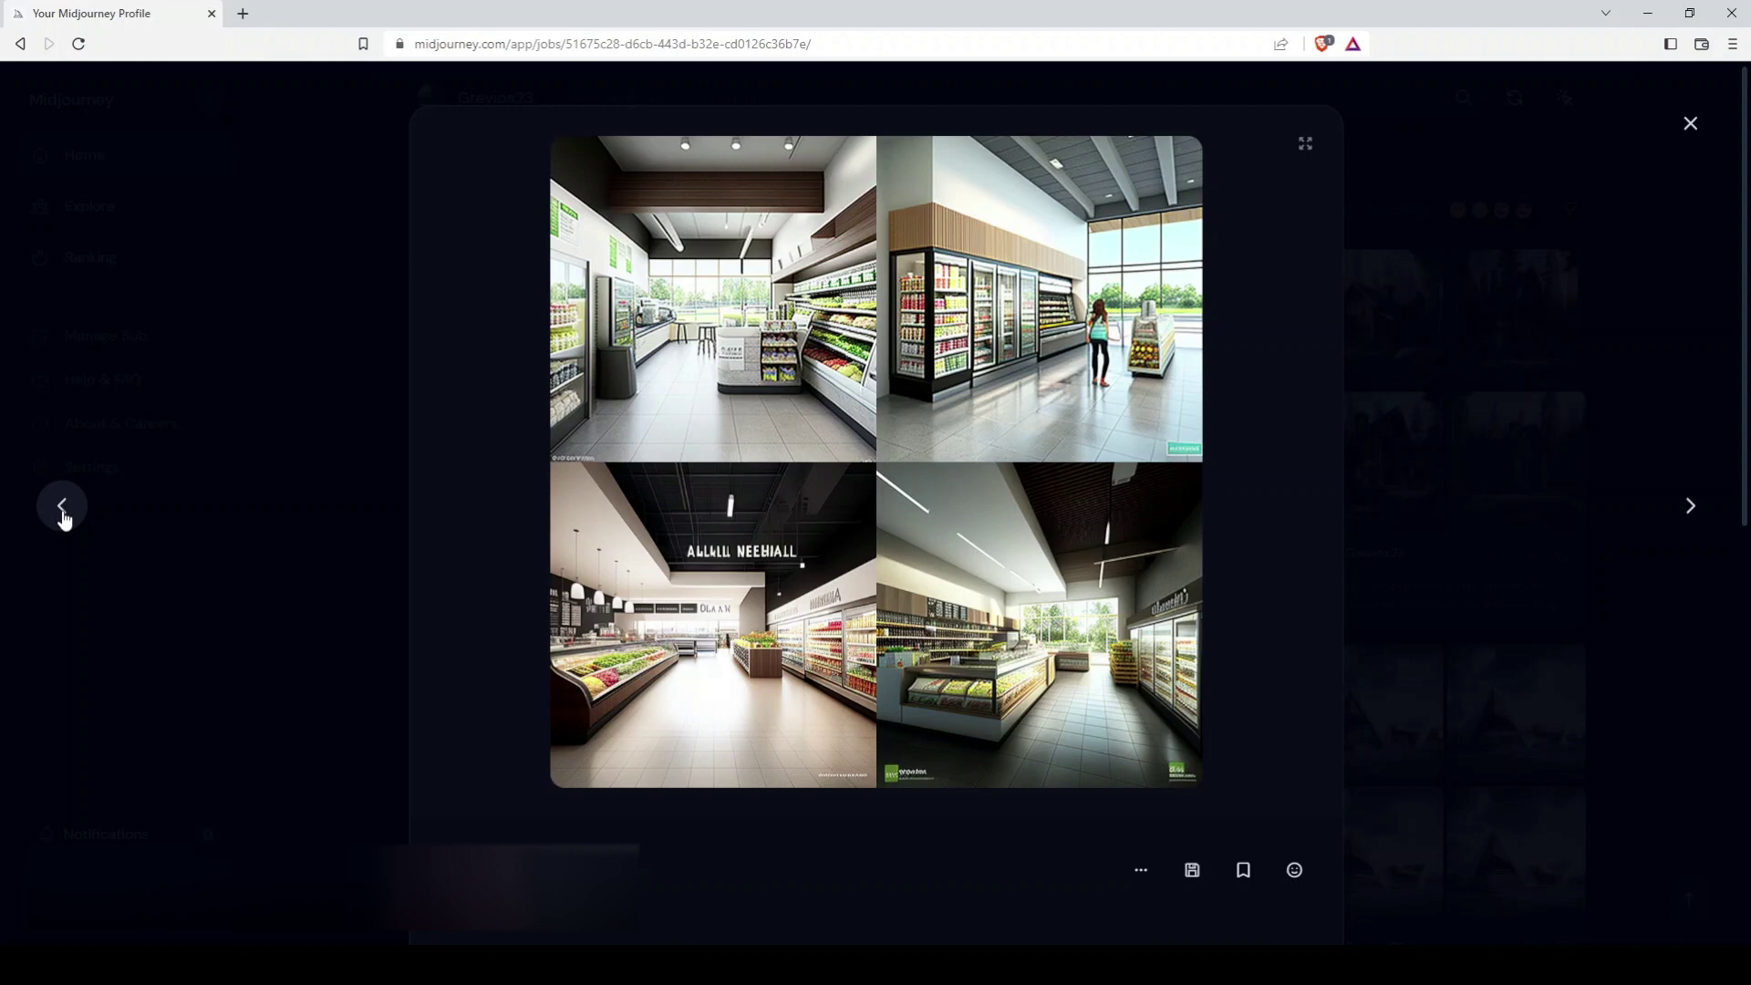
left_click(64, 519)
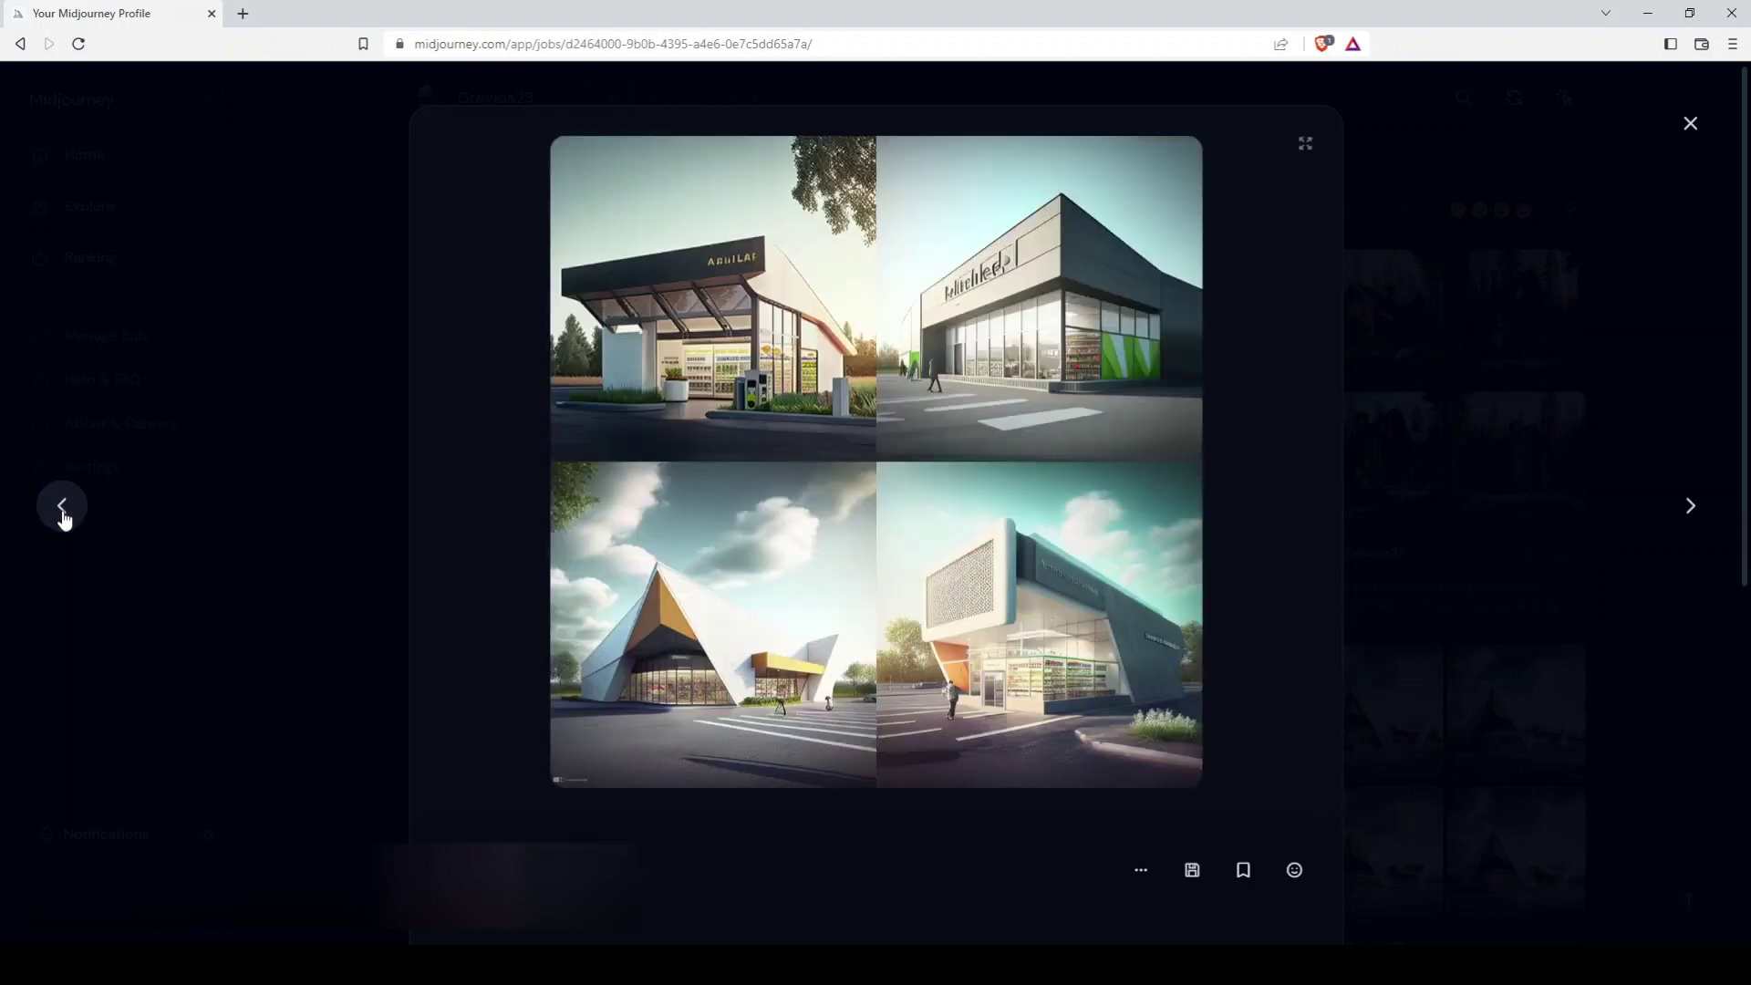
left_click(64, 519)
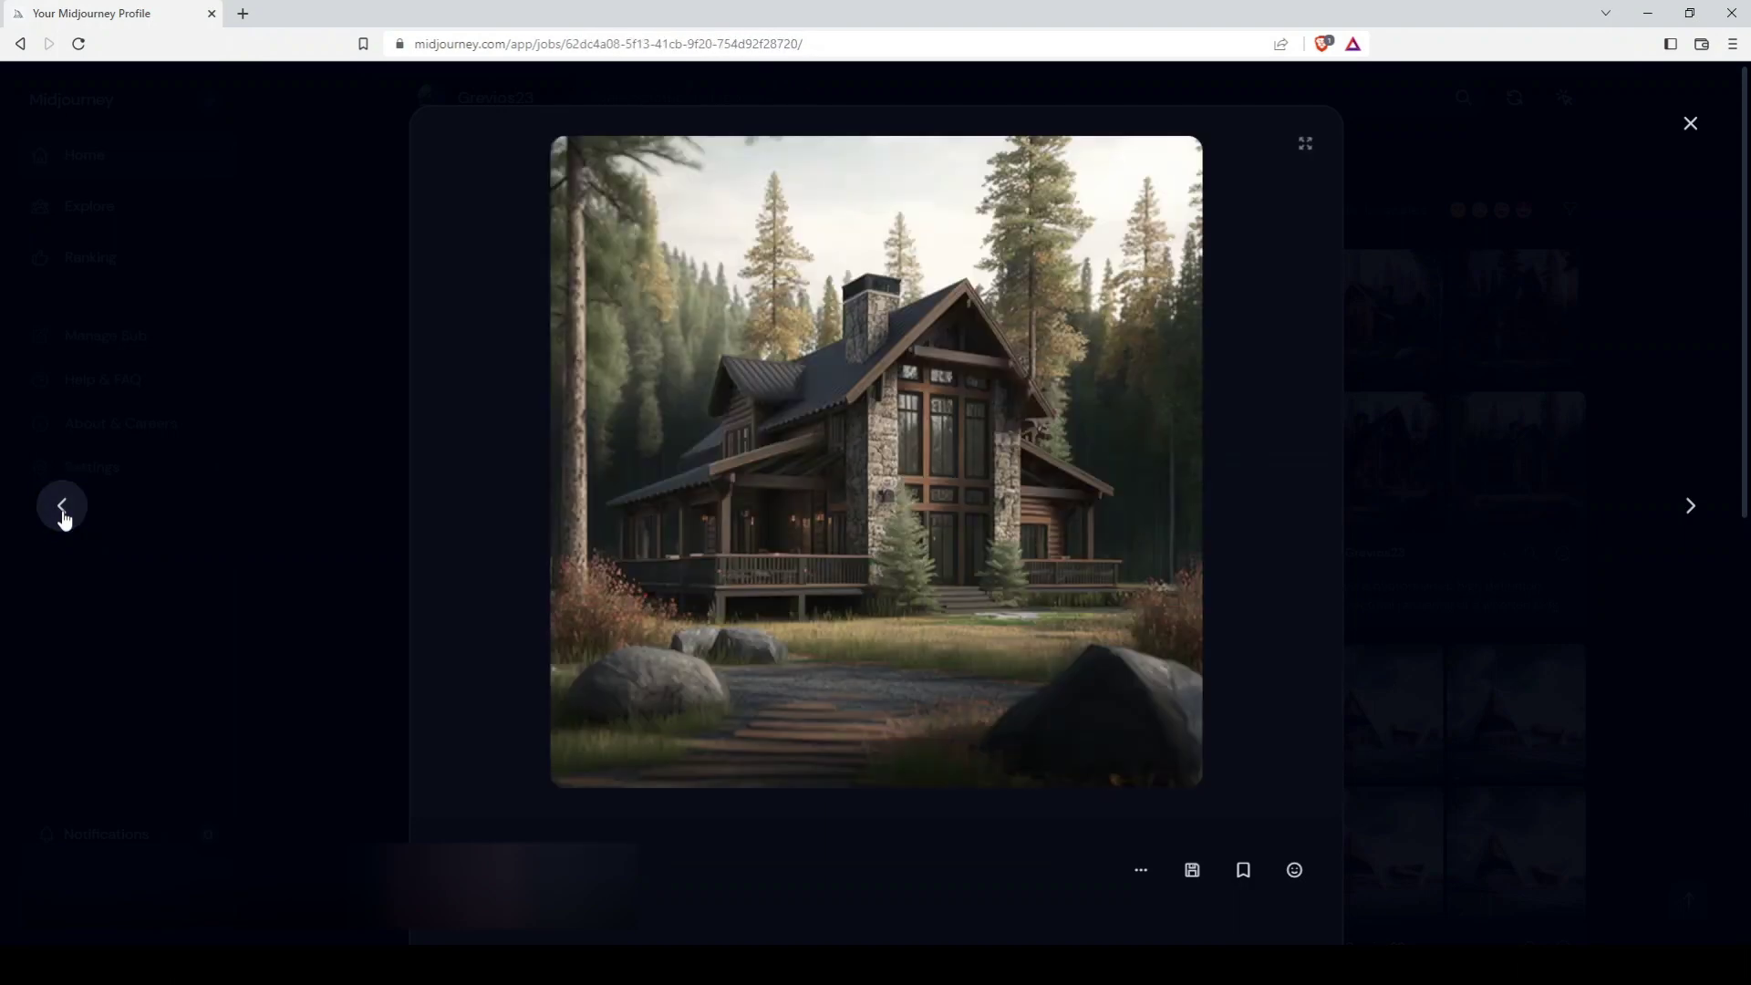
left_click(64, 519)
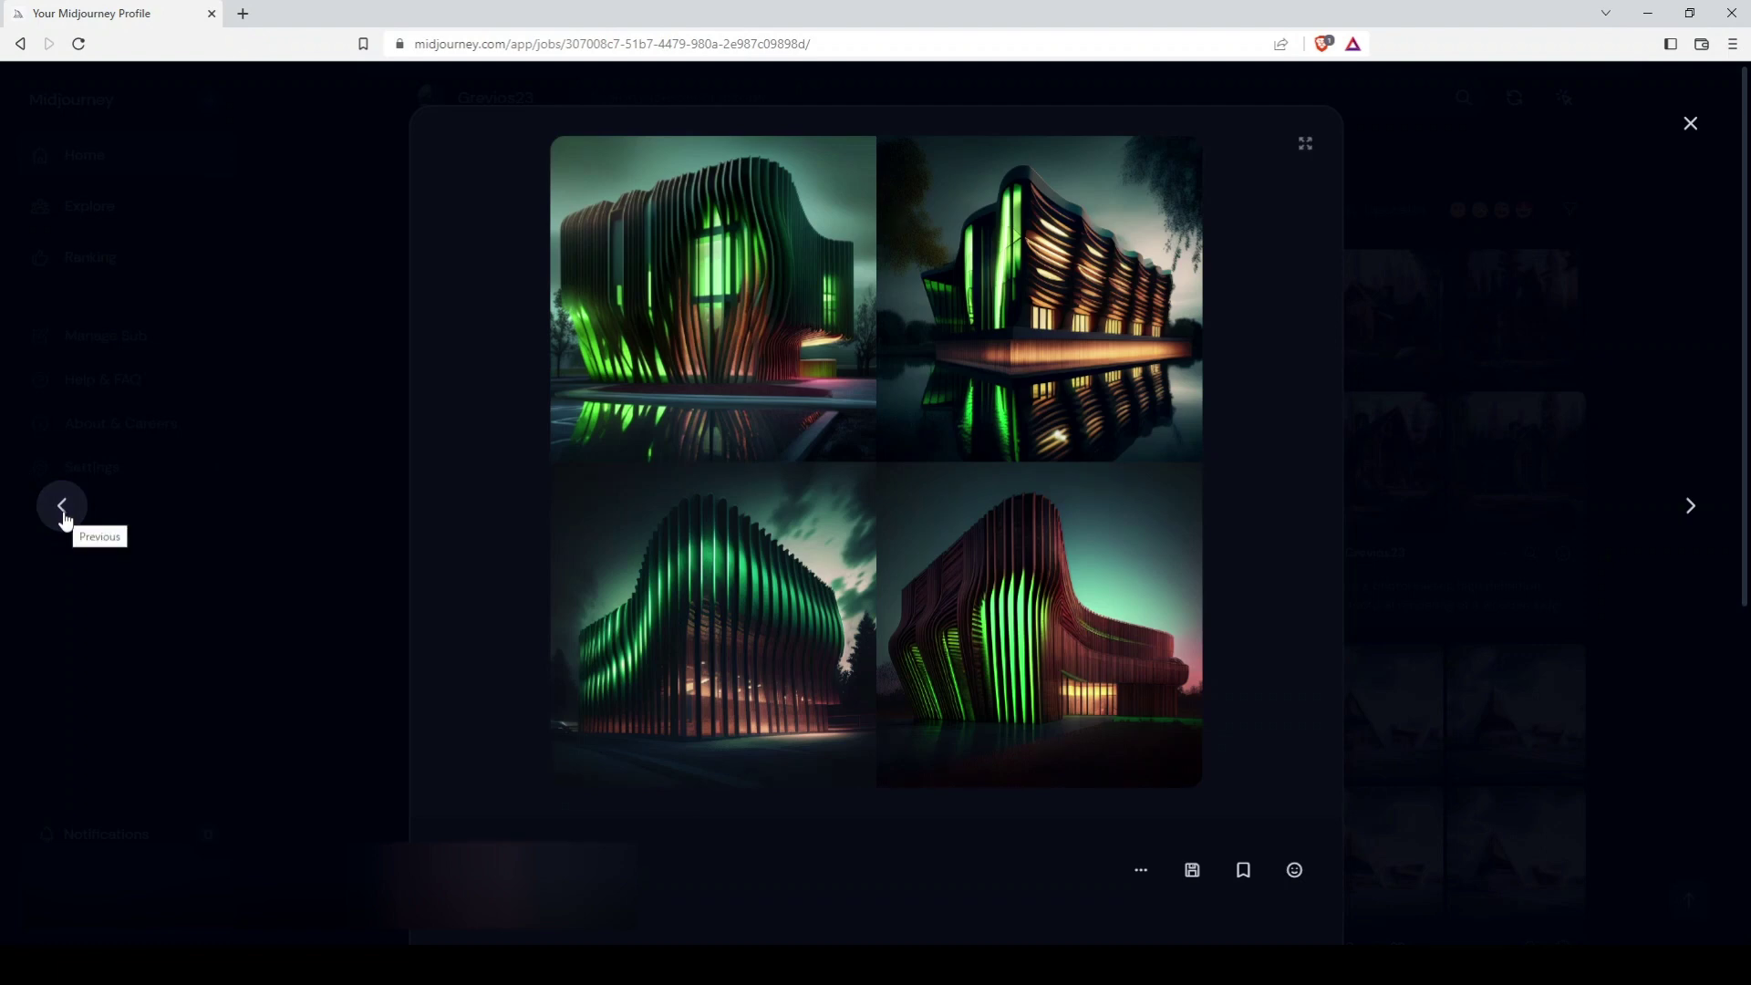
left_click(64, 519)
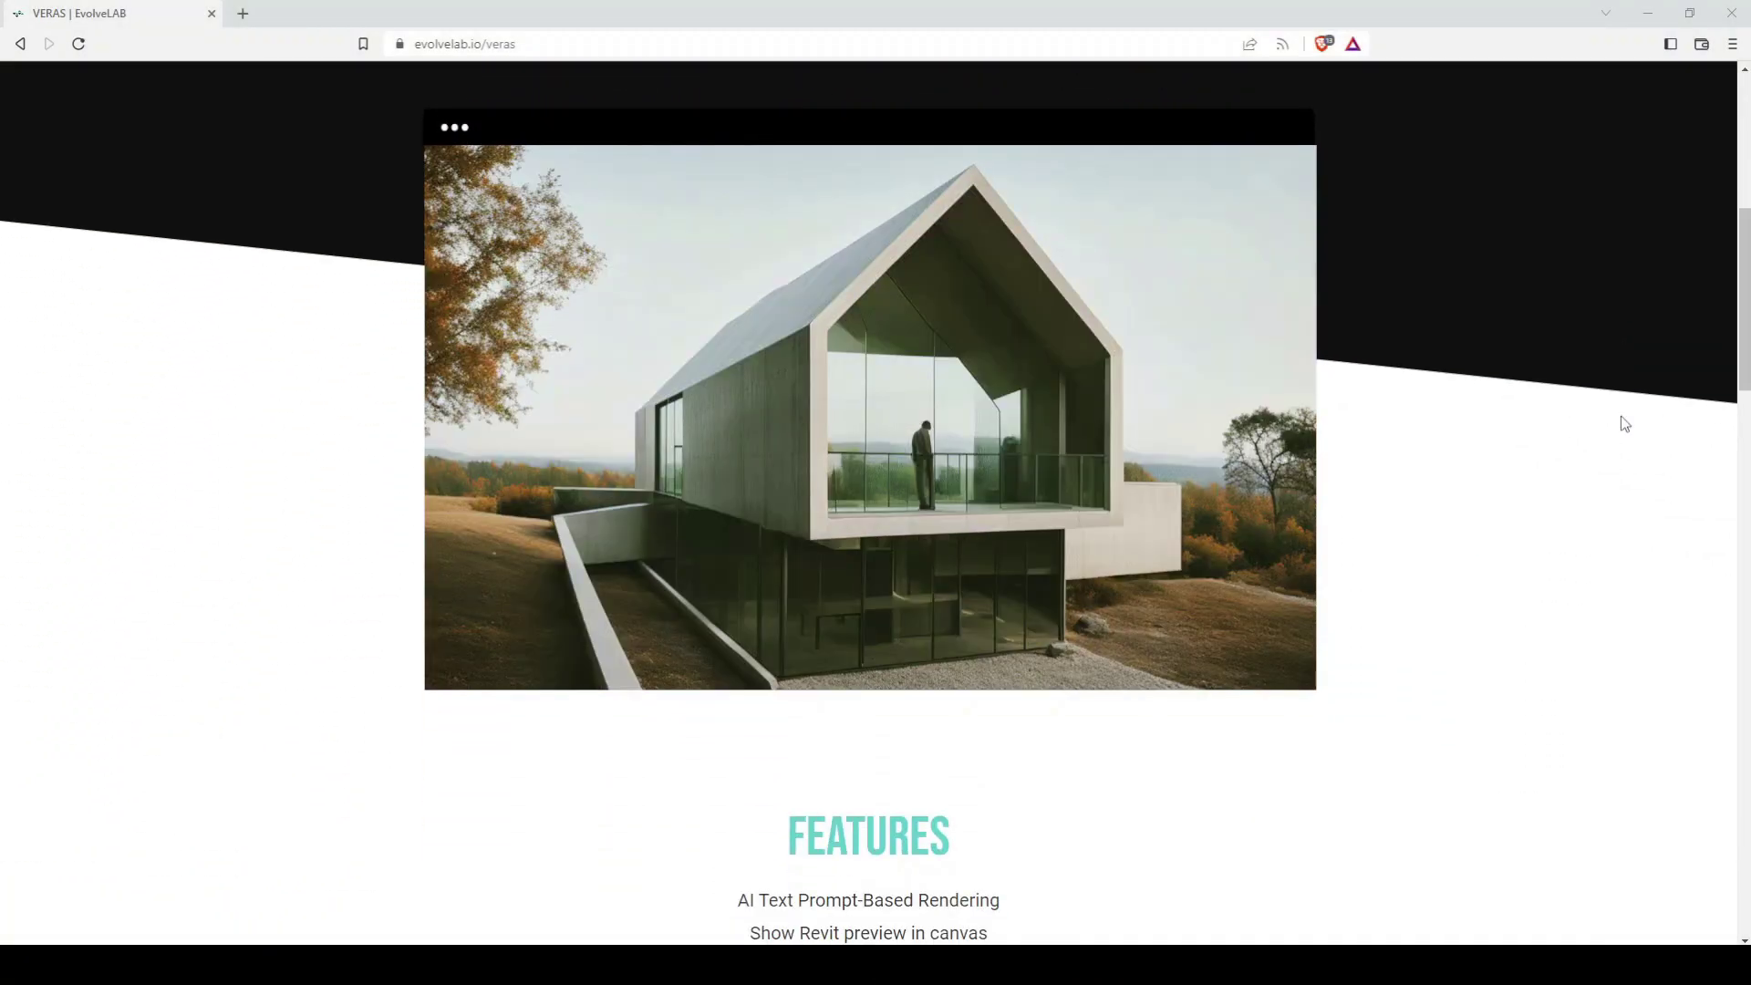
Scroll the Veras page past Features to Use Cases and the Free, Standard, Enterprise plans
scroll(1625, 422, "down", 7)
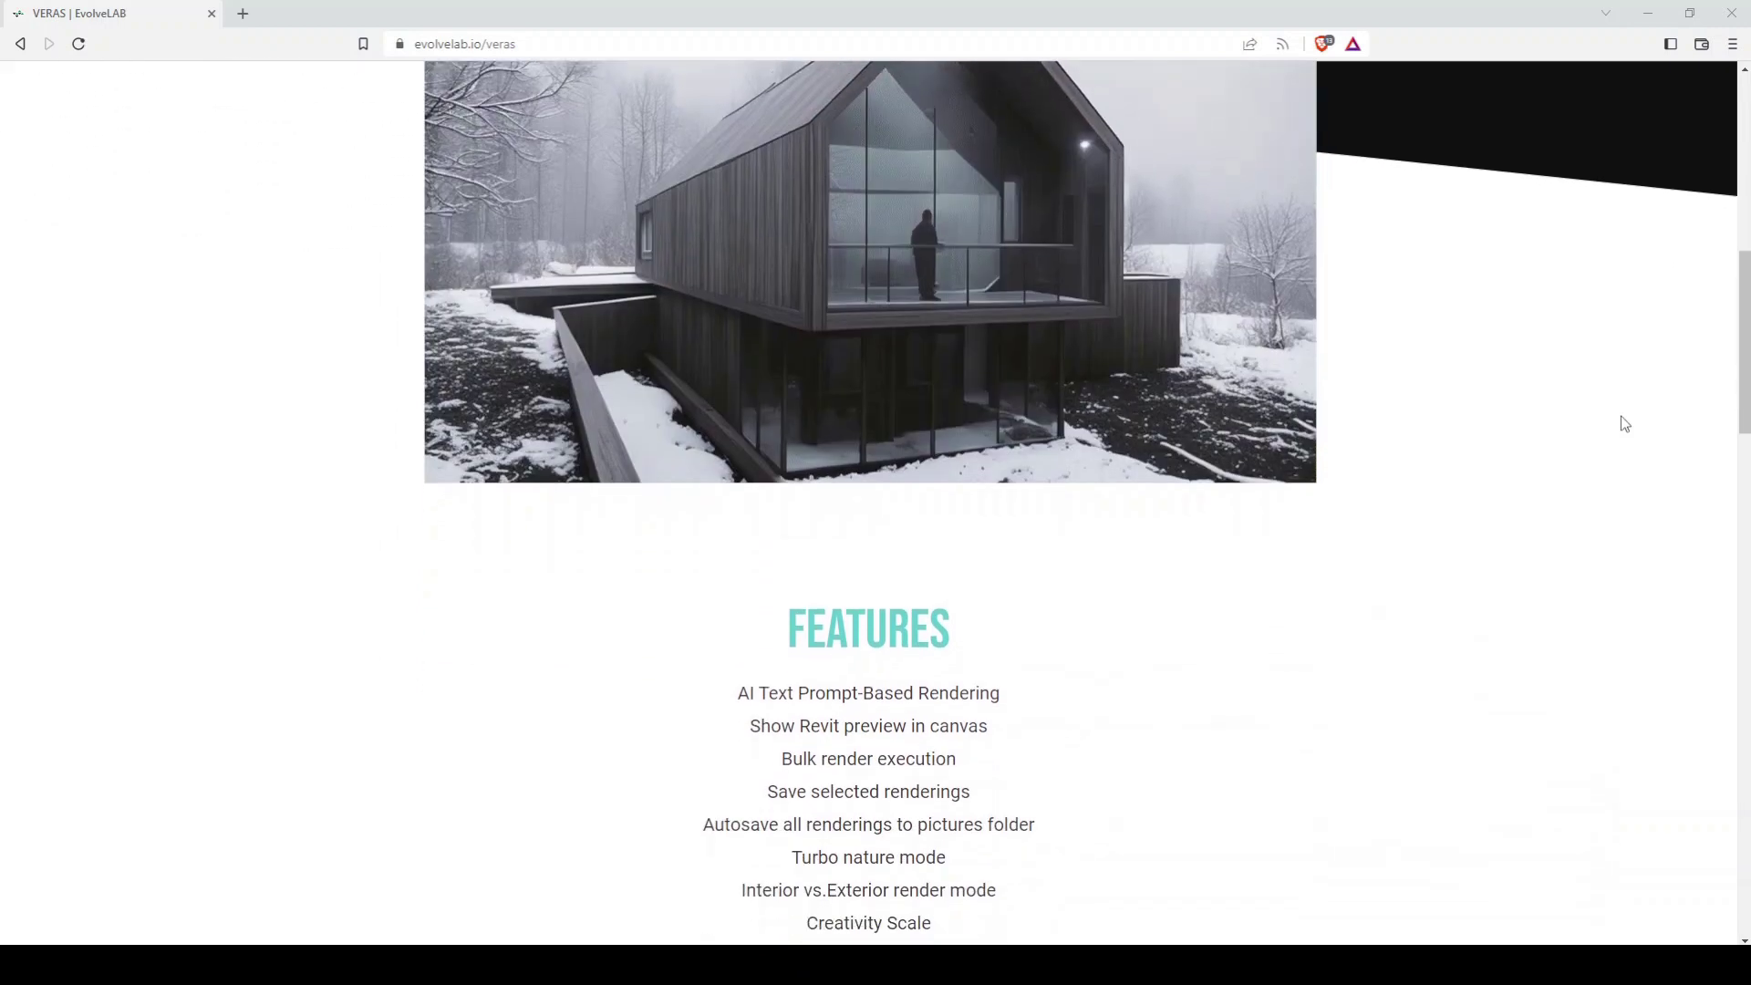
scroll(1625, 422, "down", 4)
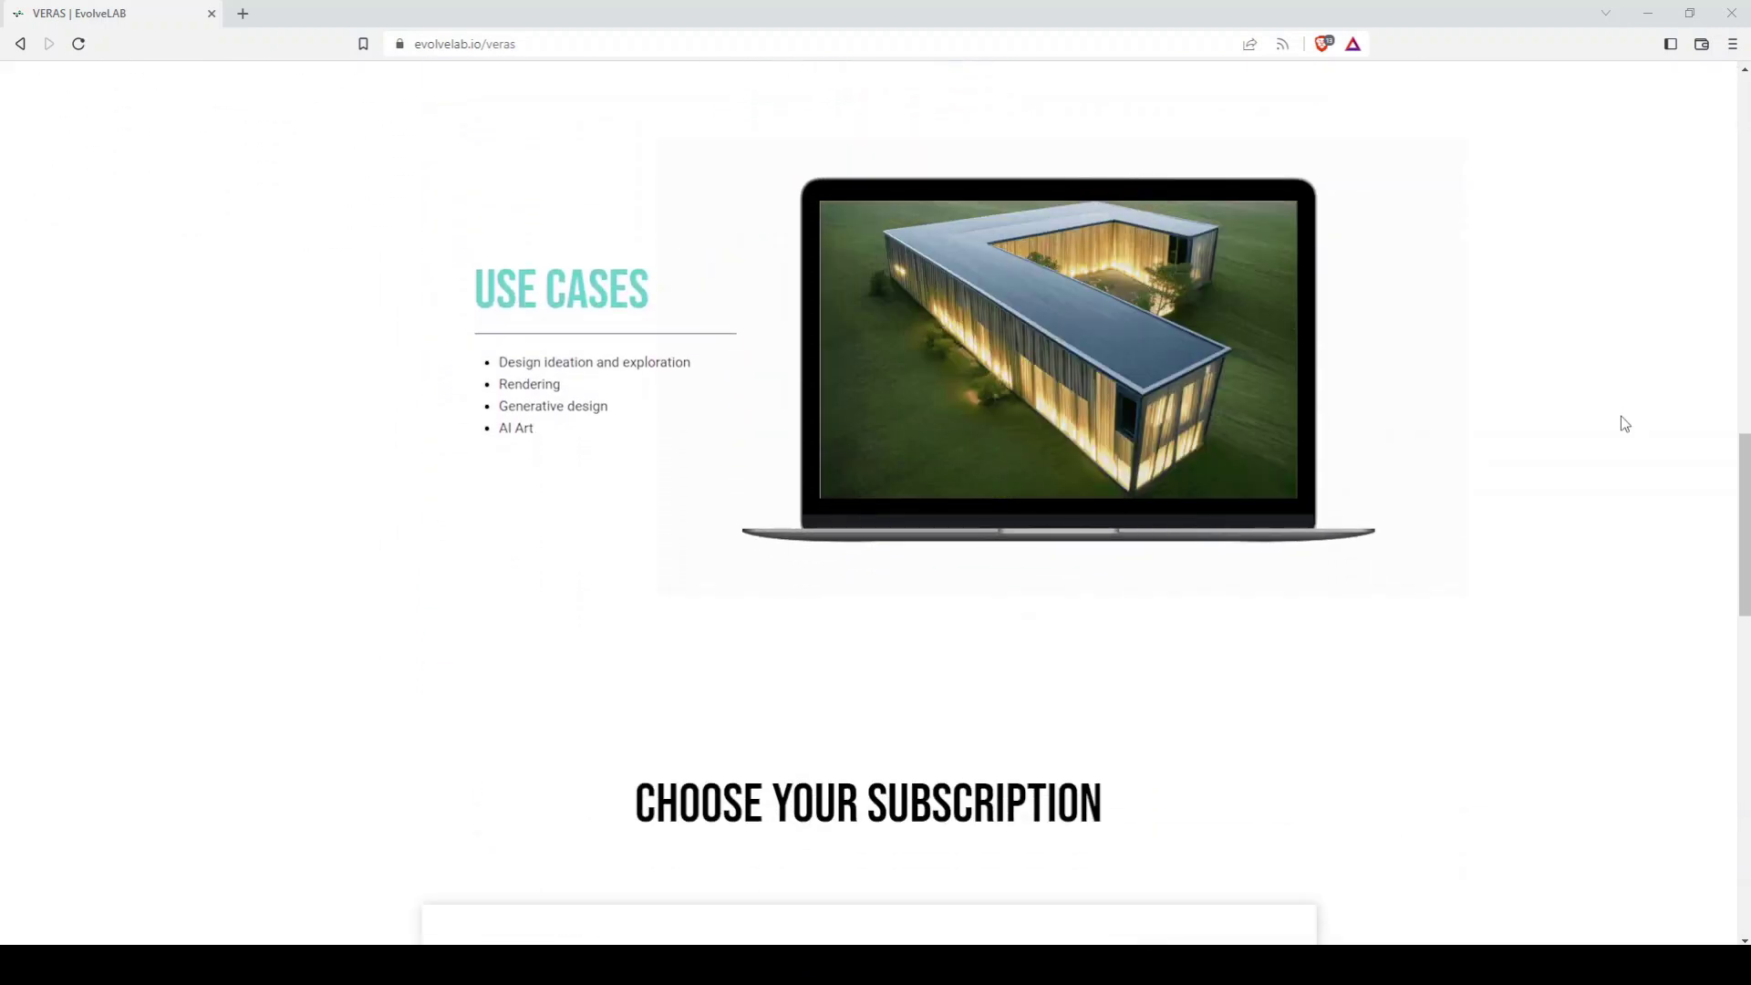
scroll(1624, 422, "down", 1)
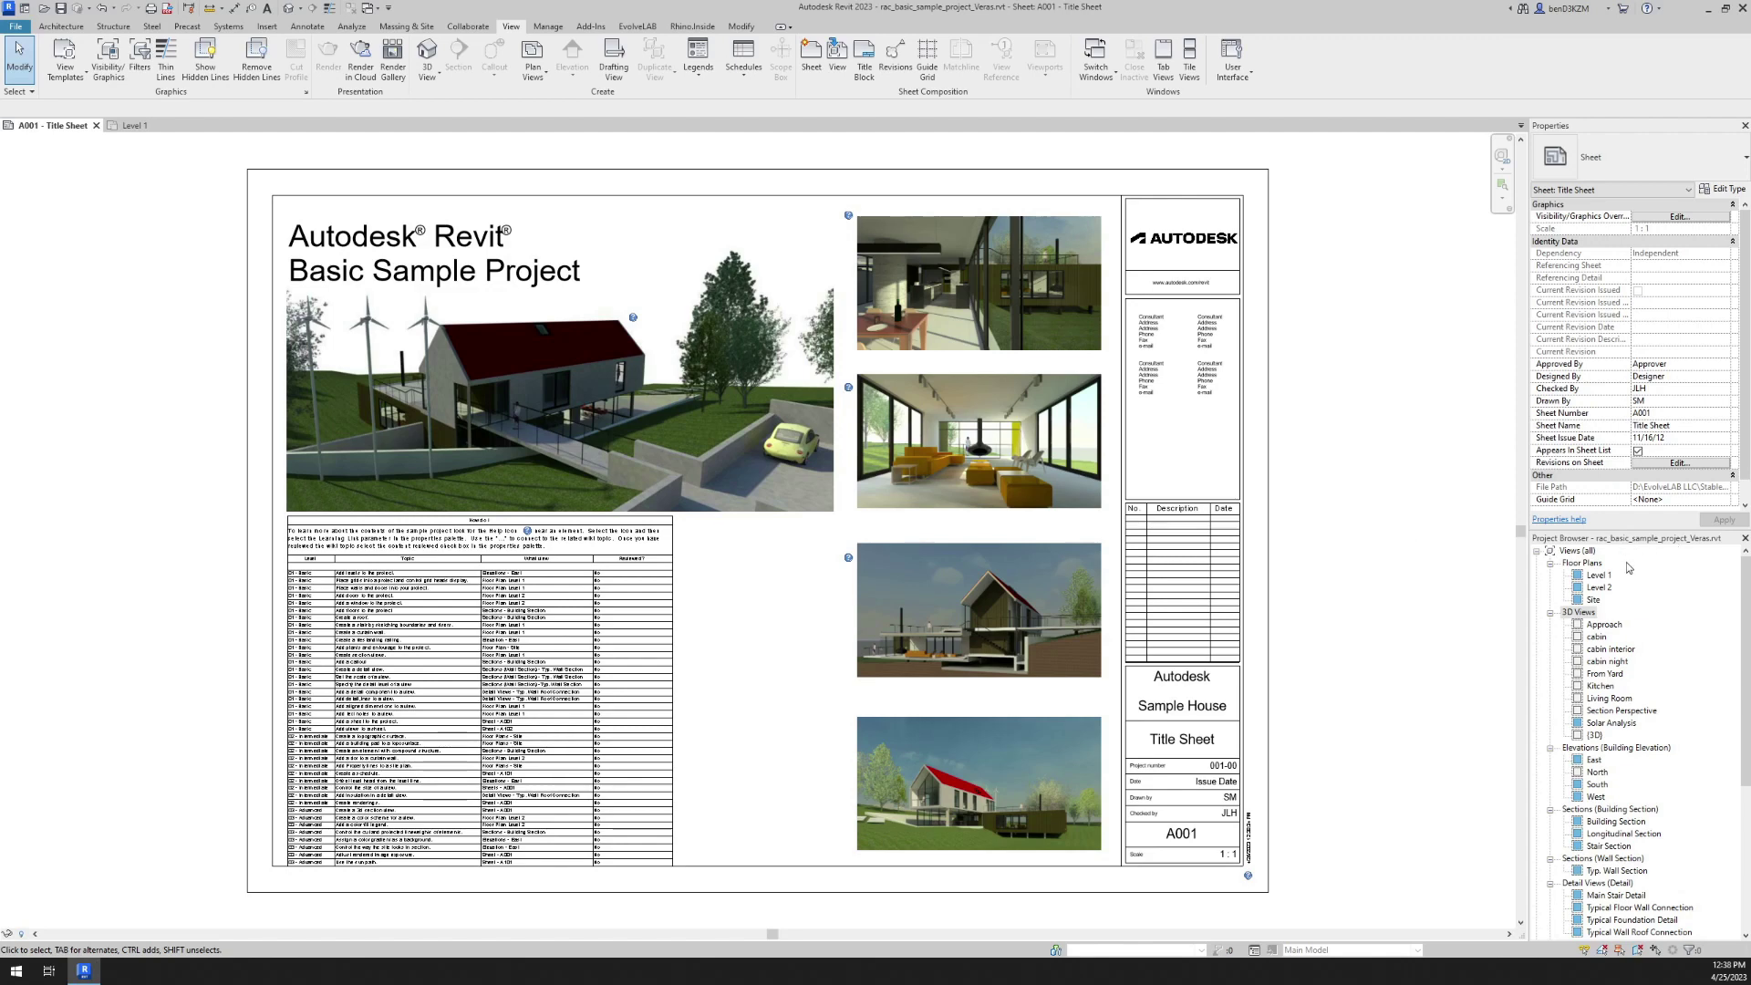
From the Level 1 plan, place a camera creating 3D View 1 aimed at the glazed gable
double_click(1598, 575)
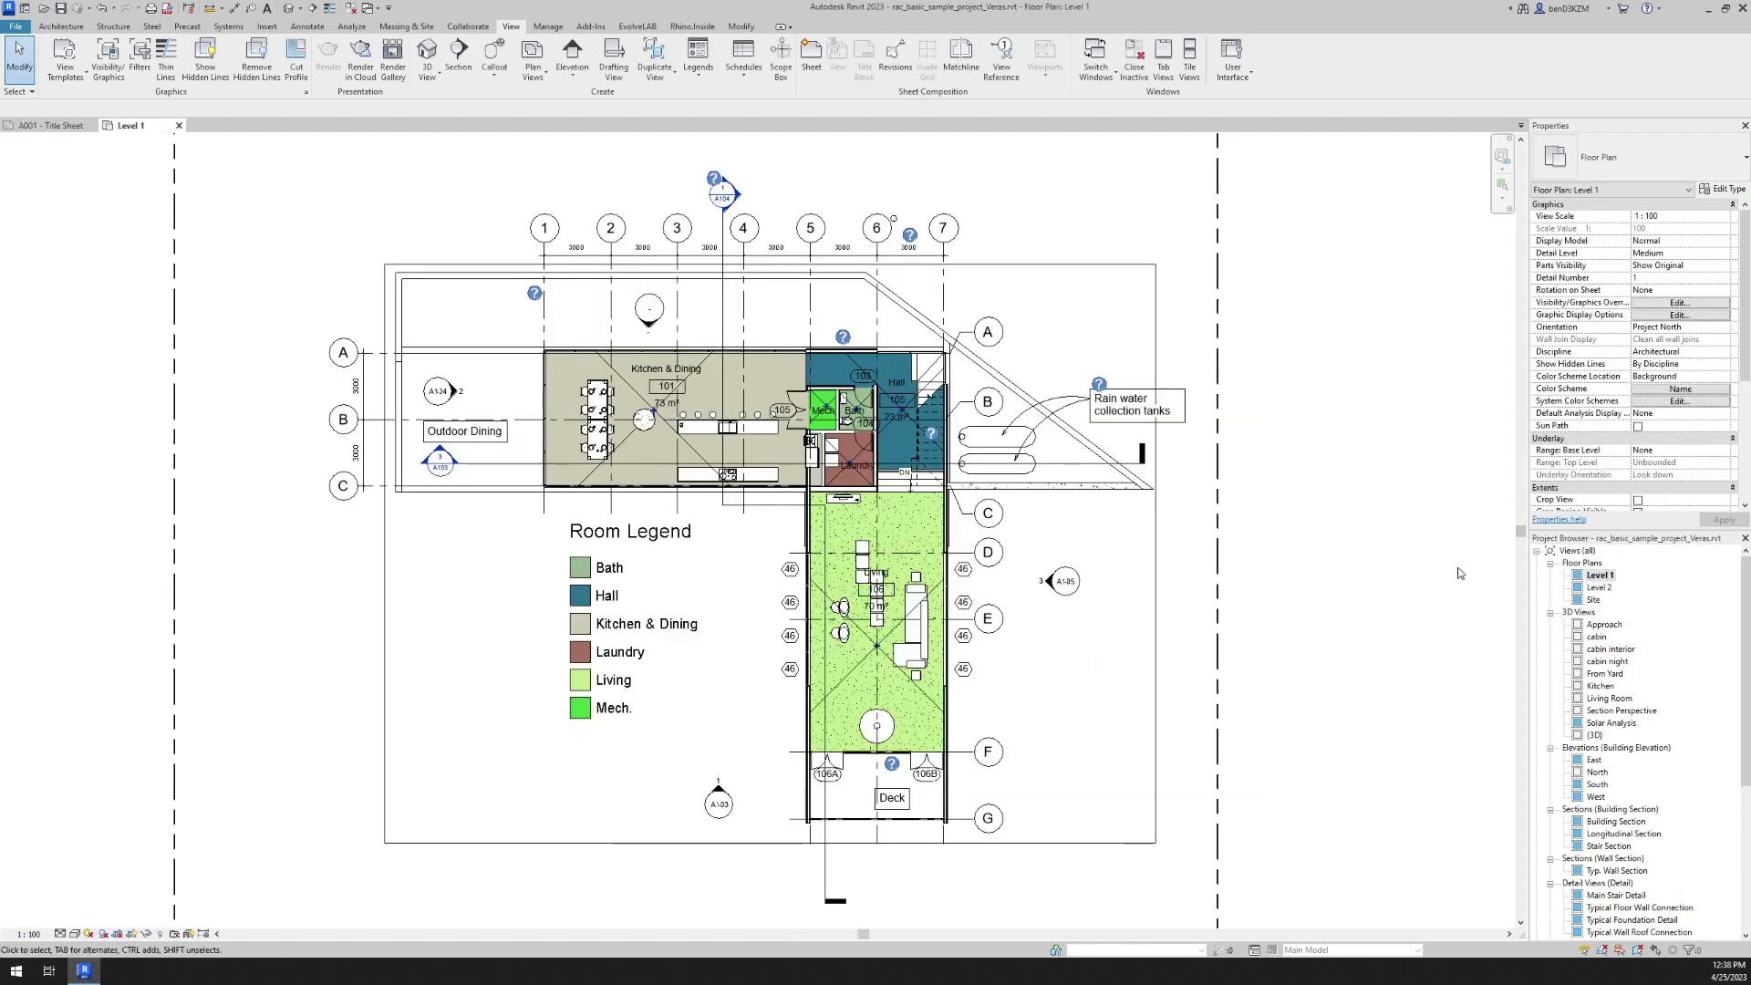
left_click(437, 80)
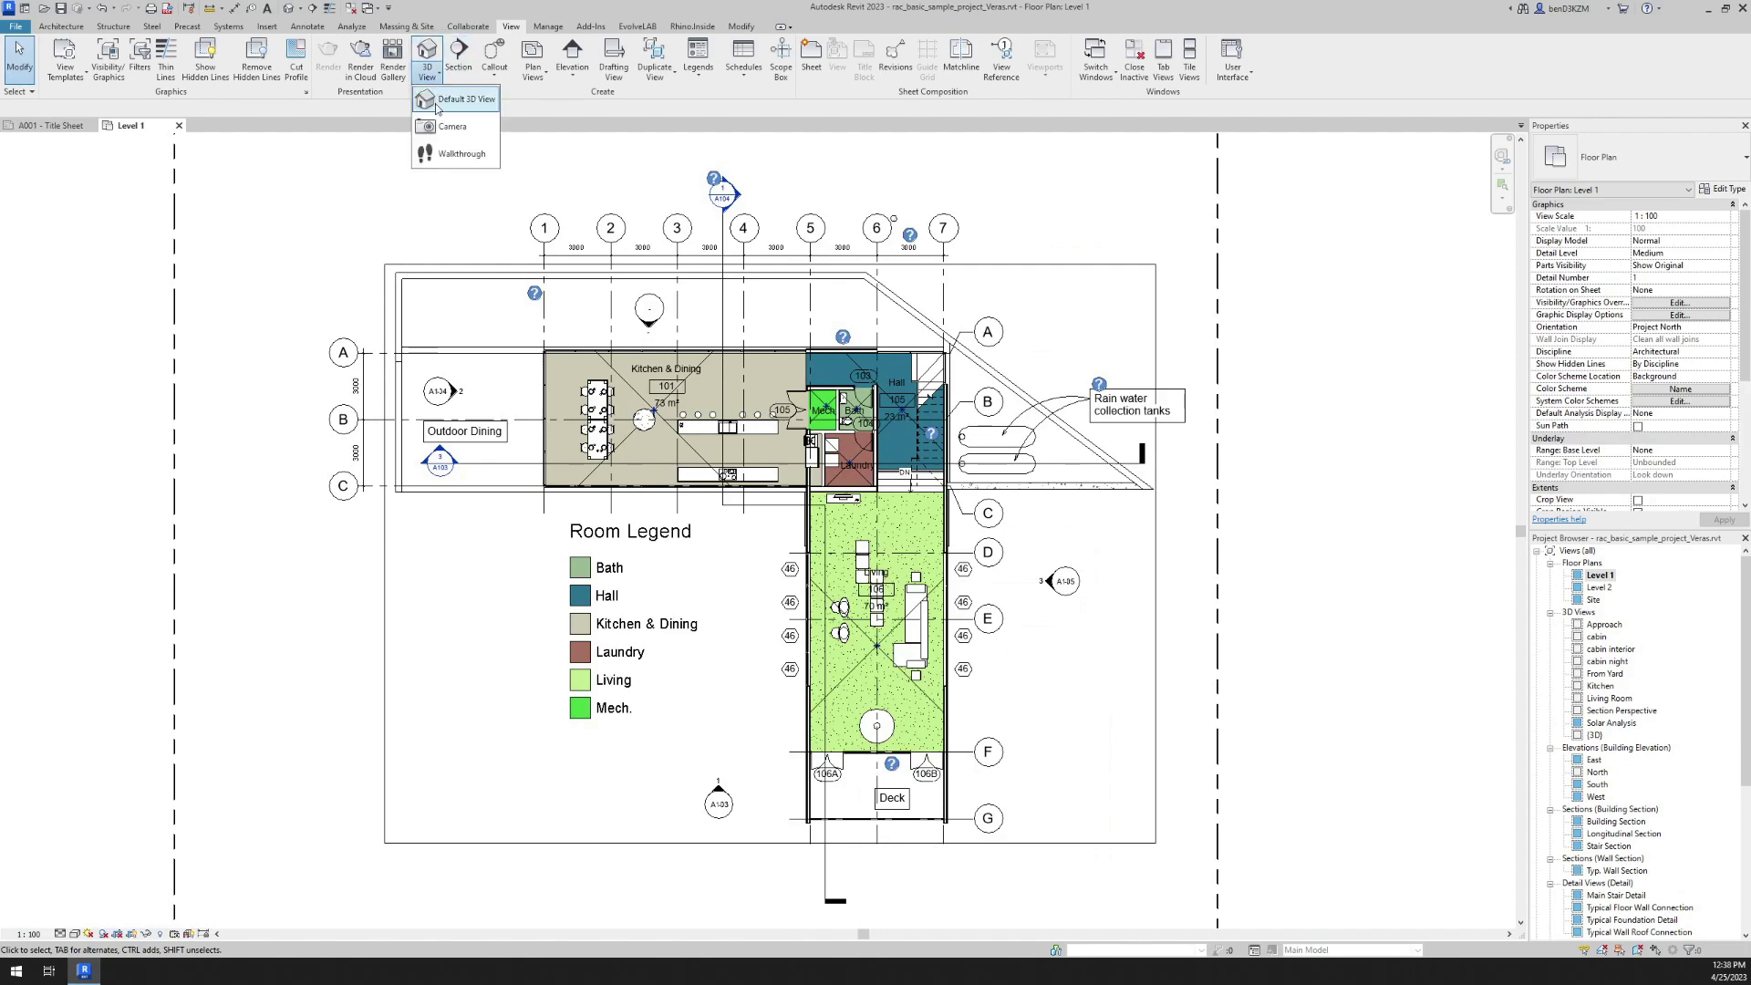
left_click(453, 127)
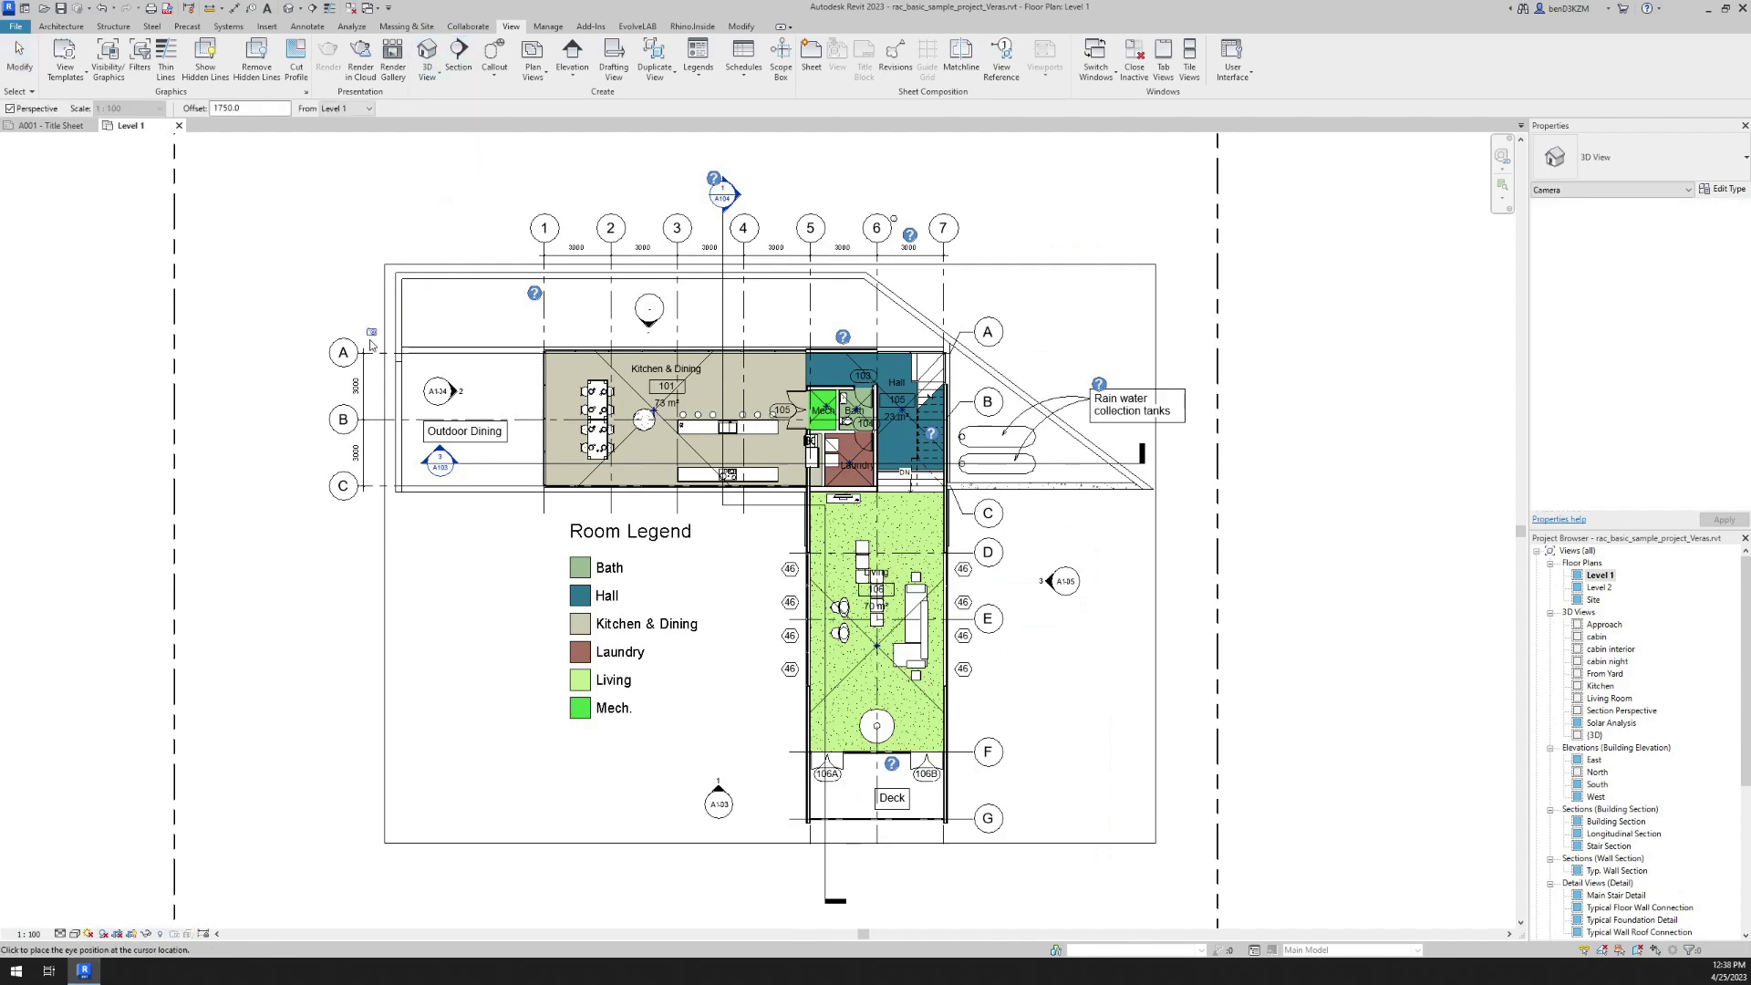
left_click(242, 418)
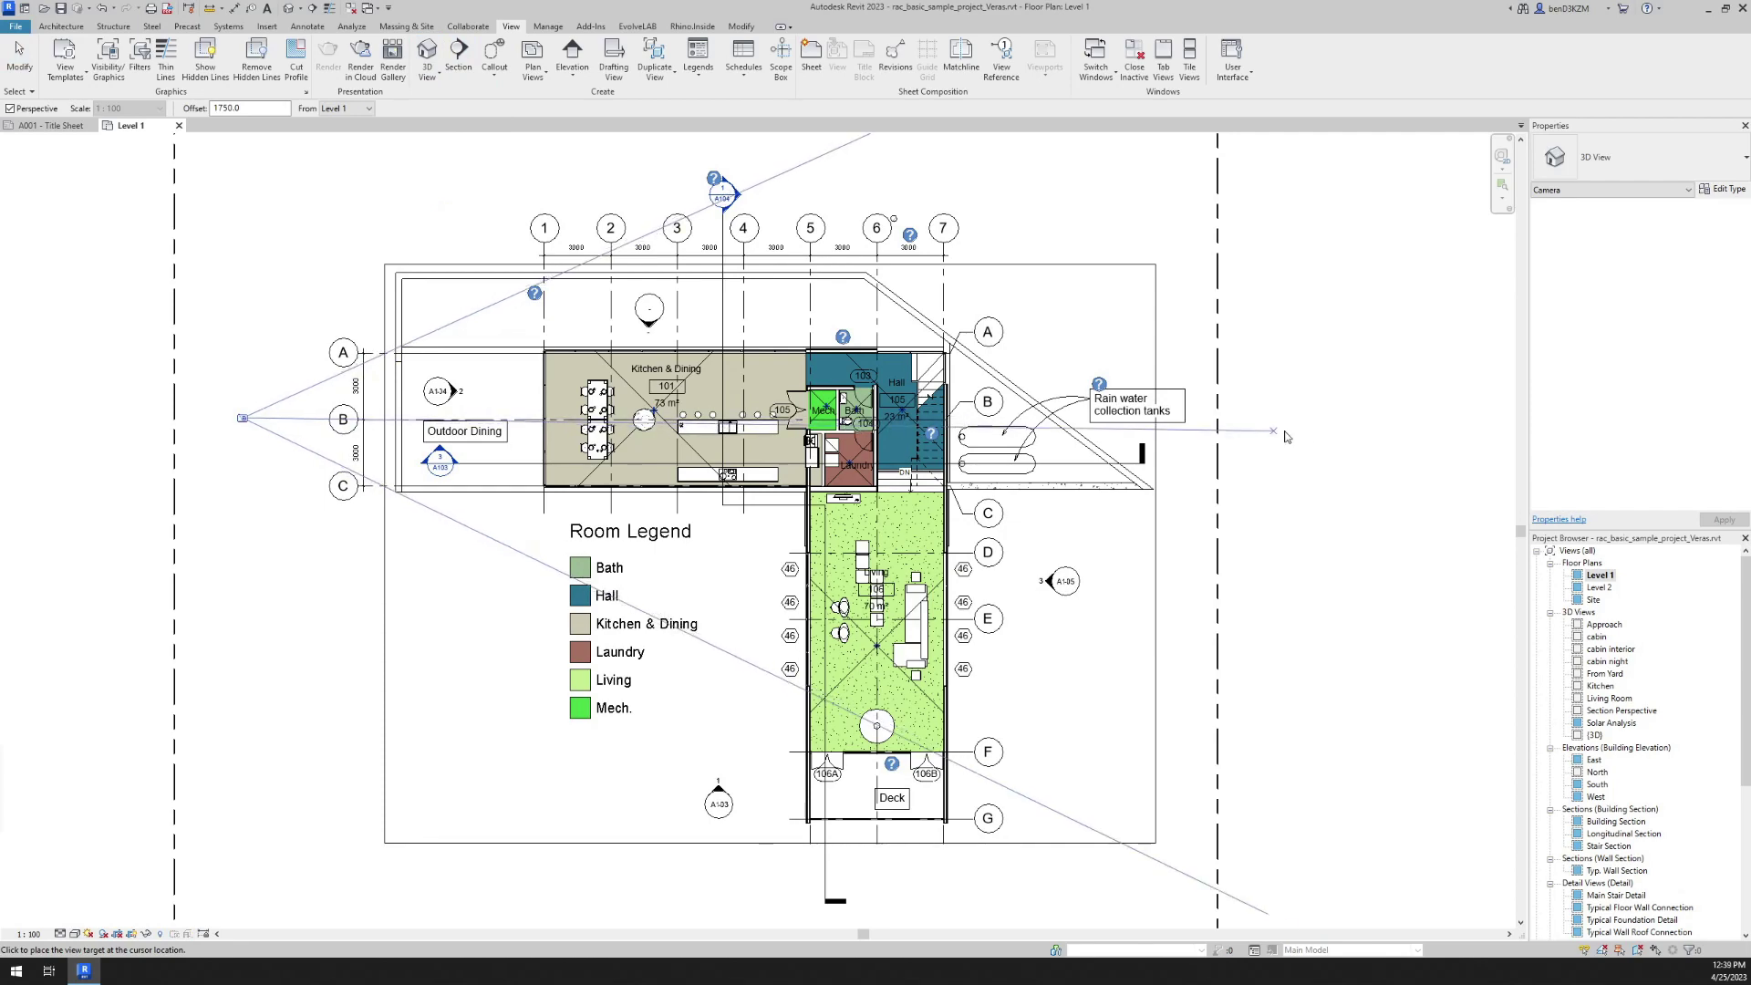
left_click(1456, 426)
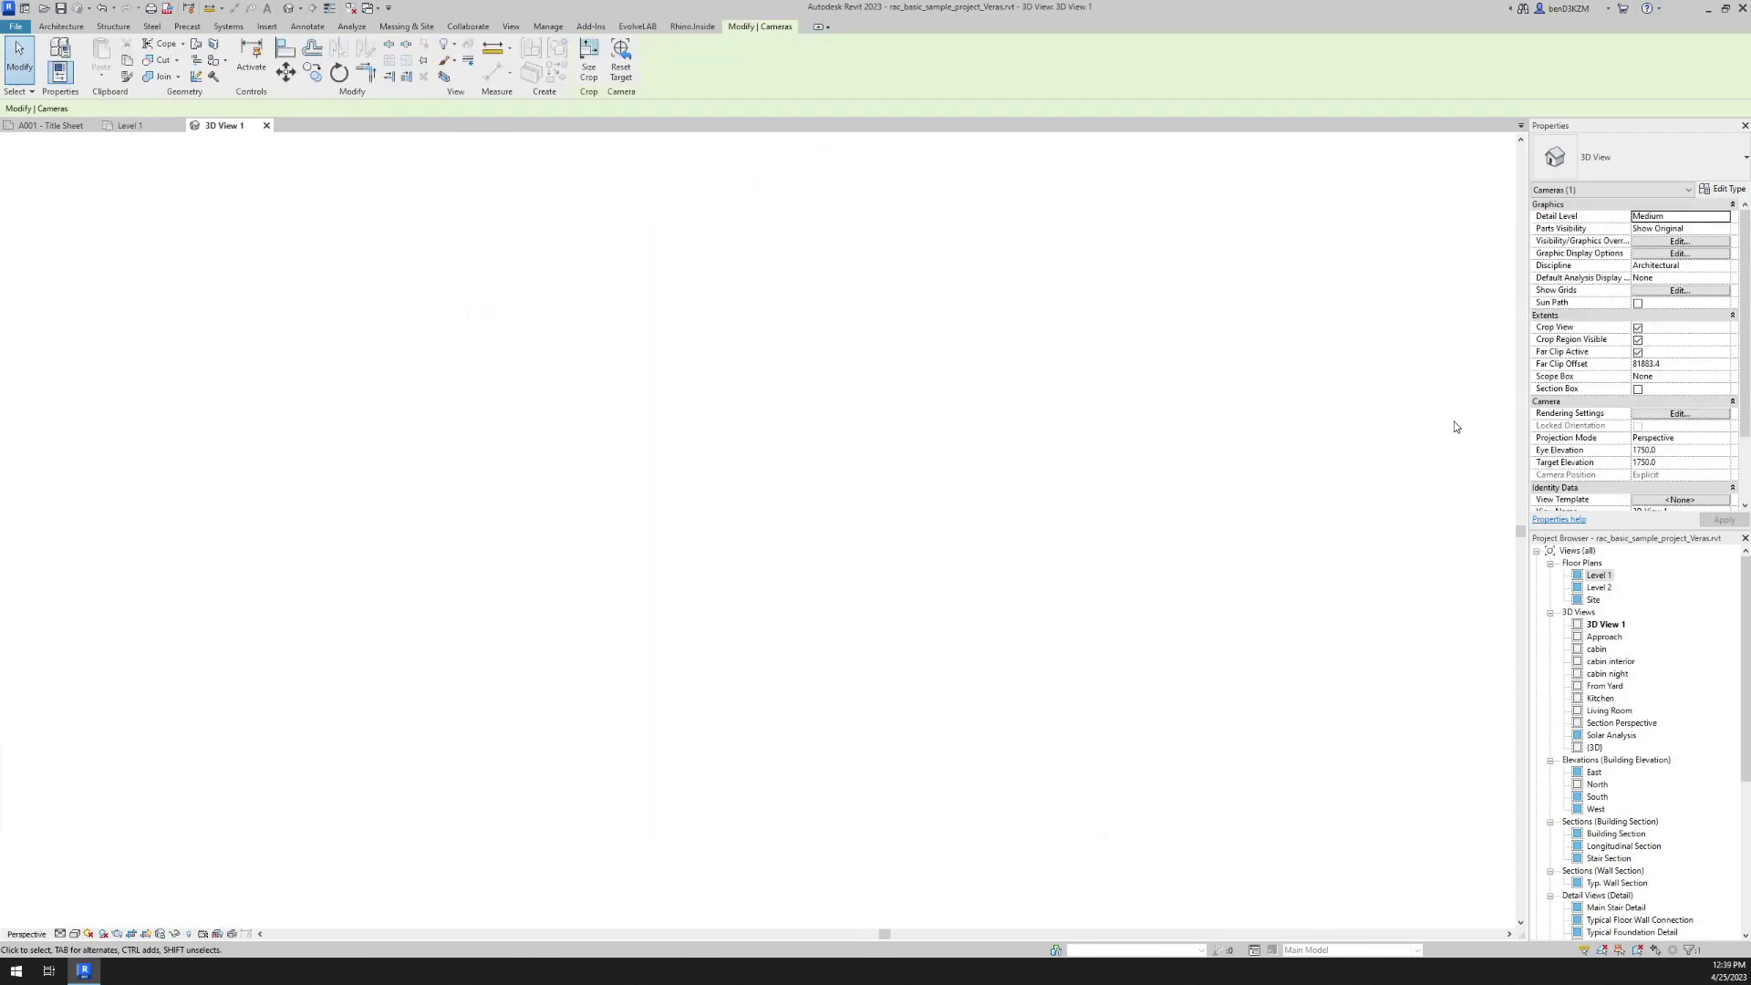
middle_click_drag(836, 372, 841, 343)
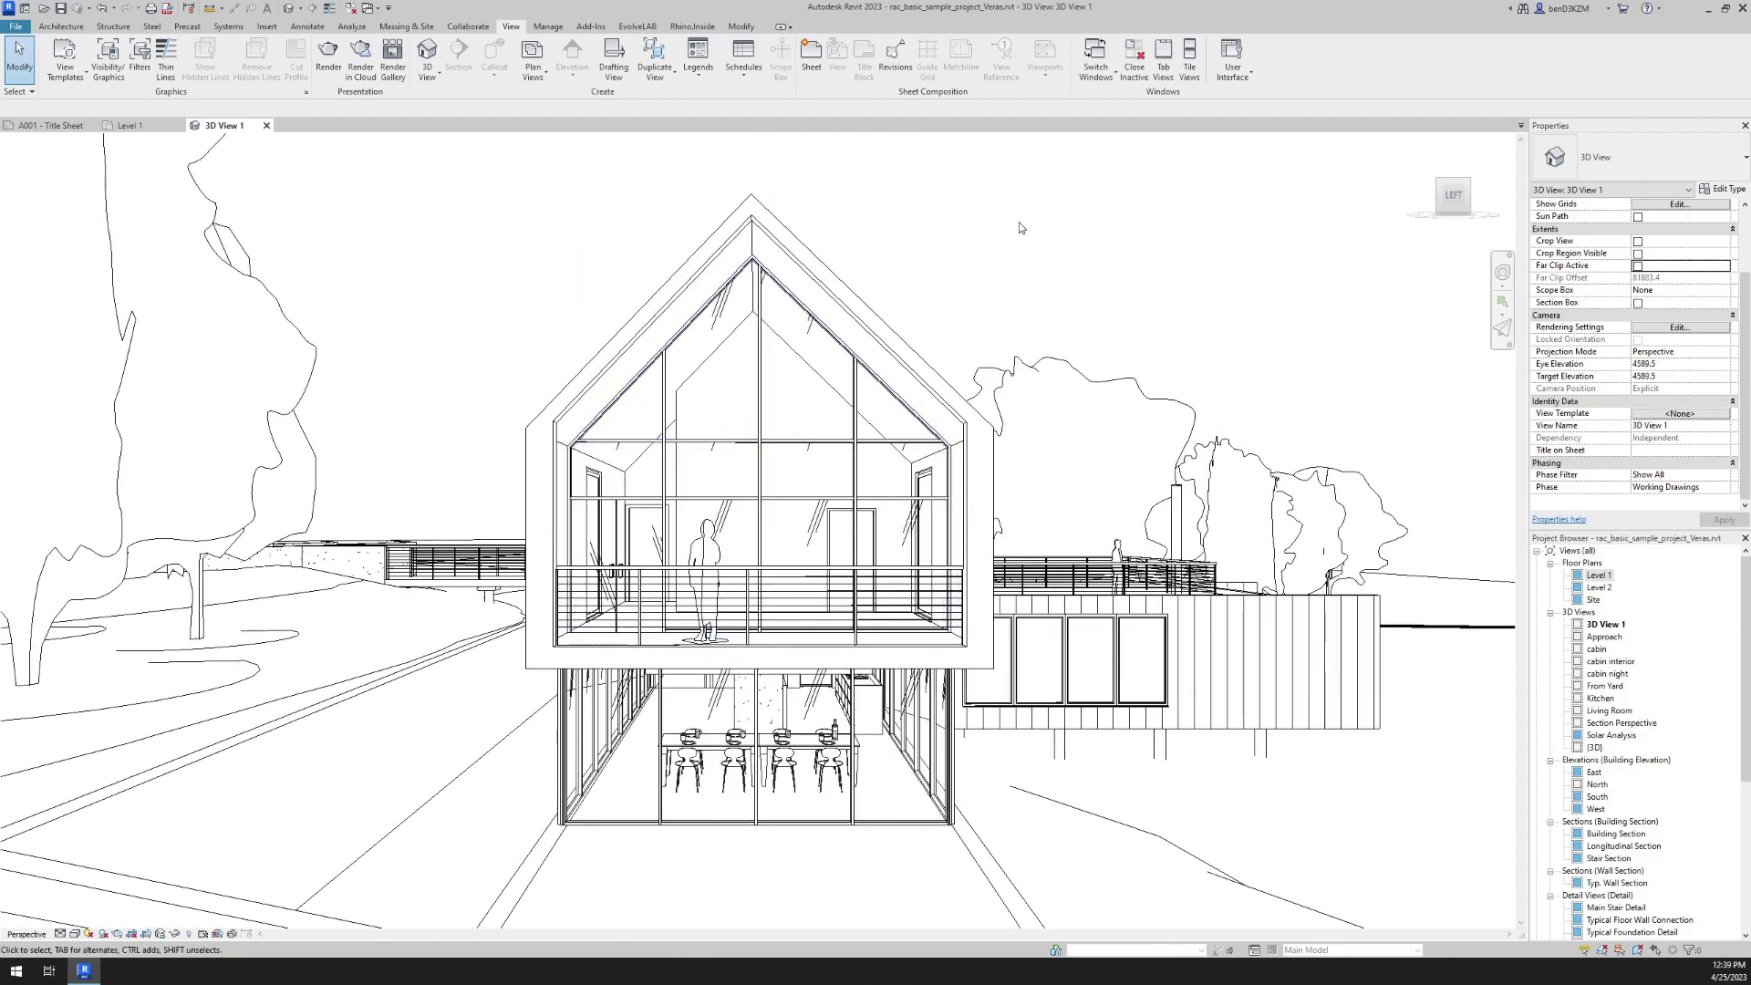
left_click(74, 934)
Set the 3D view's graphic display style to Realistic with edges hidden
left_click(139, 846)
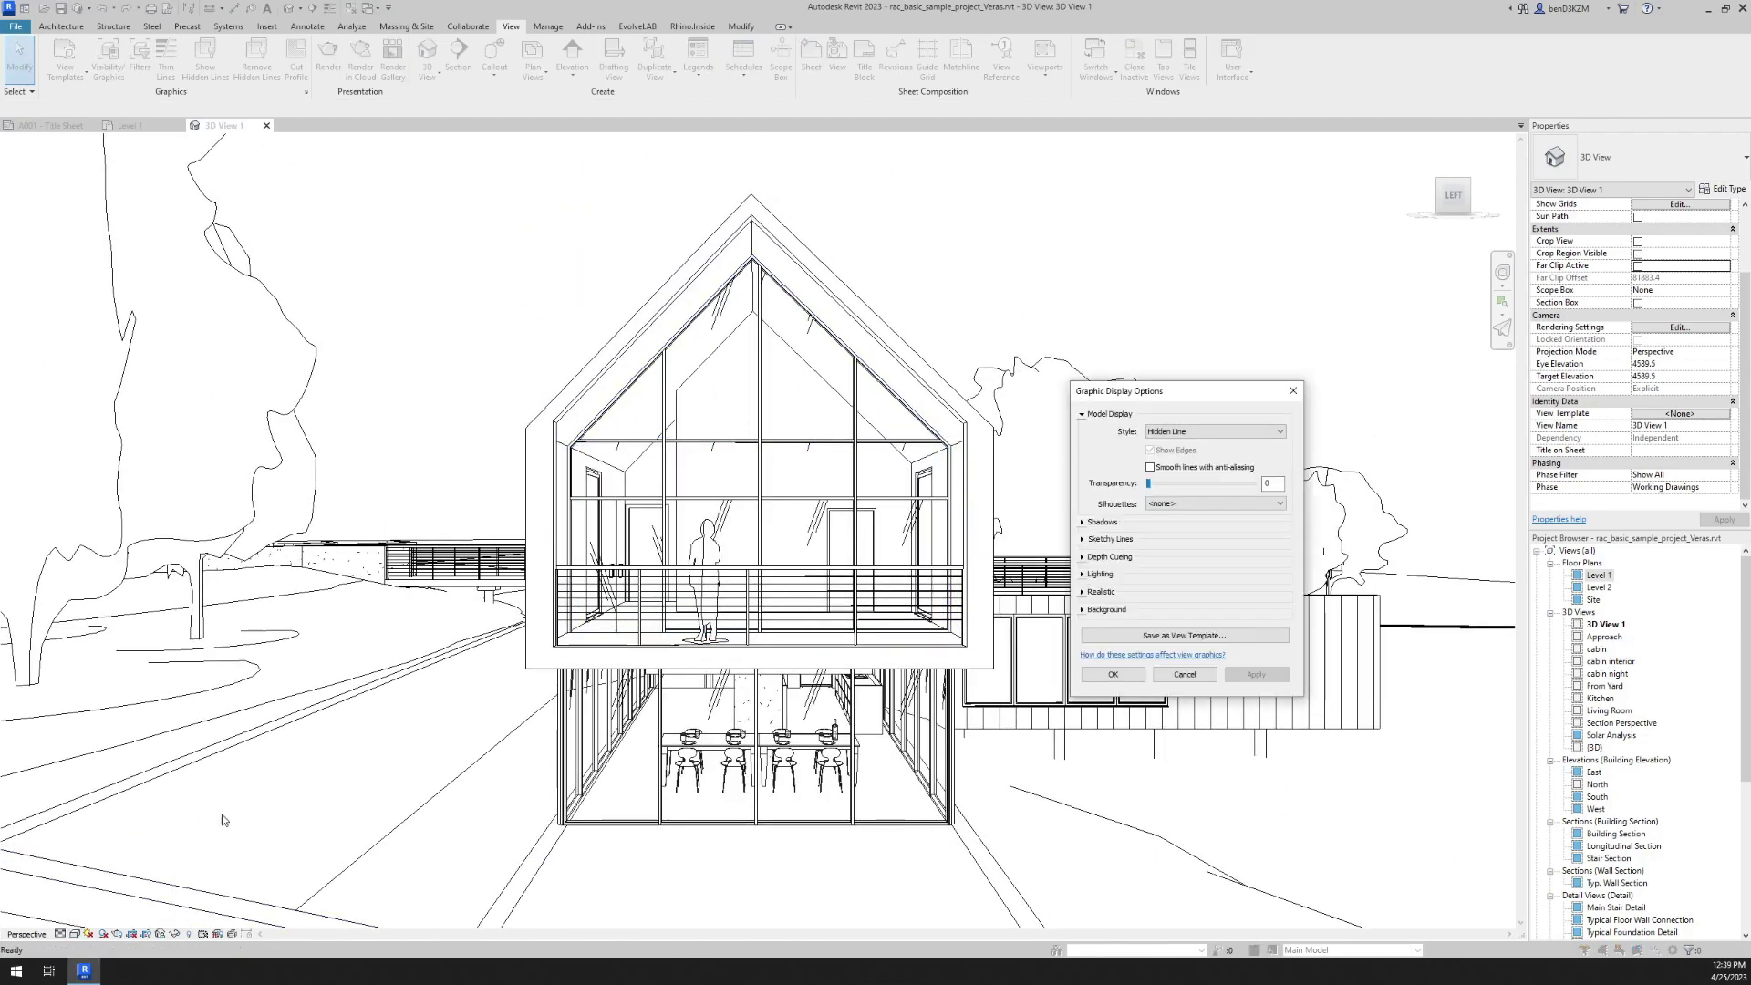
left_click(1213, 432)
left_click(1176, 479)
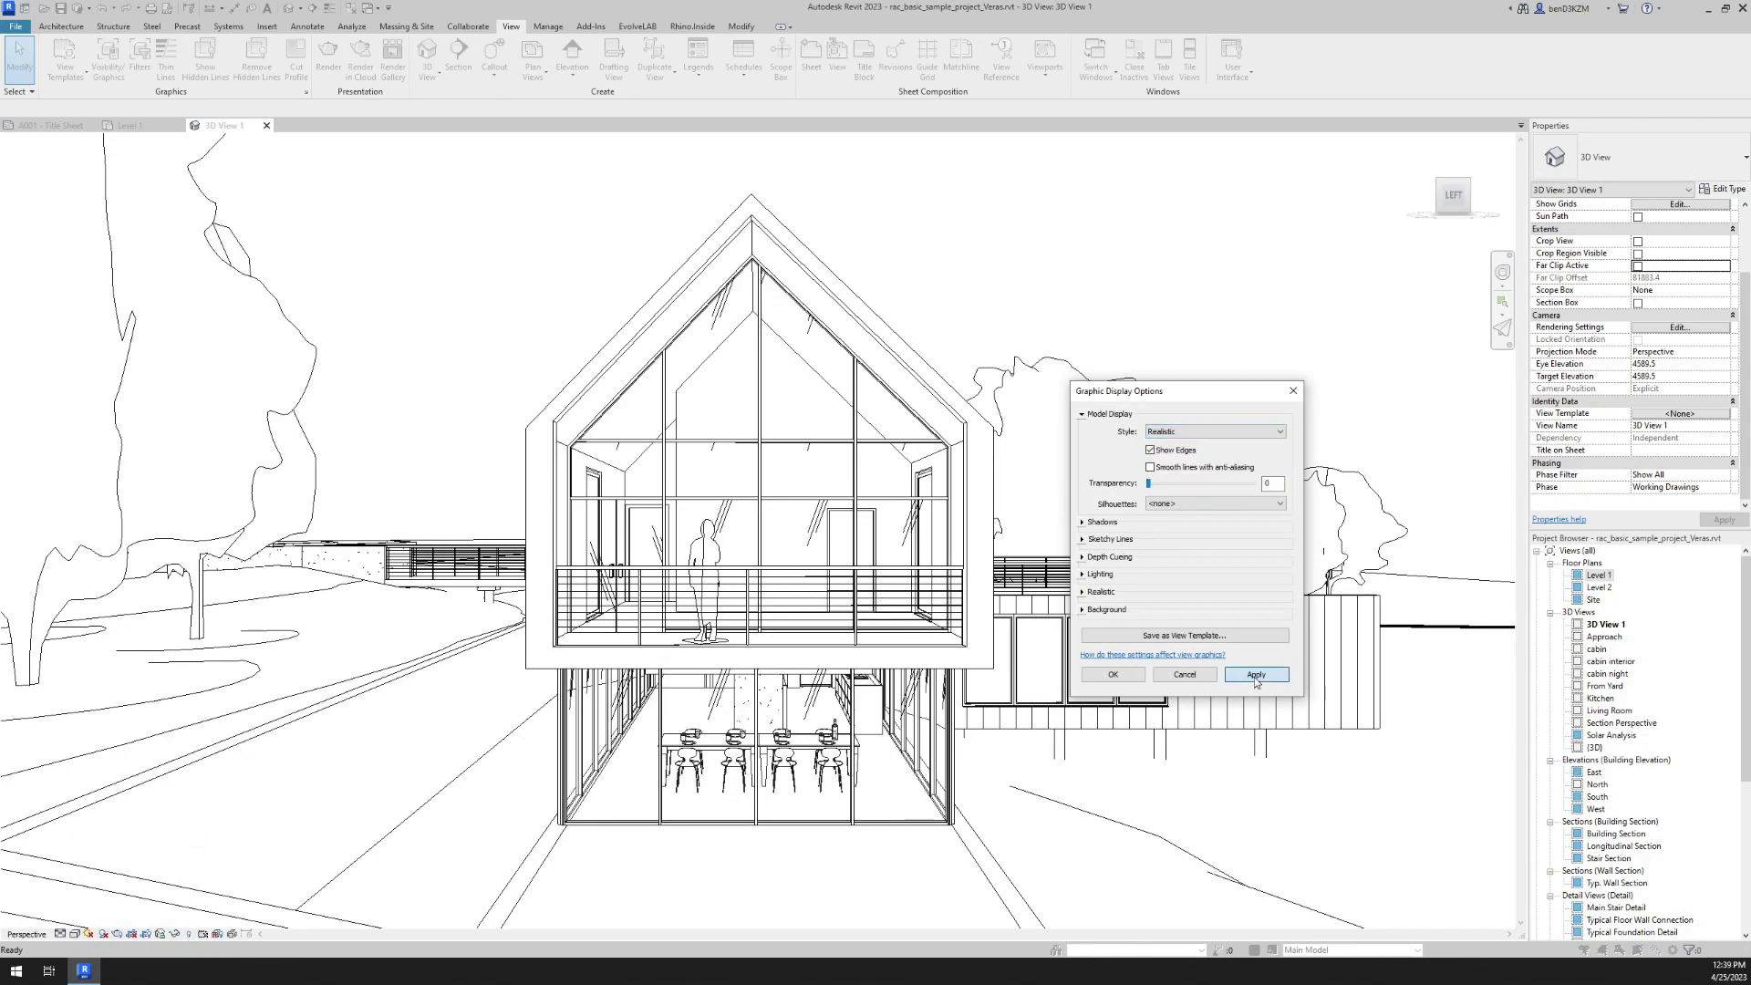
left_click(1256, 674)
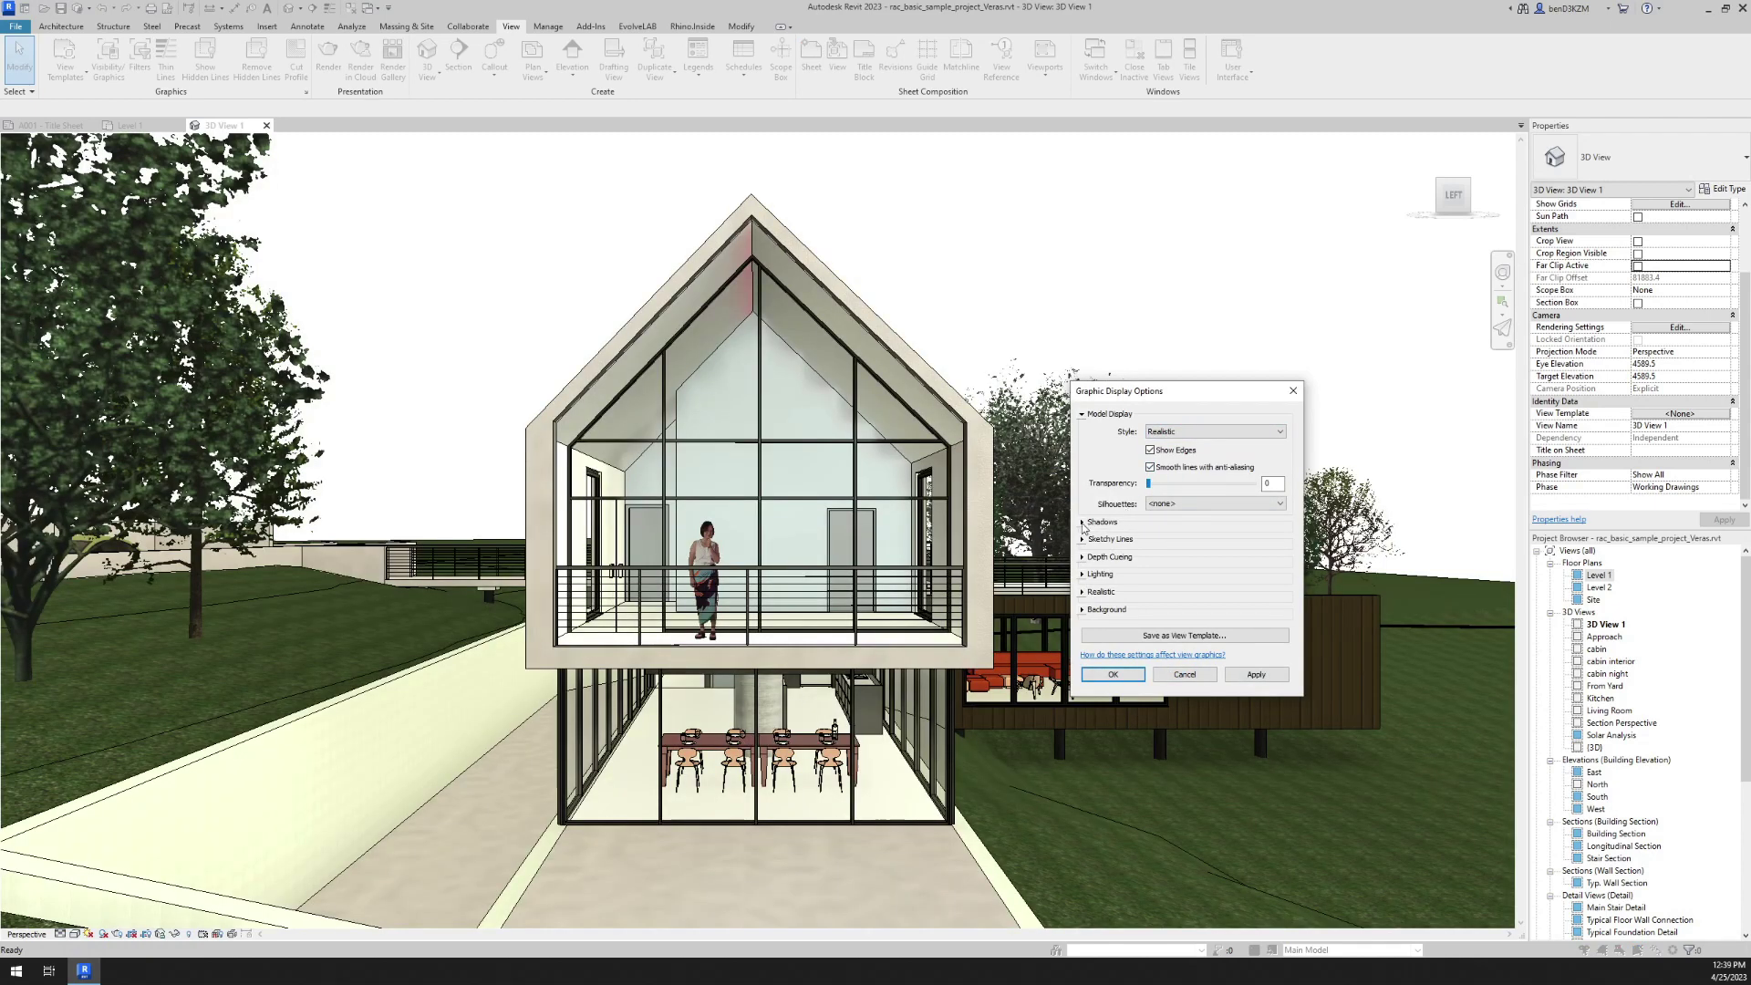
left_click(1151, 449)
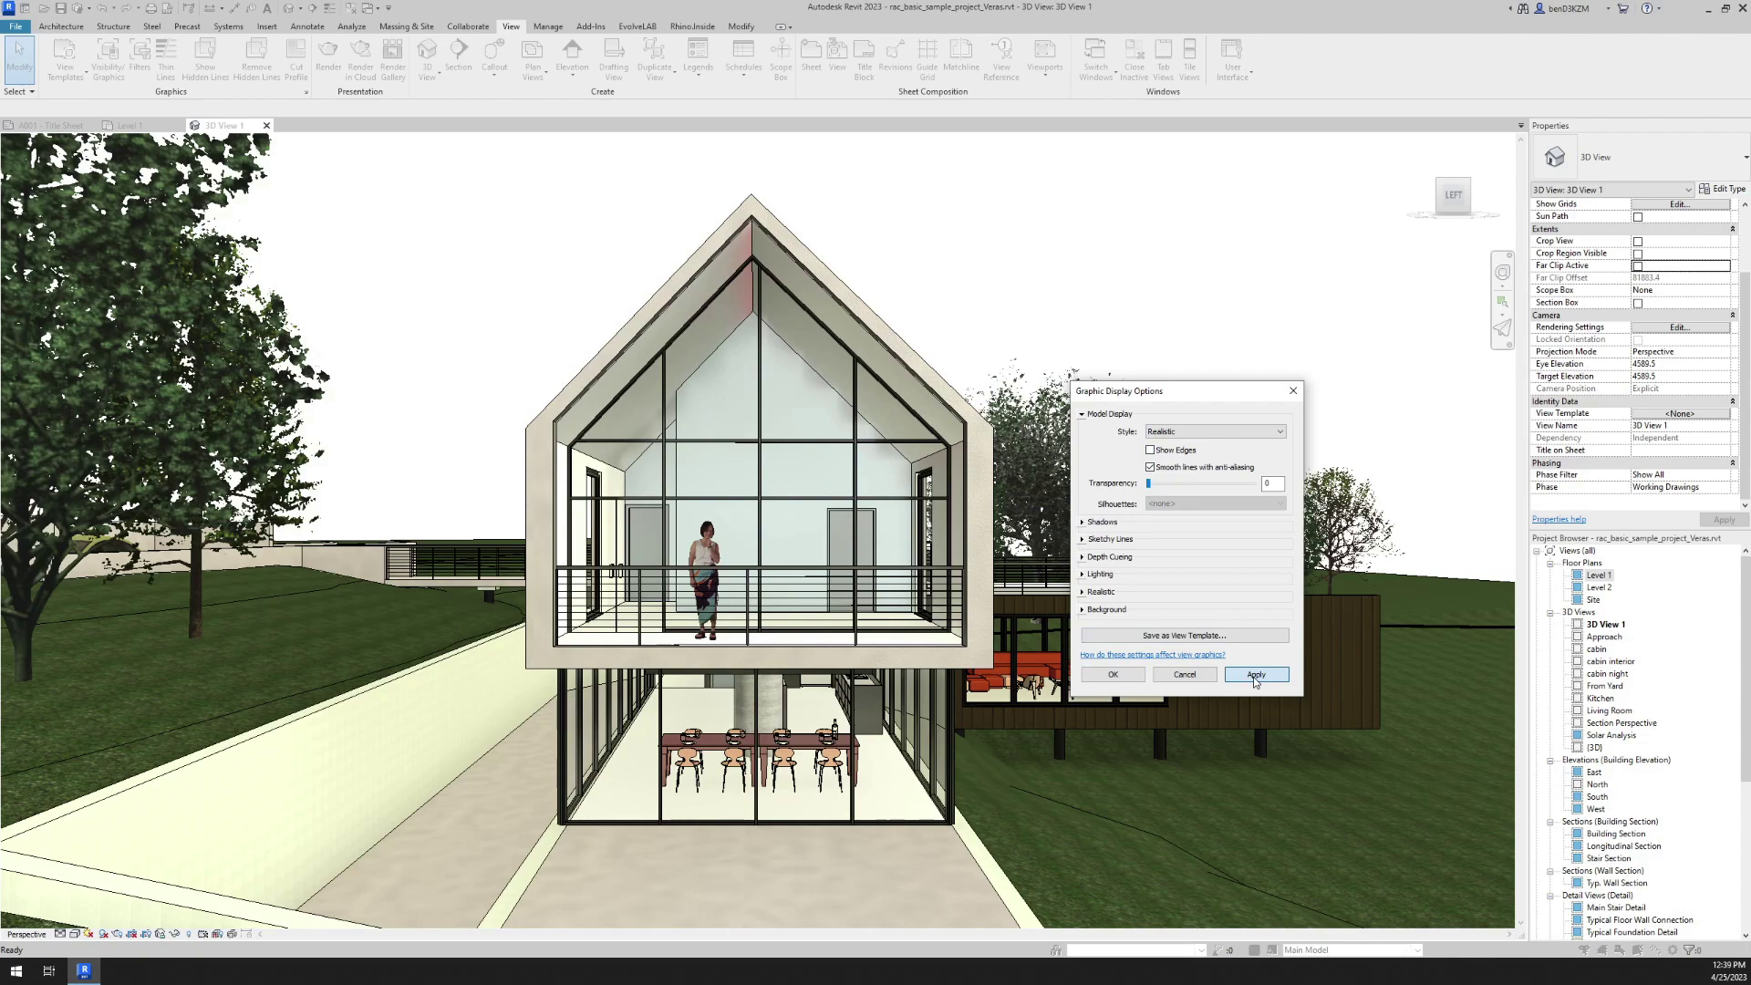
left_click(1256, 674)
Lower the sun intensity to 2 and give the view a gradient background
left_click(1084, 573)
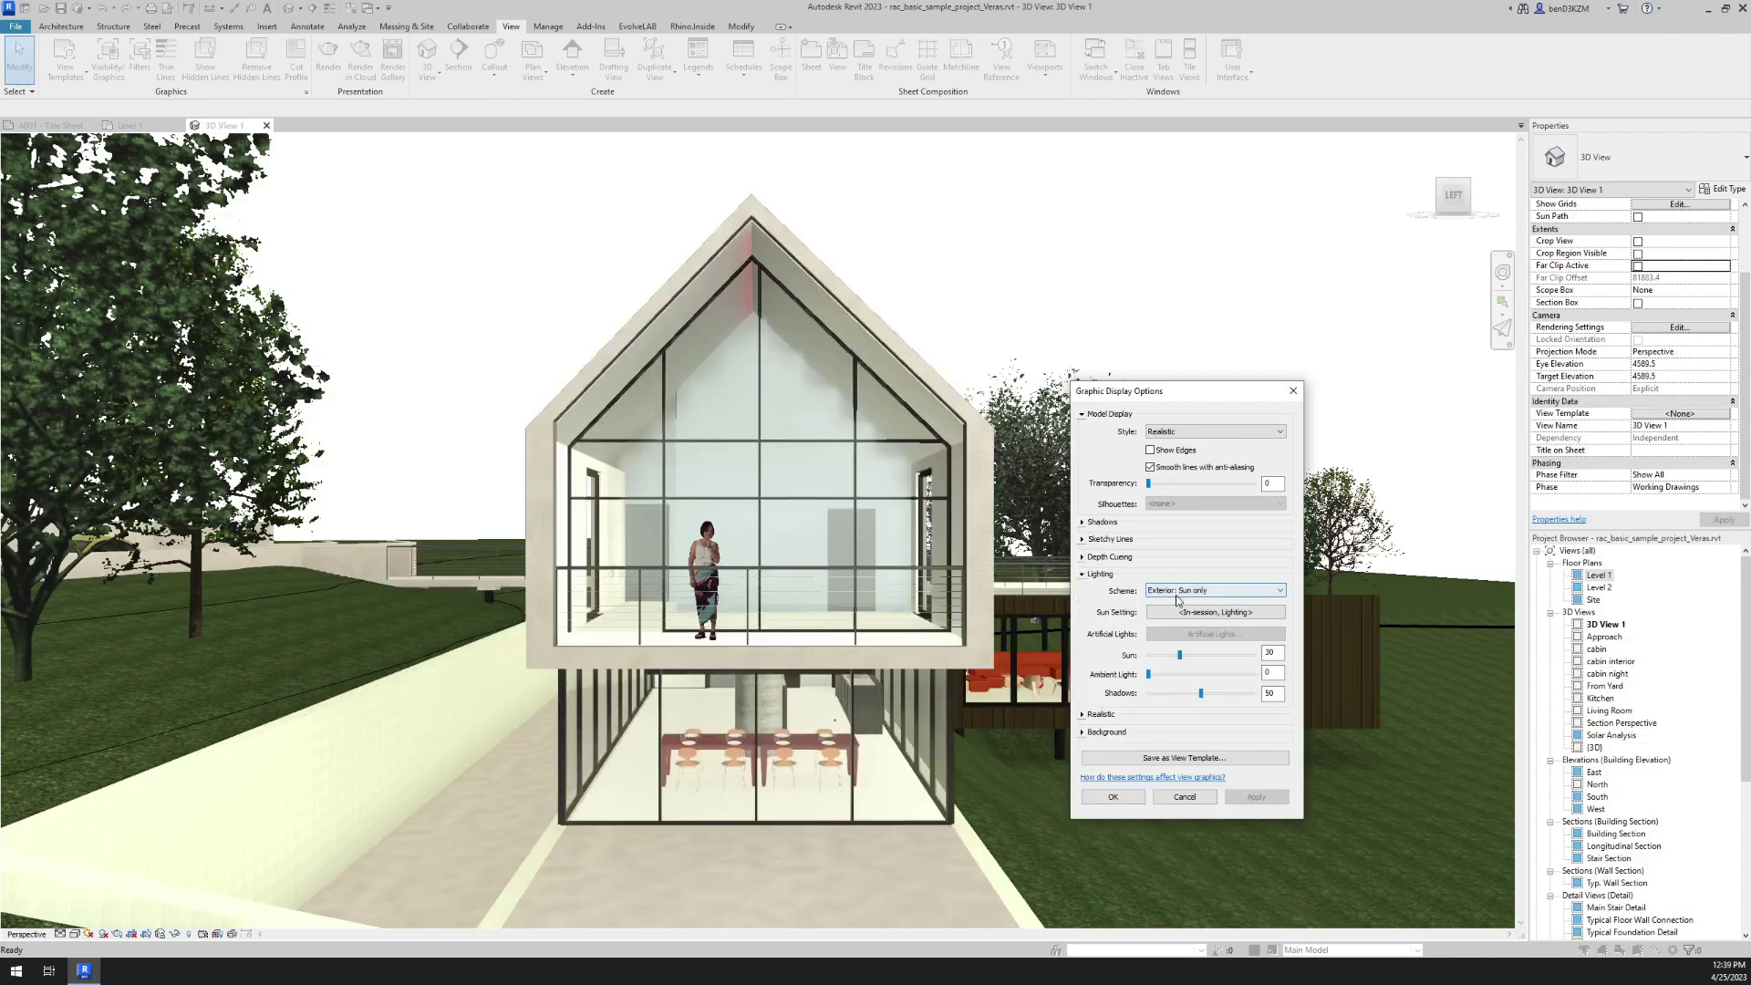
left_click(1151, 656)
left_click(1256, 797)
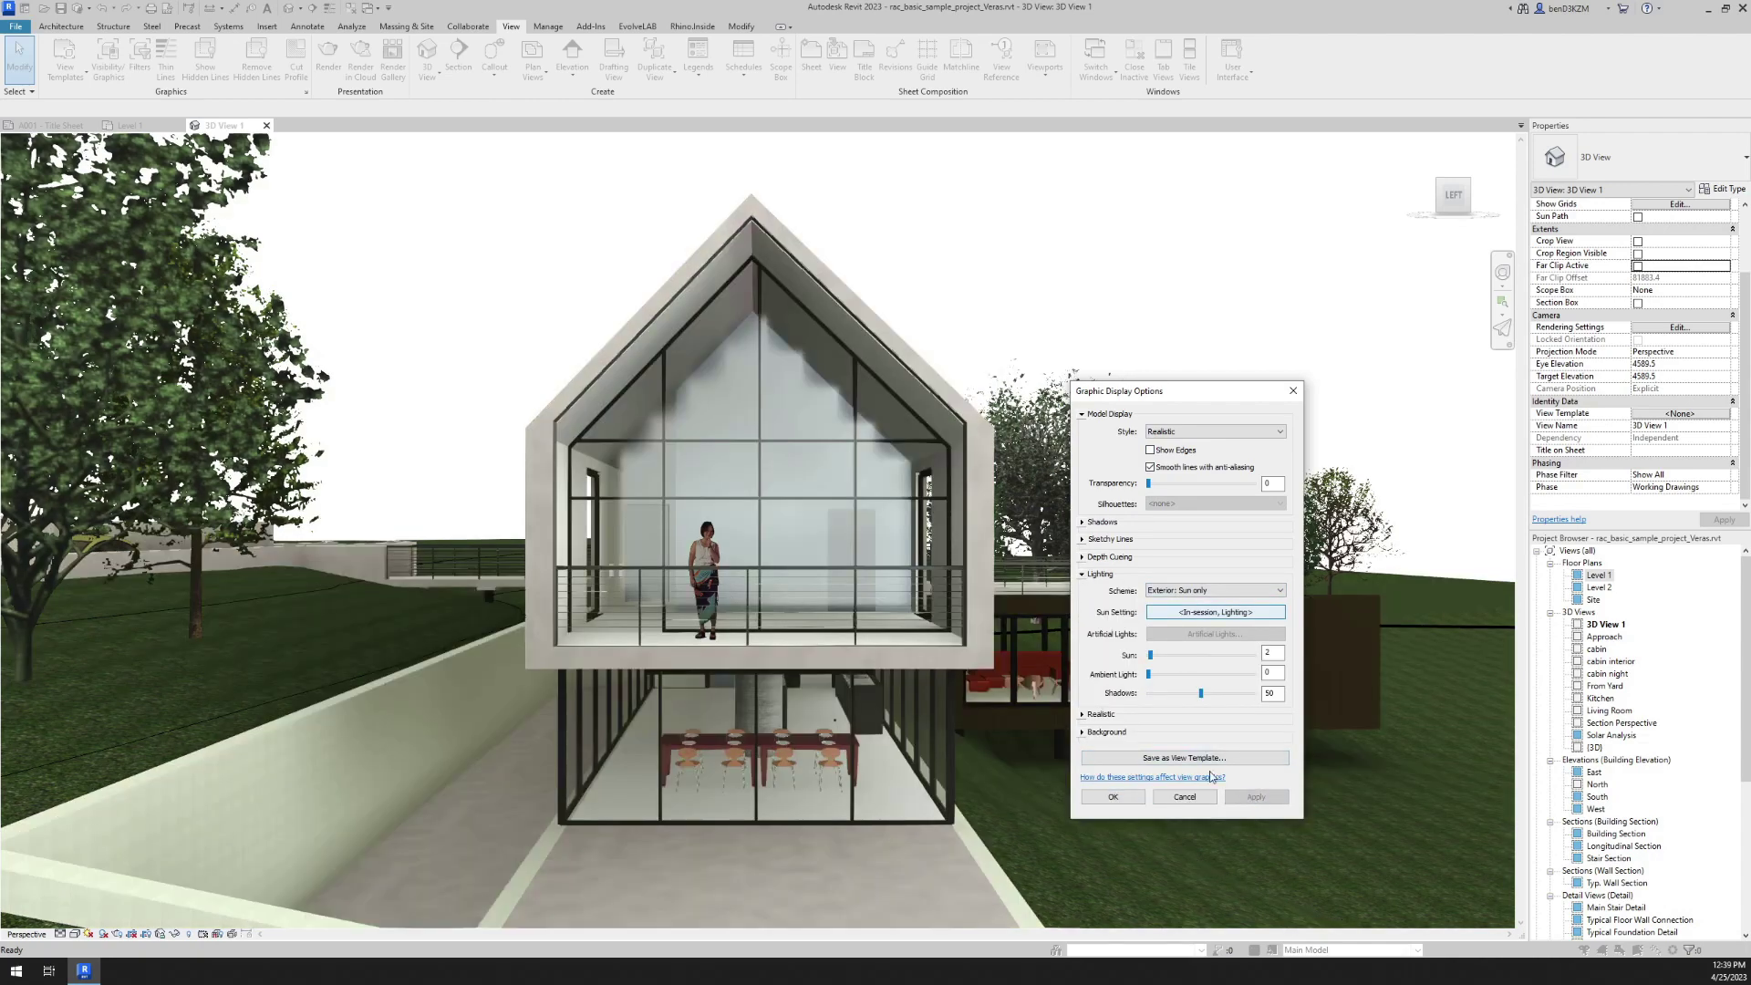
left_click(1085, 733)
left_click(1215, 751)
left_click(1204, 786)
left_click(1256, 878)
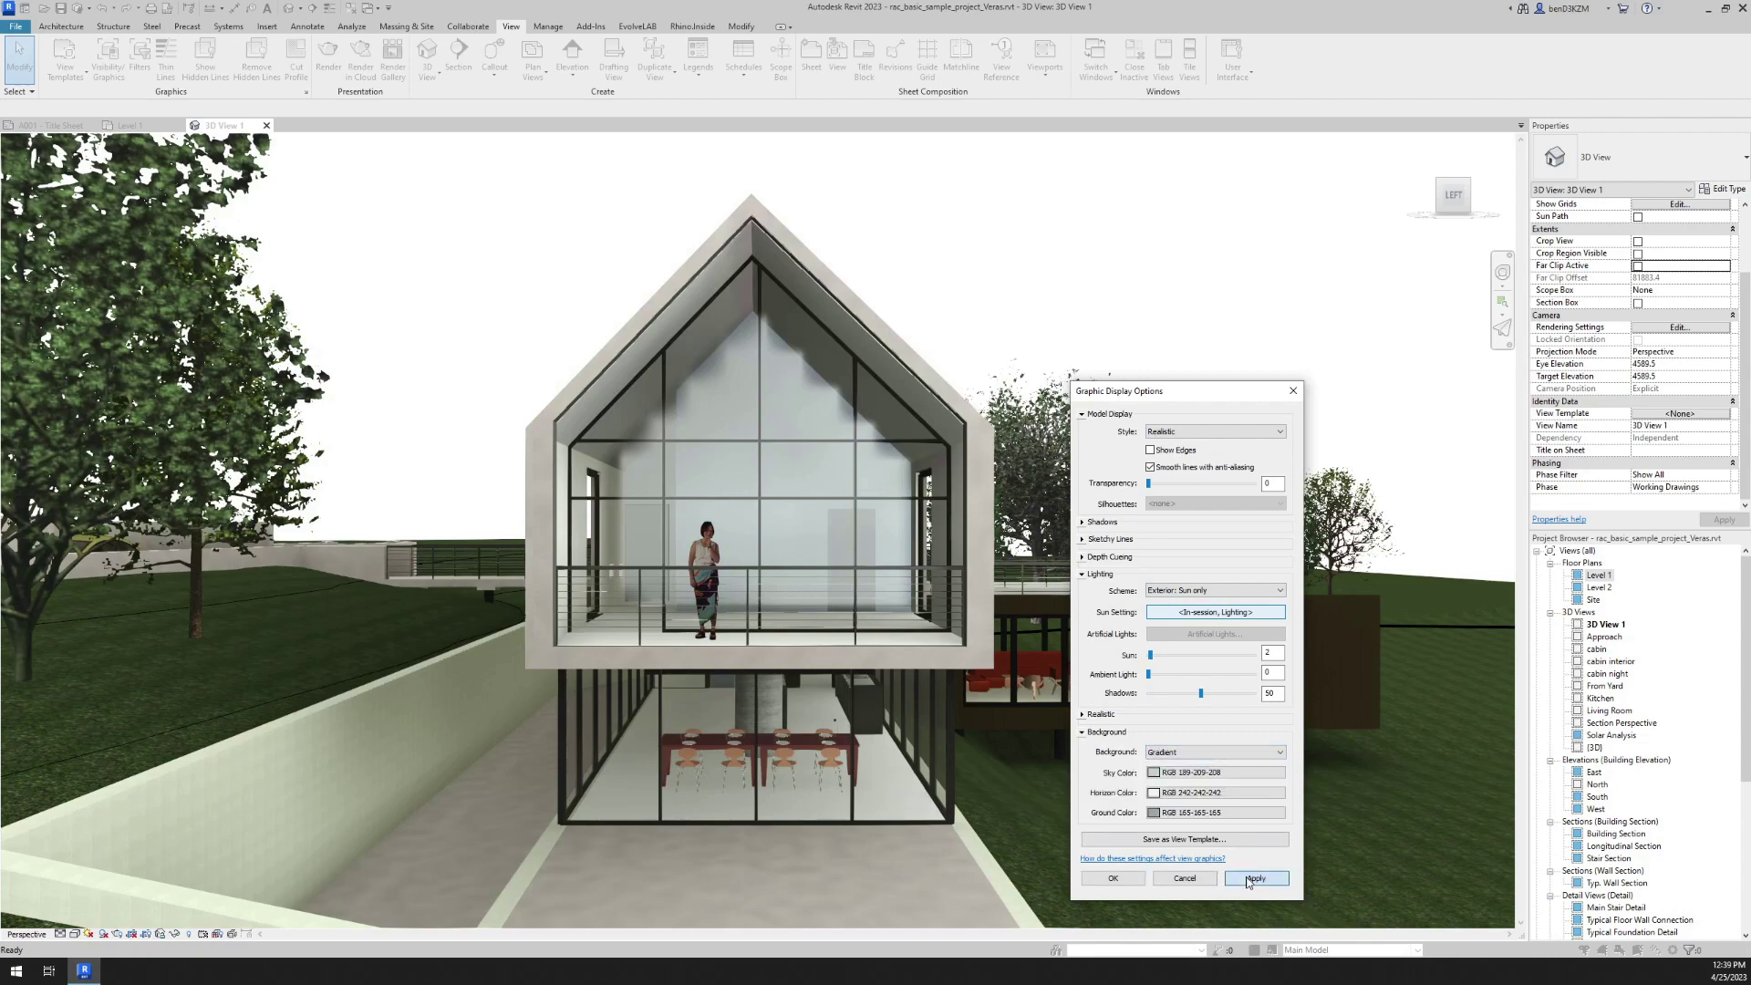
left_click(1113, 877)
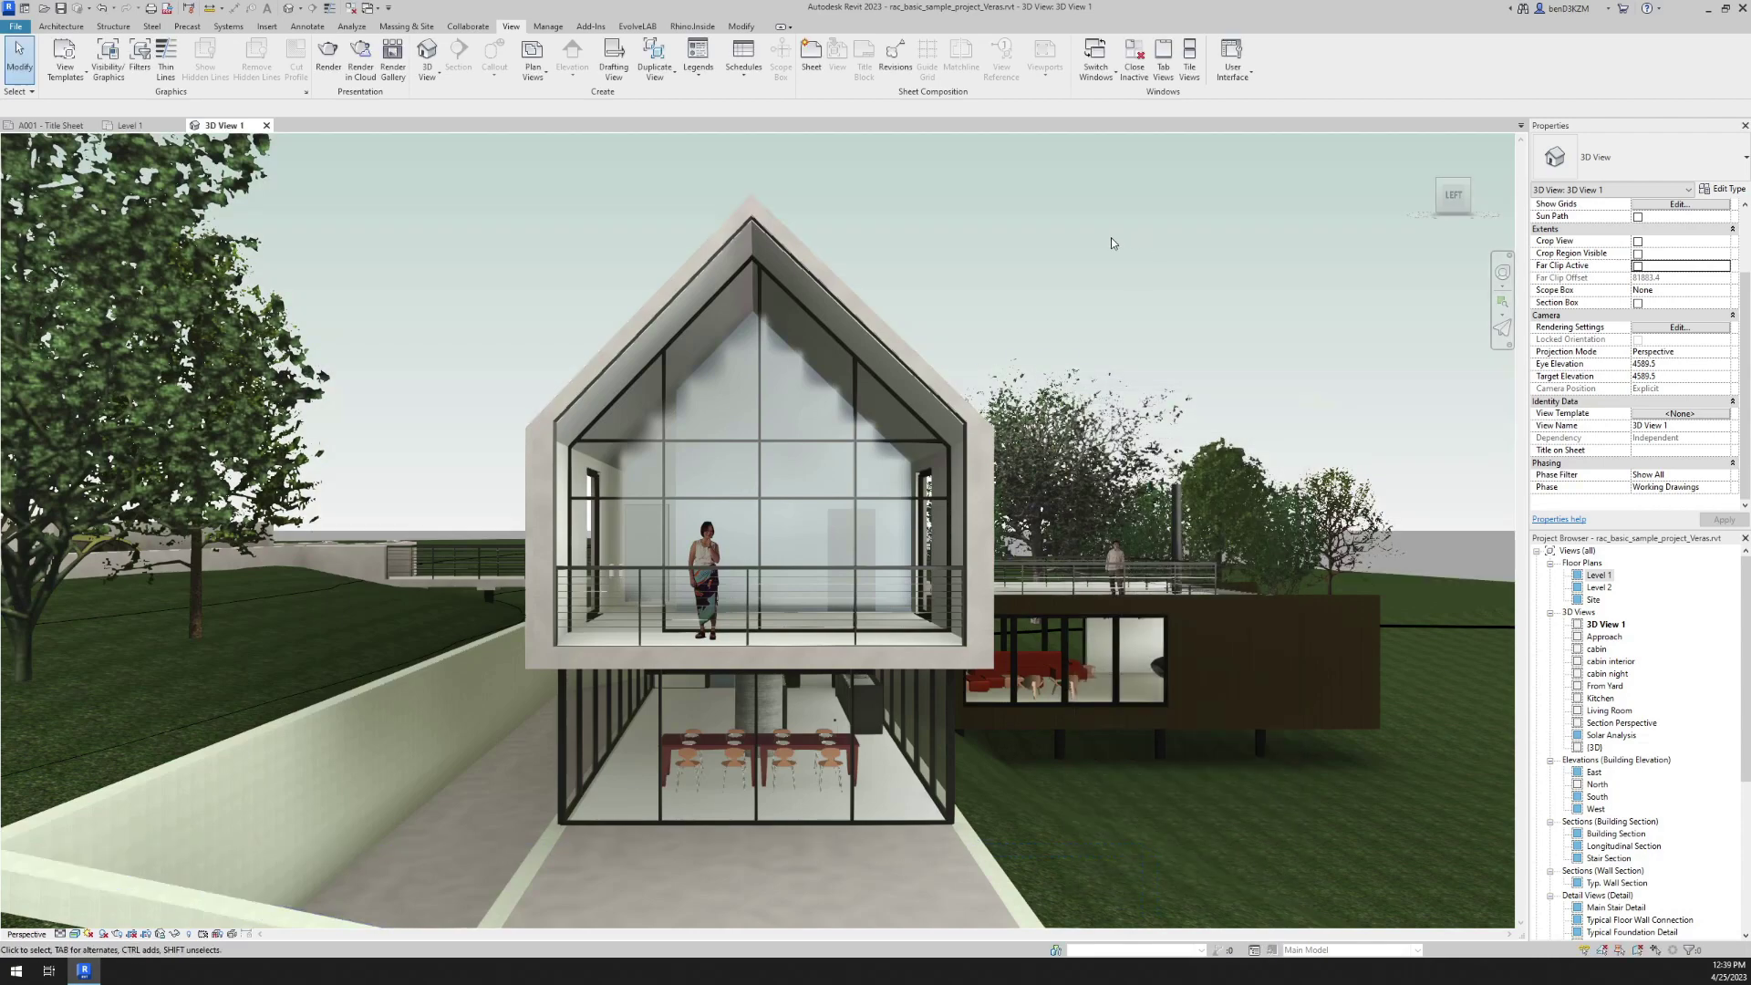
scroll(1034, 243, "up", 2)
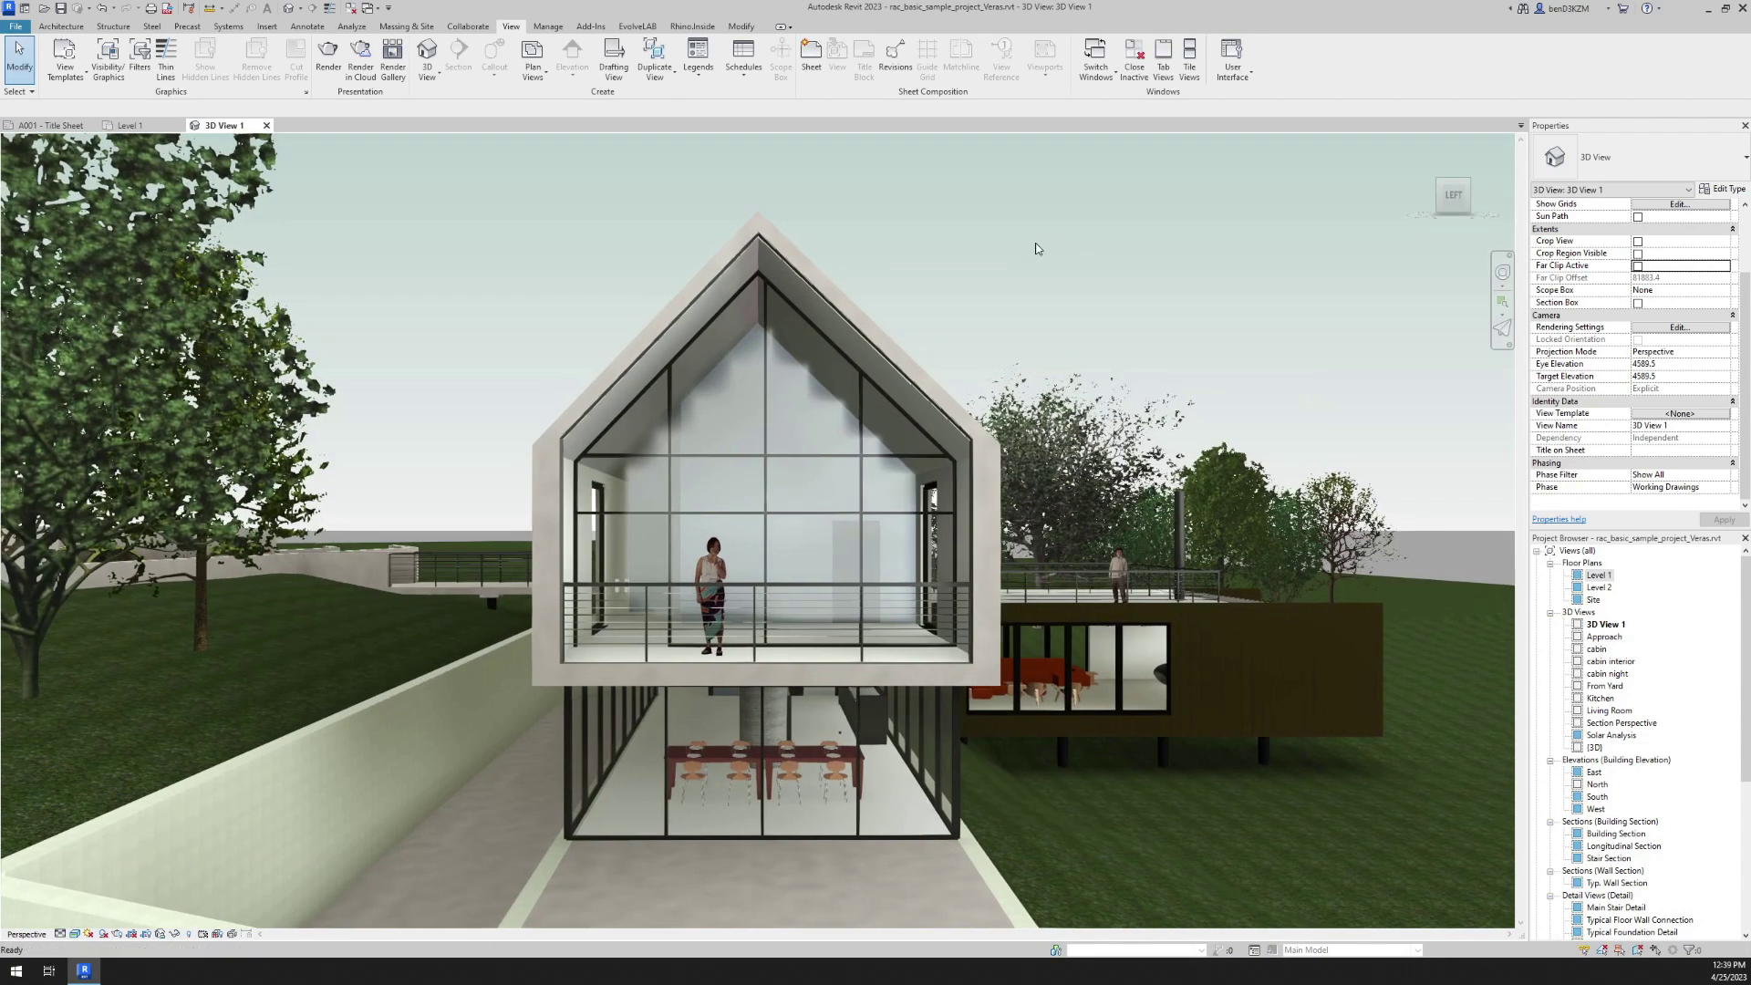
left_click(637, 25)
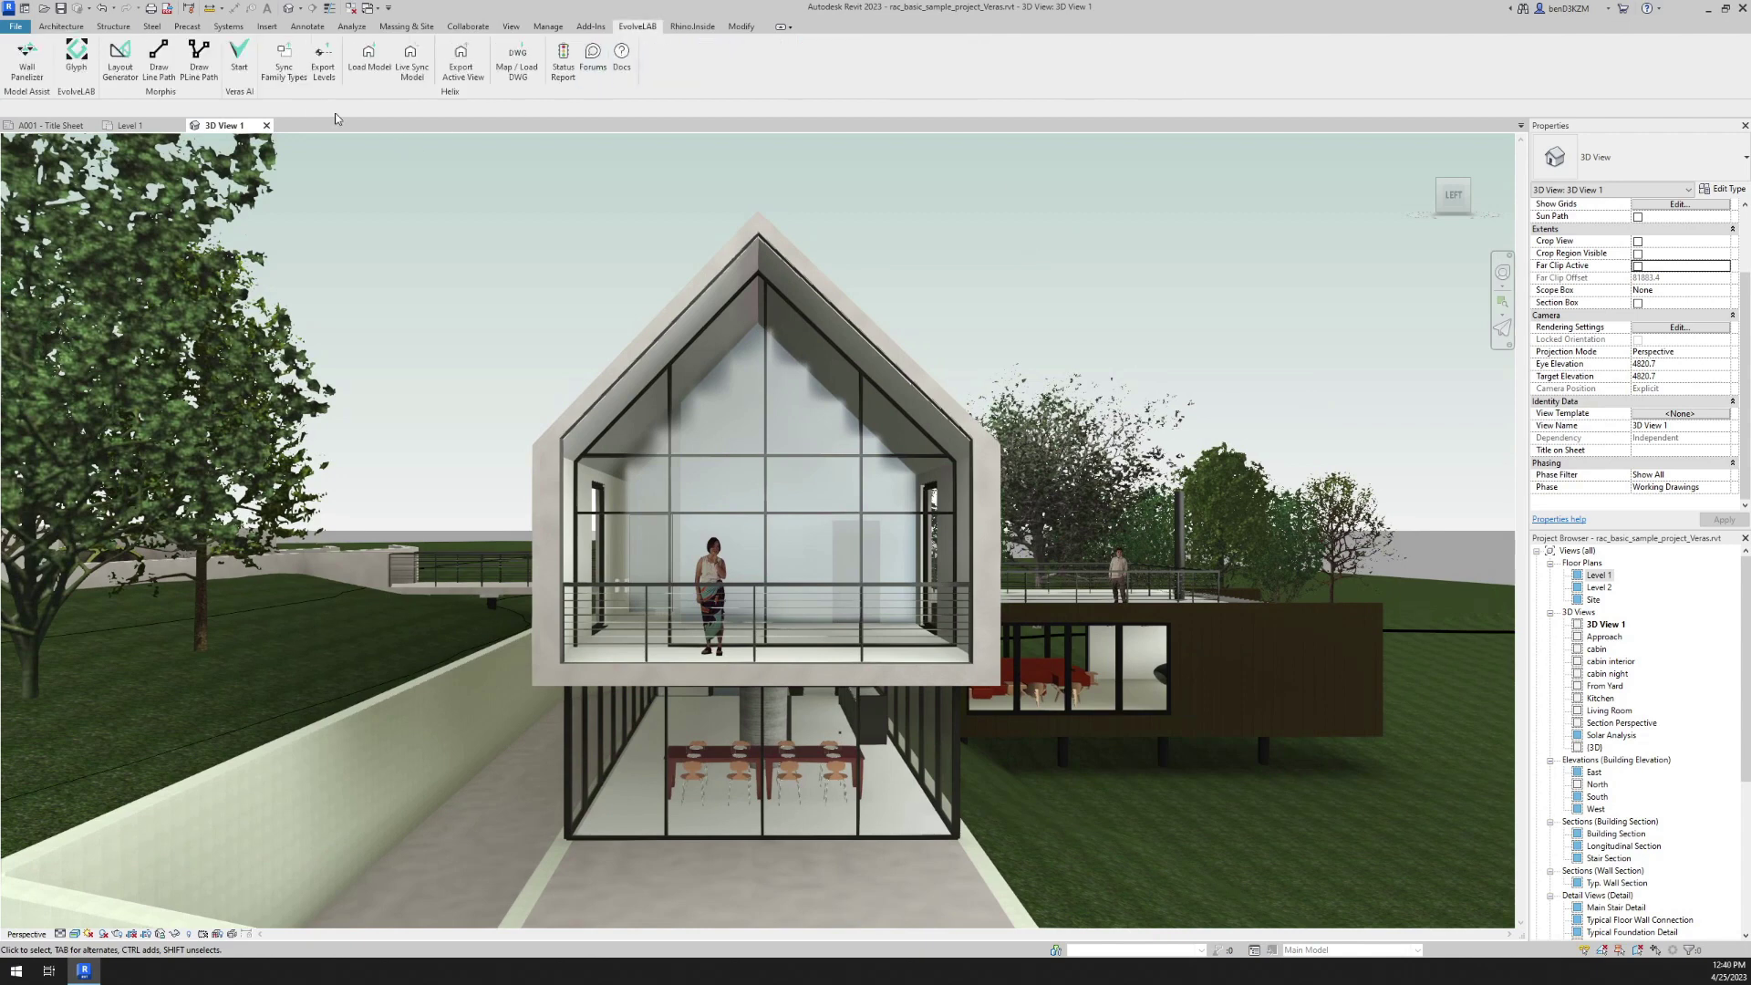
Launch Veras on 3D View 1, set width to 1344 and adjust the rendering count
left_click(239, 59)
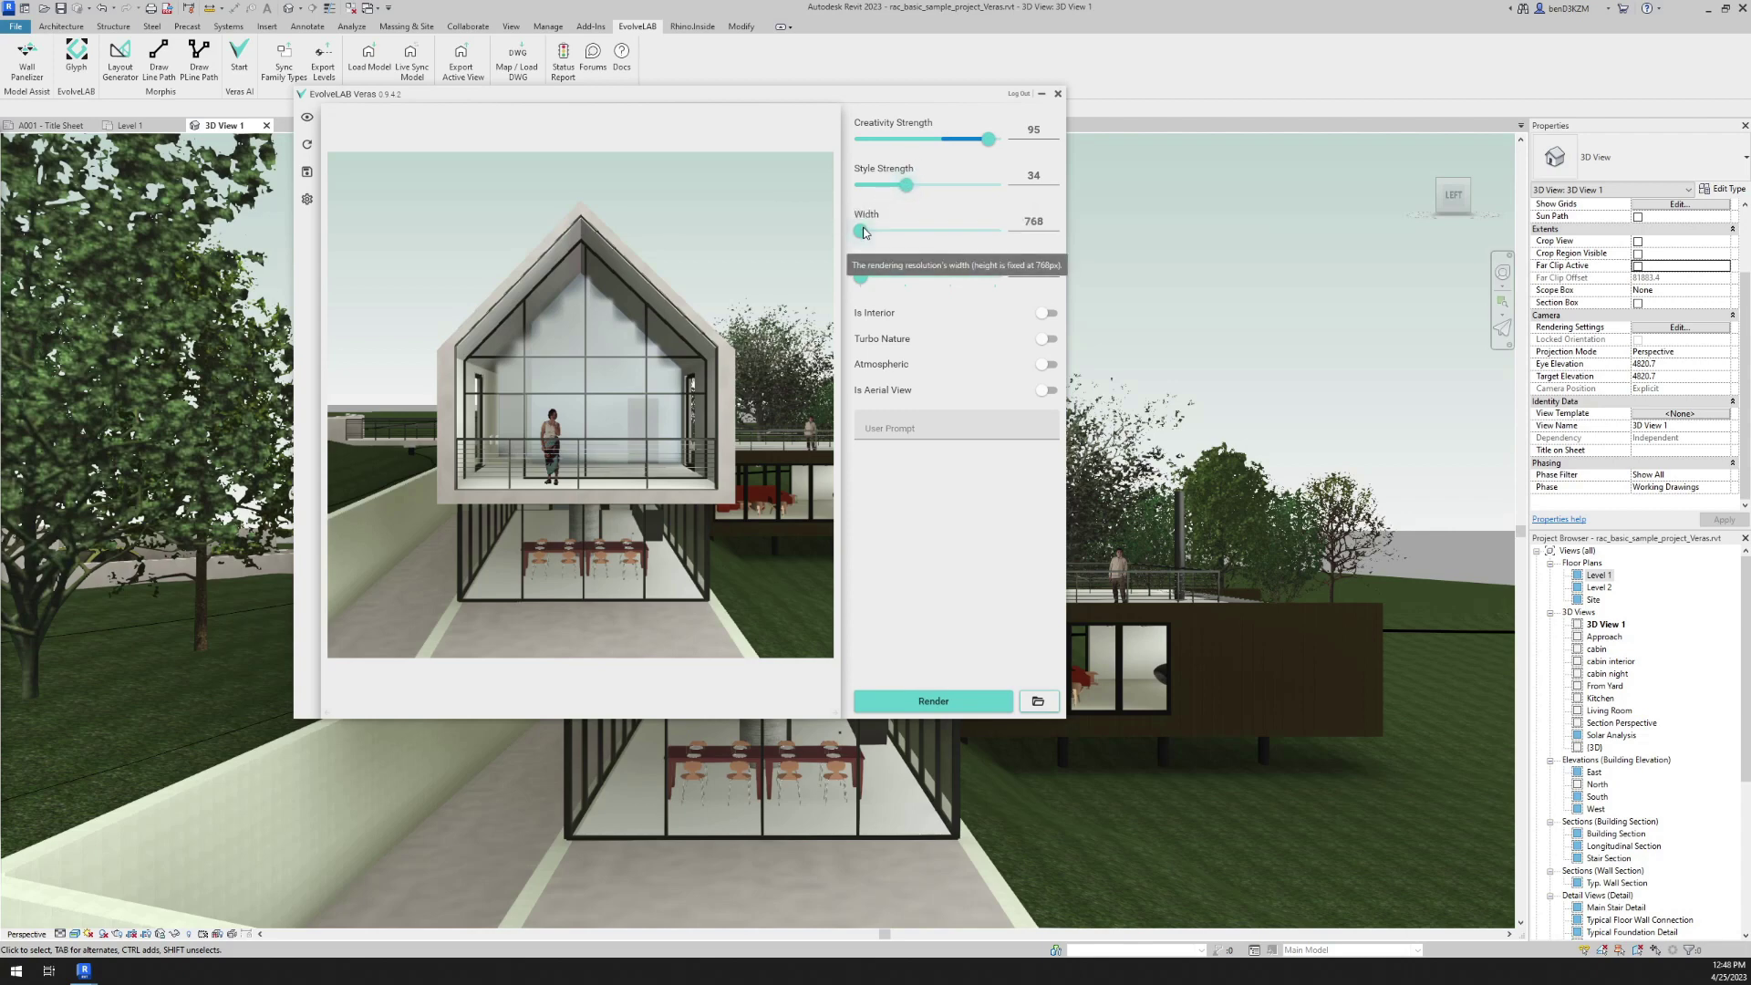
left_click_drag(864, 232, 1007, 234)
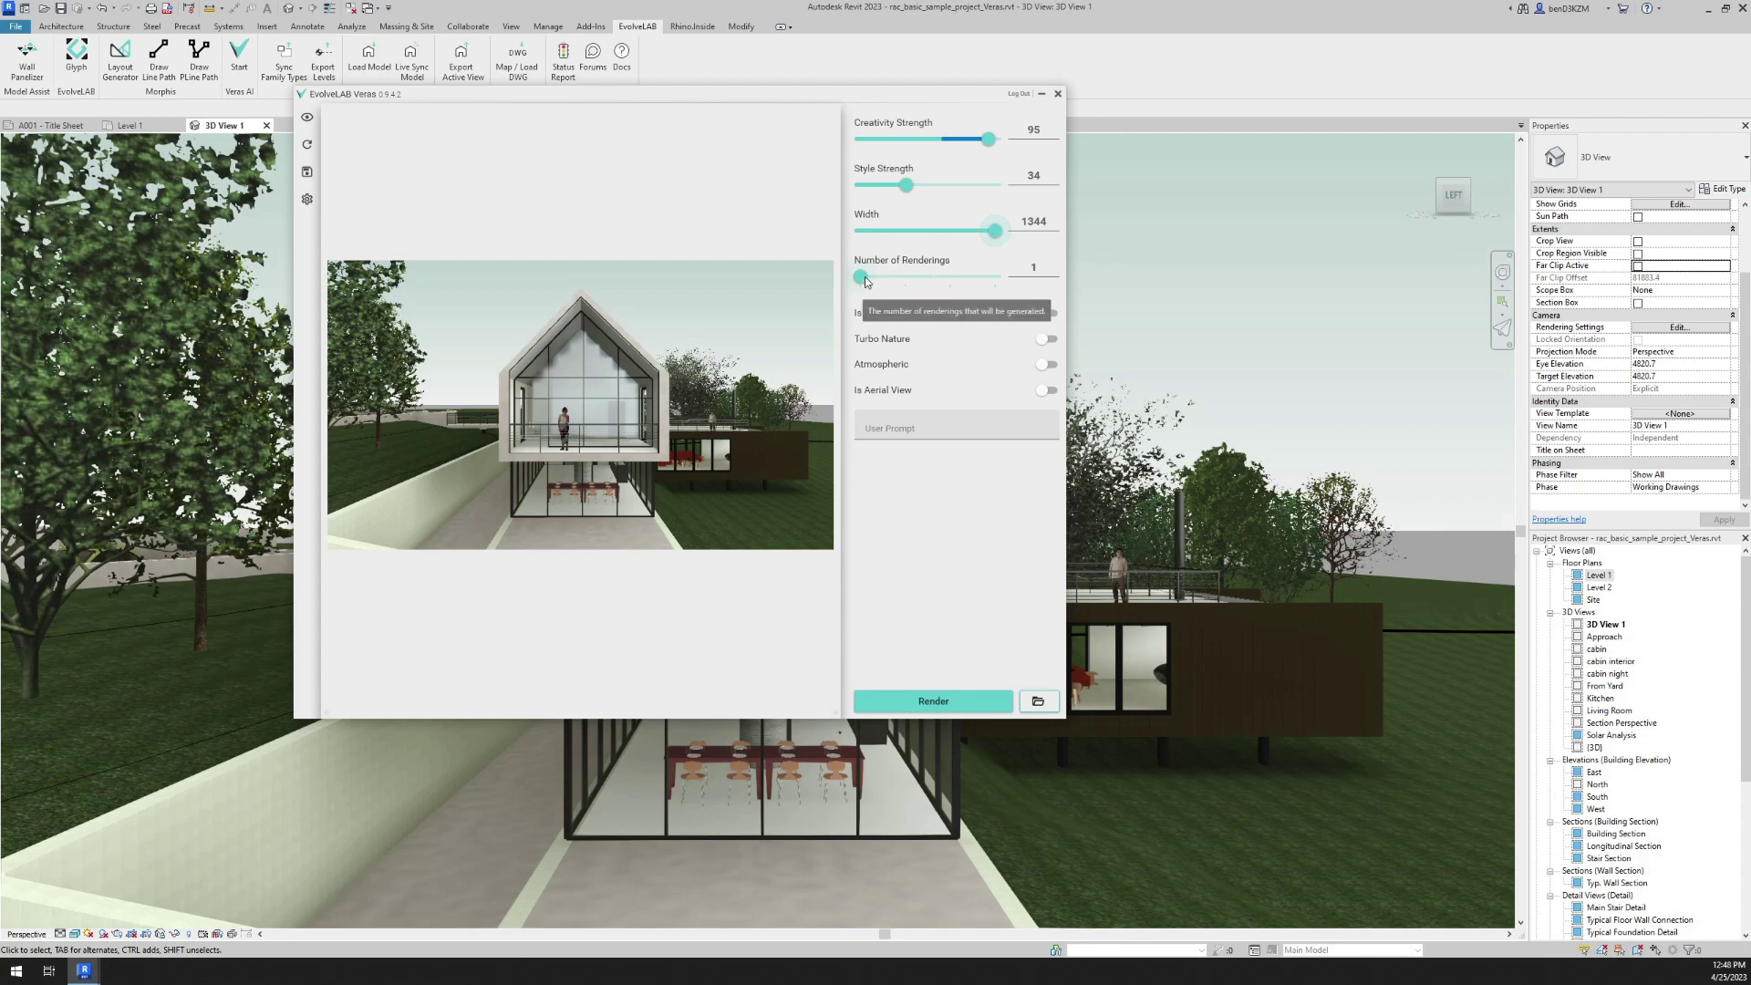
mouse_move(861, 277)
left_mouse_down()
mouse_move(1000, 286)
mouse_move(861, 288)
left_mouse_up()
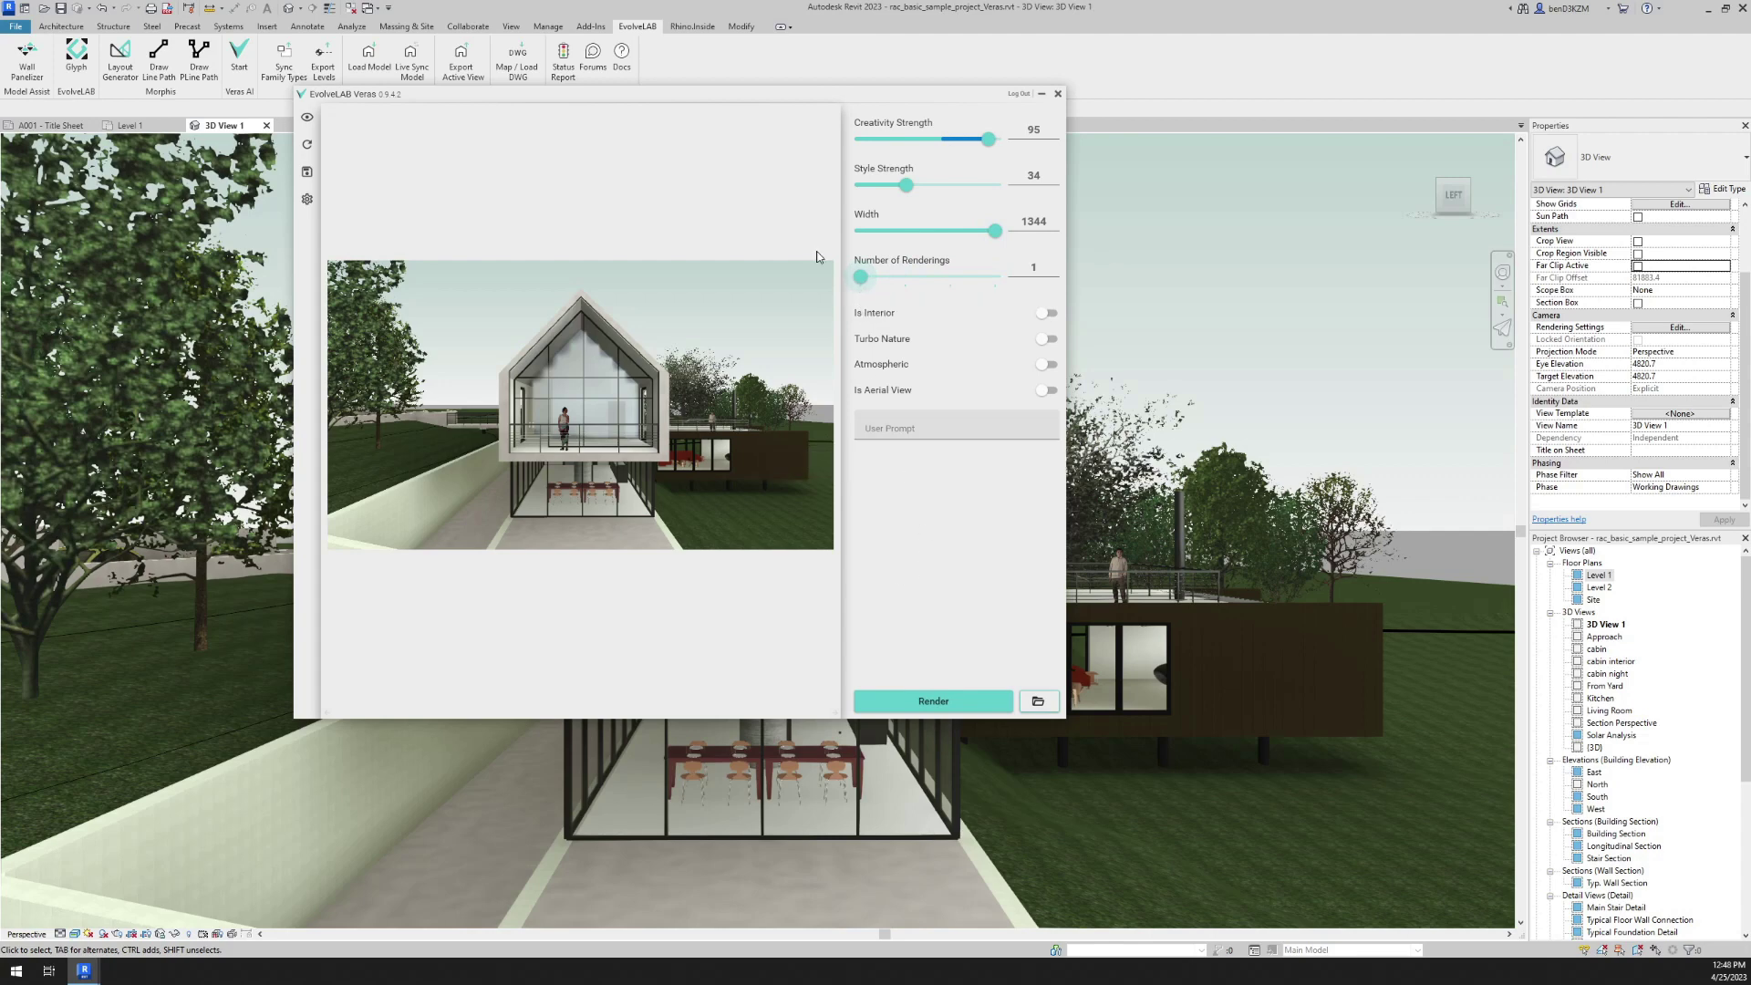
left_click_drag(764, 101, 809, 163)
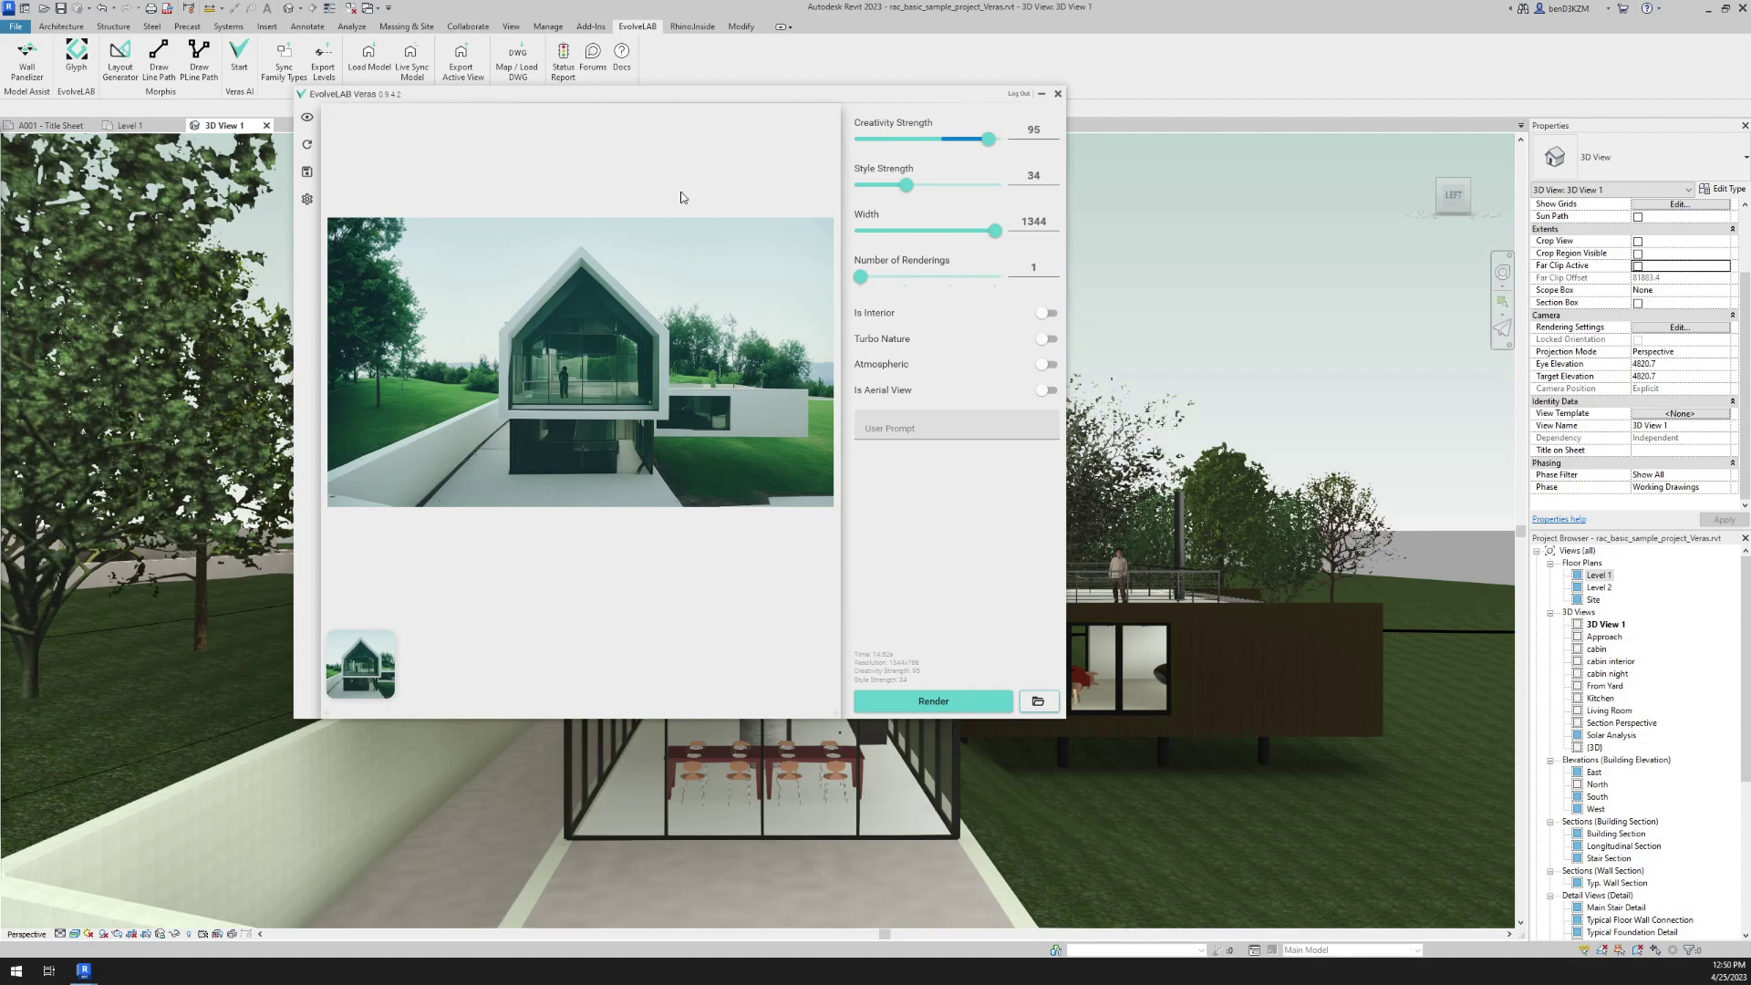
Maximize the Veras window to show the finished 1344-wide render of the house
left_click_drag(723, 95, 683, 85)
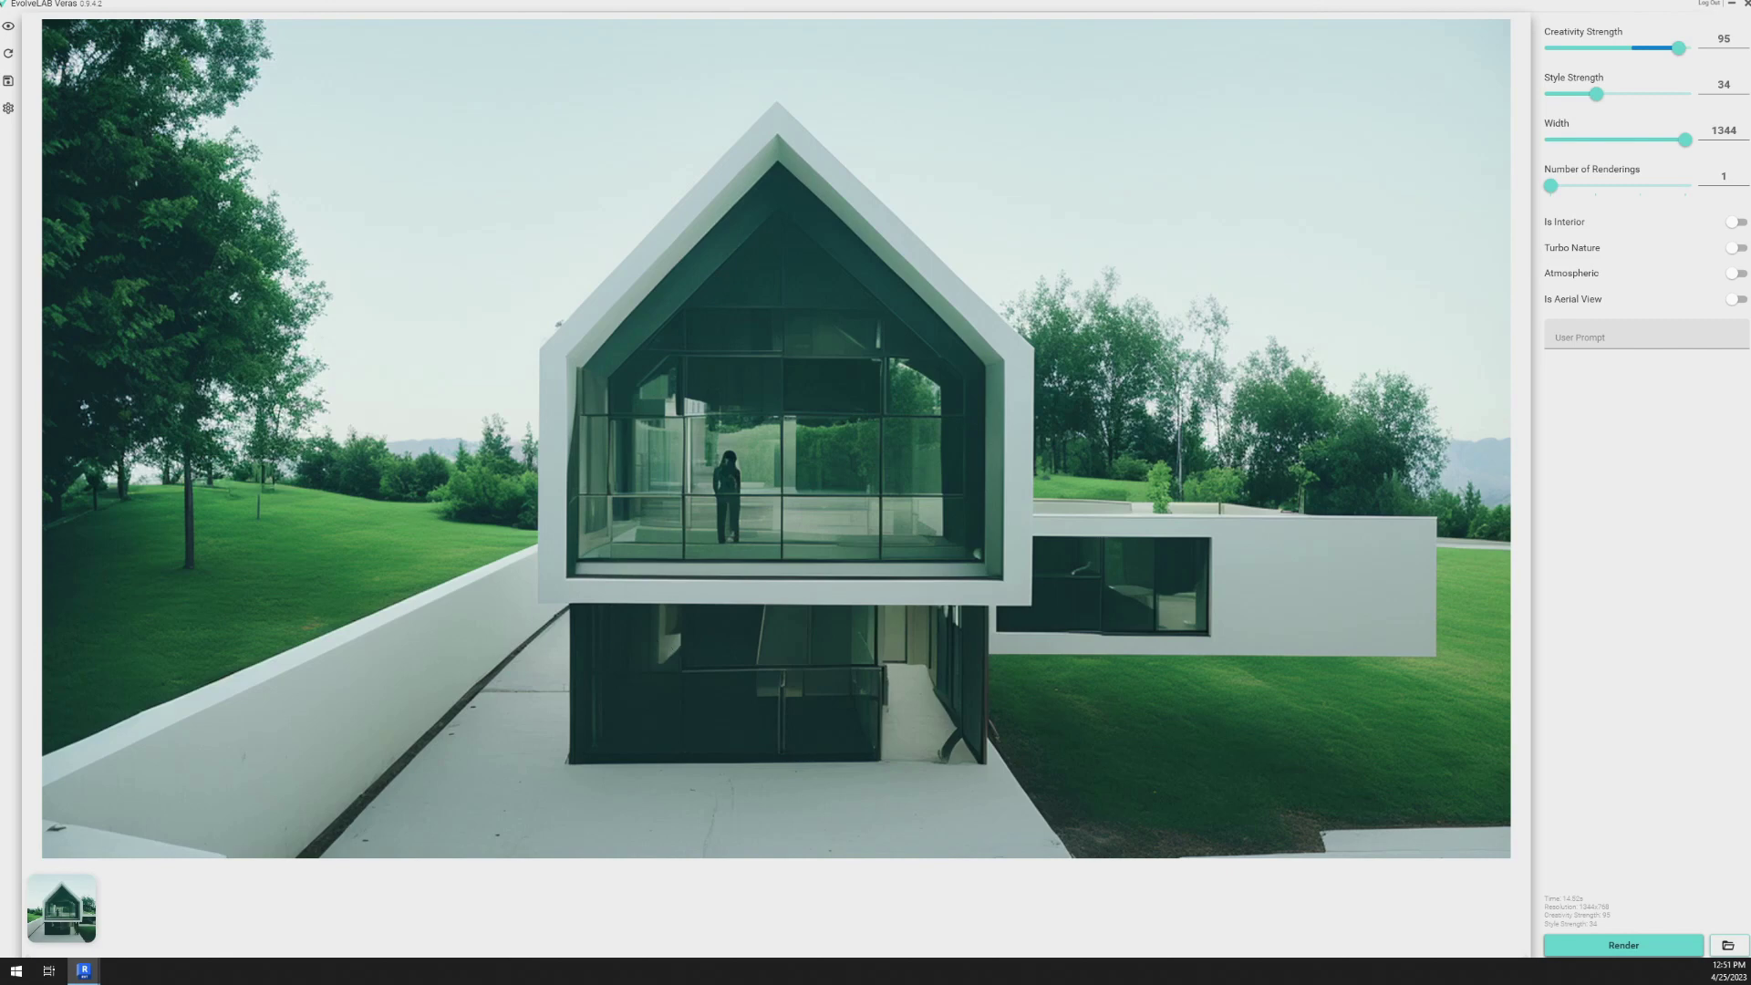
Prompt for an autumn forest with a creek, set creativity to 100, and render twice
left_click(1588, 340)
type("utumn, creek, river")
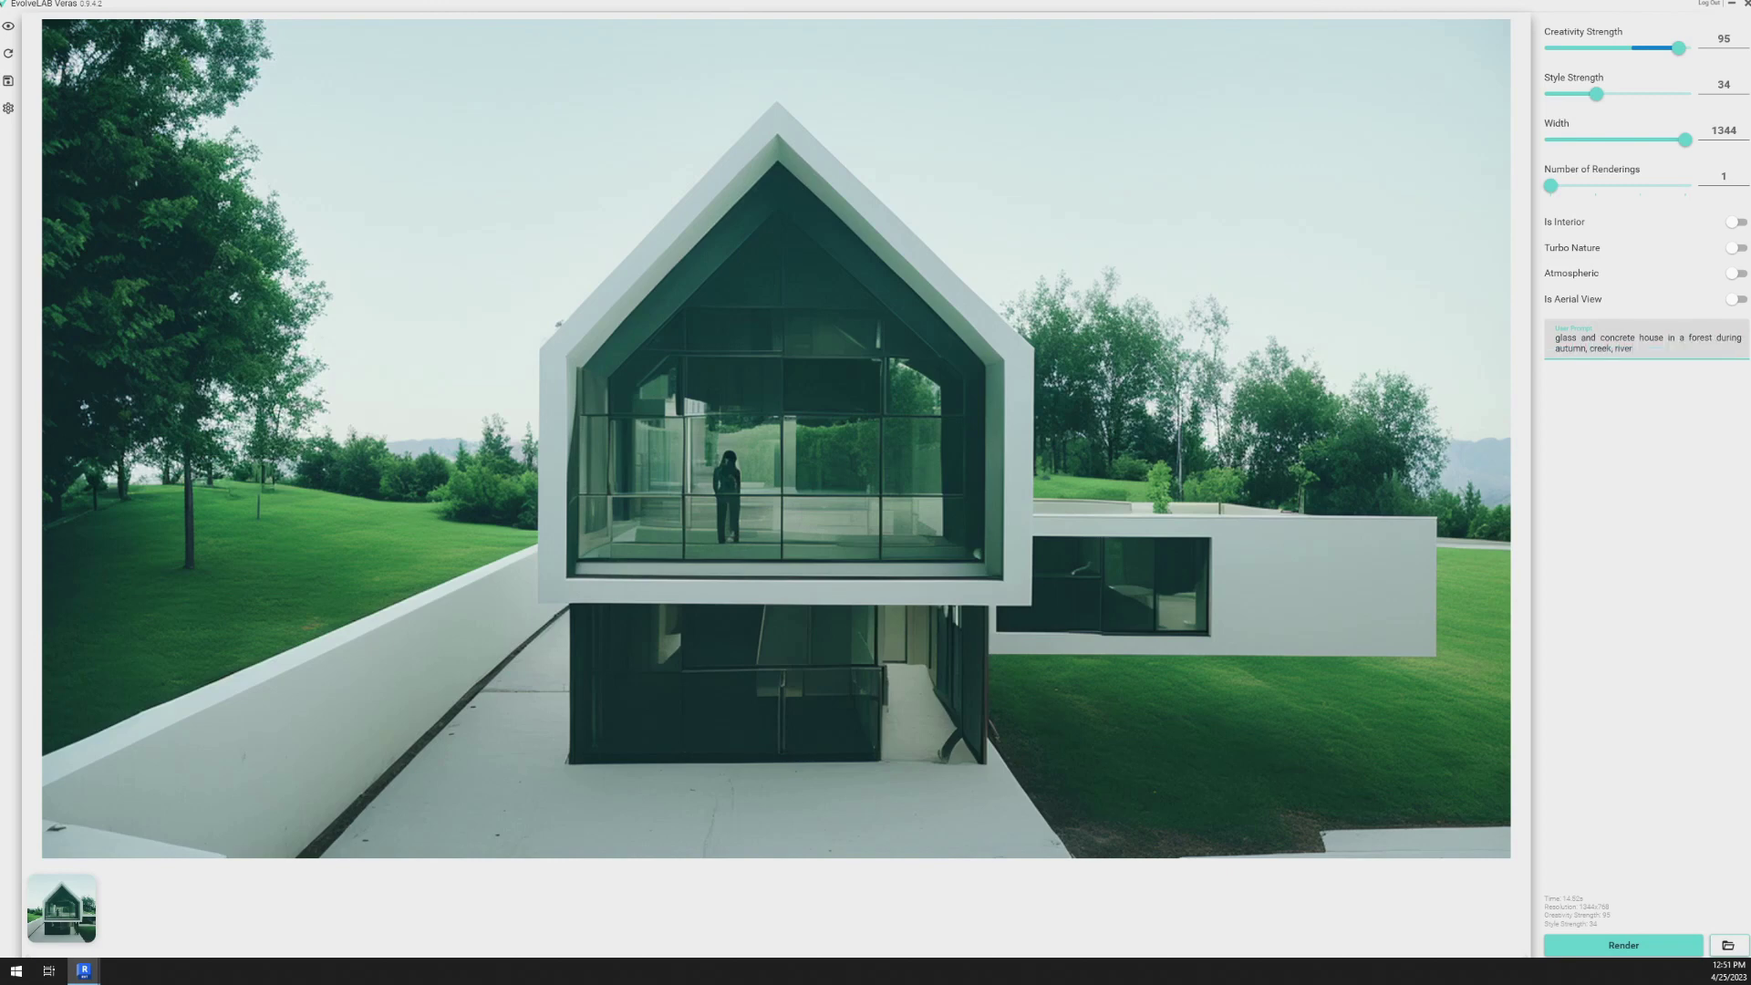
left_click_drag(1678, 47, 1731, 63)
left_click(1552, 939)
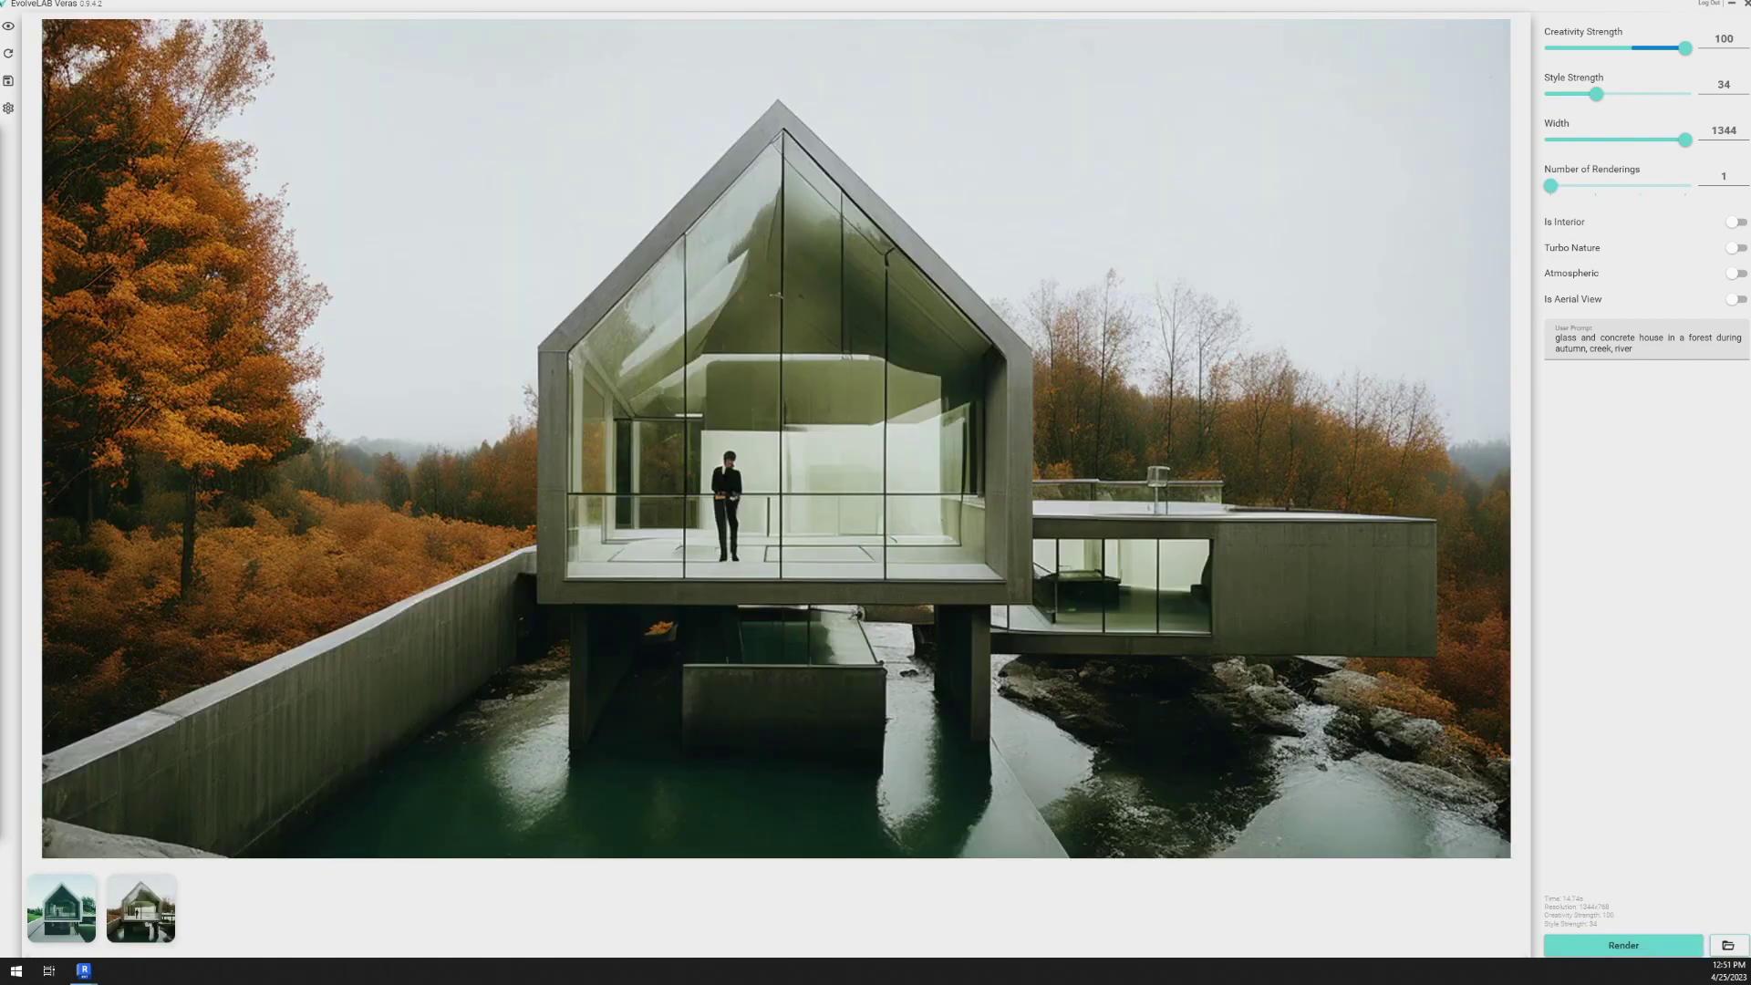
left_click(1574, 947)
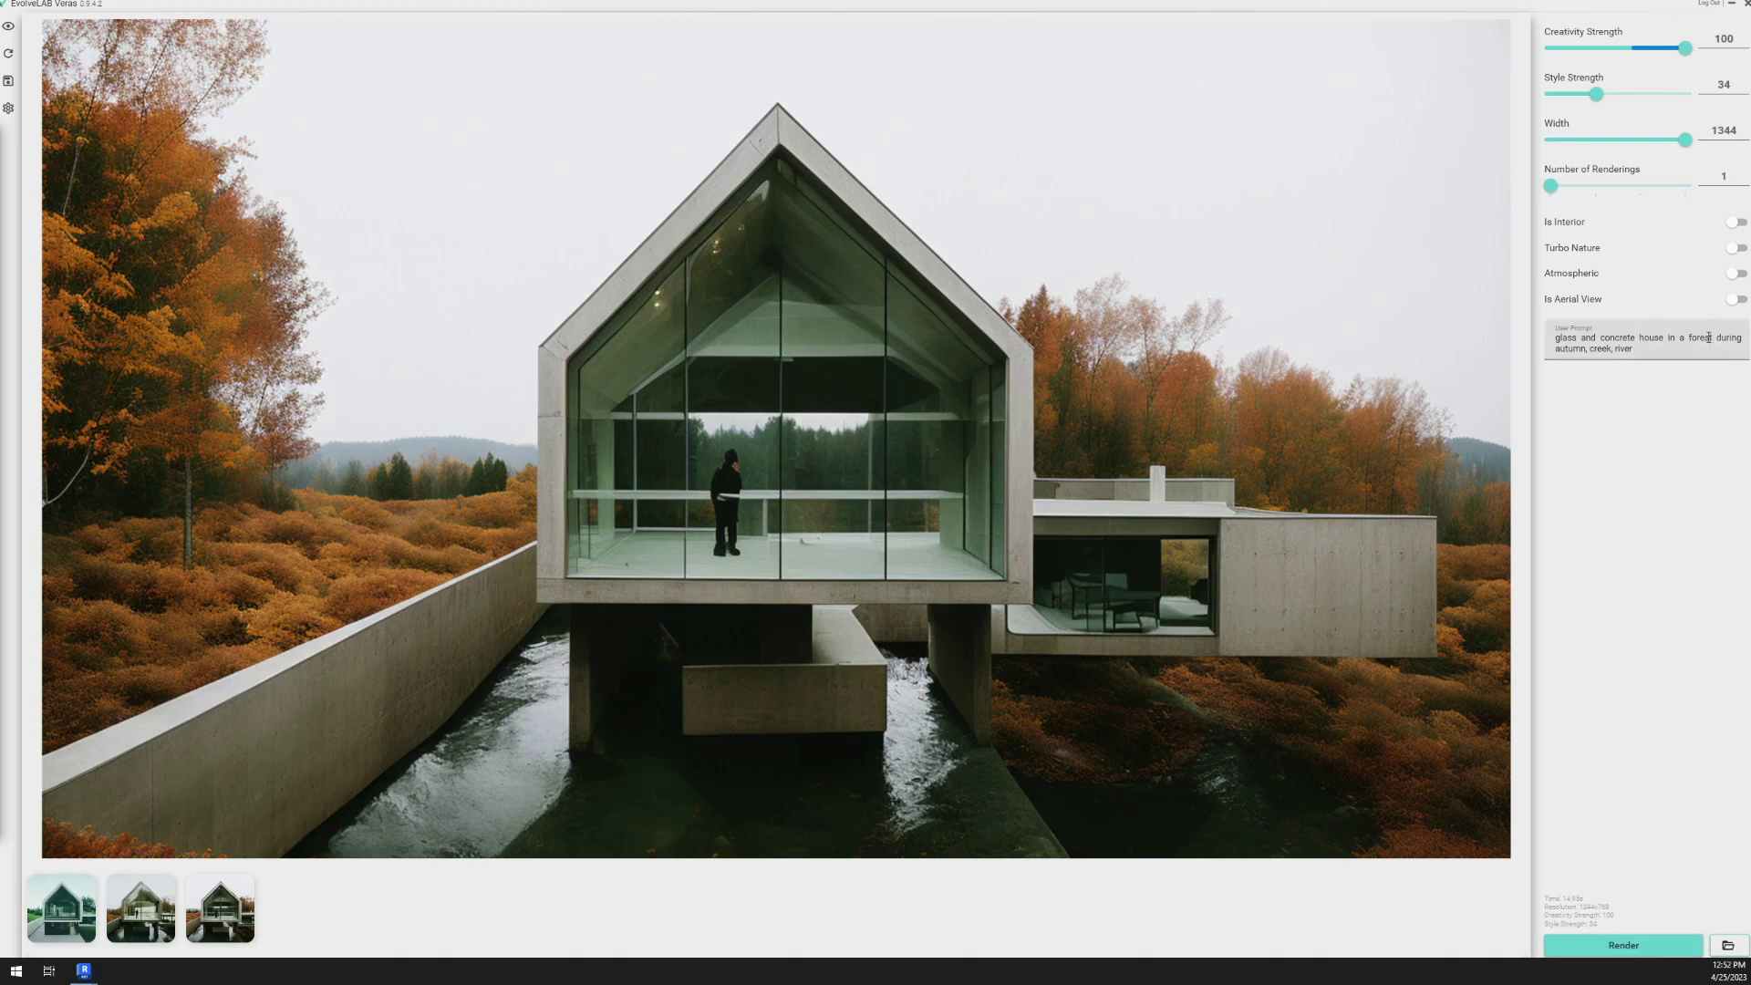
Remove 'creek, river' from the prompt and render two autumn forest variations
left_click_drag(1634, 350, 1592, 349)
key("BackSpace")
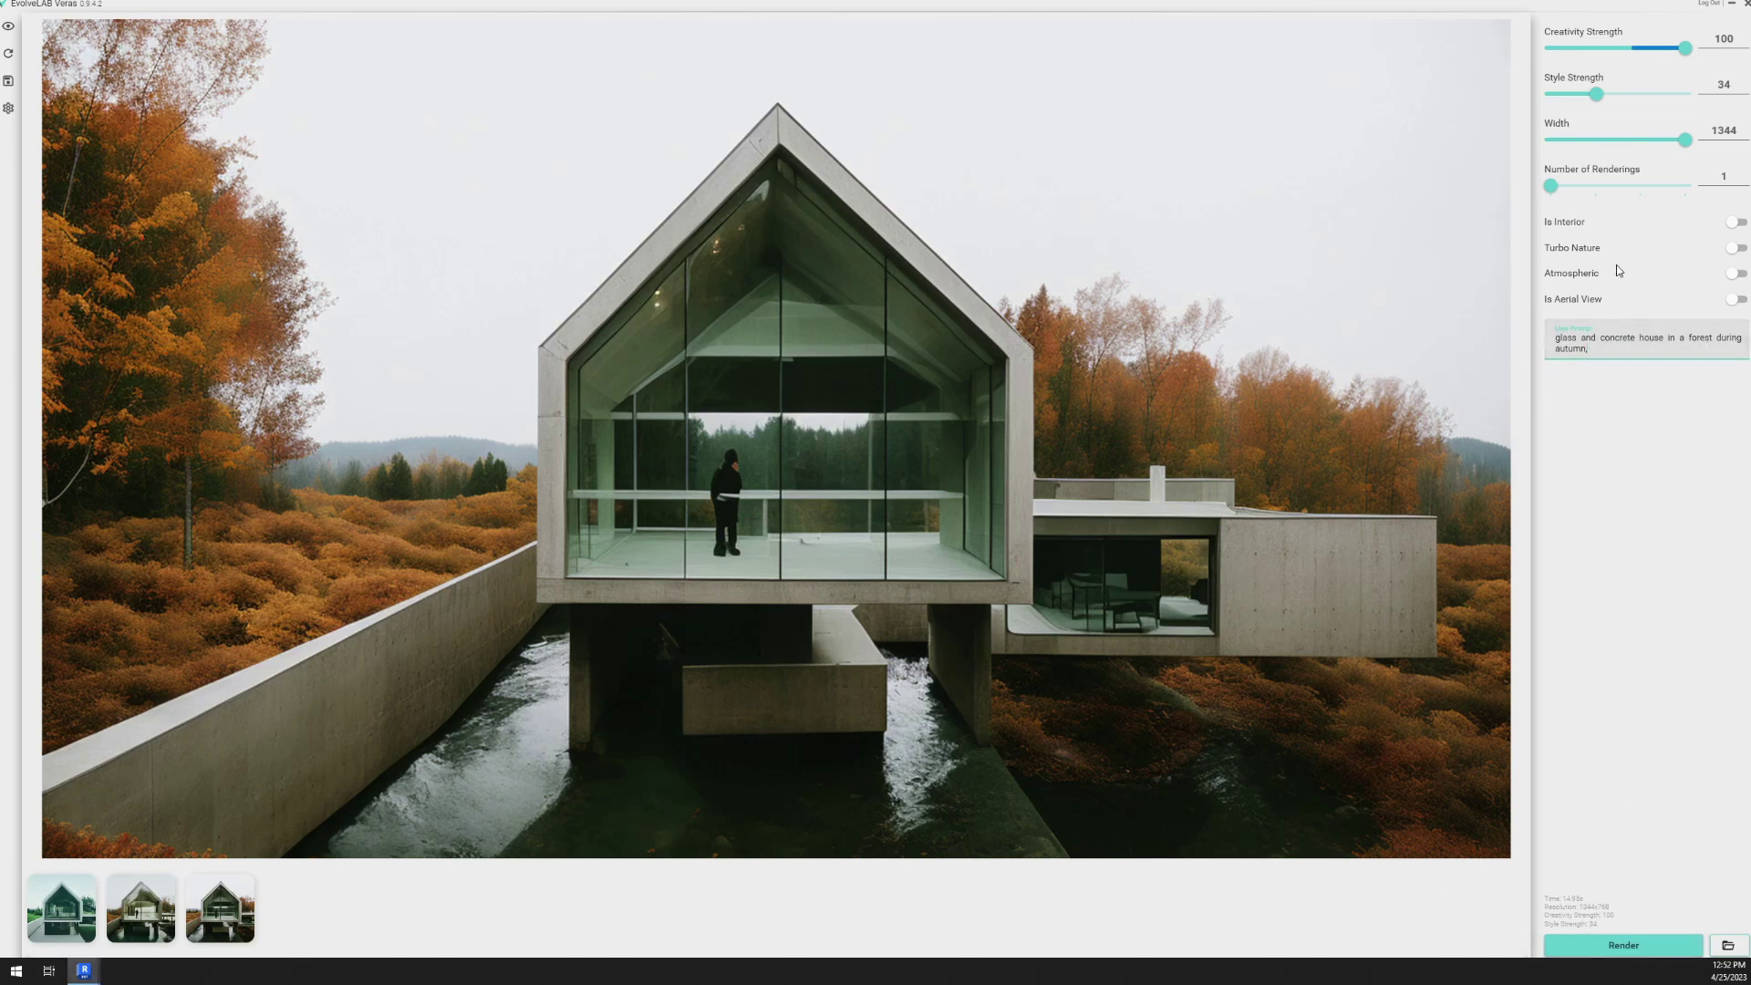
left_click(1612, 948)
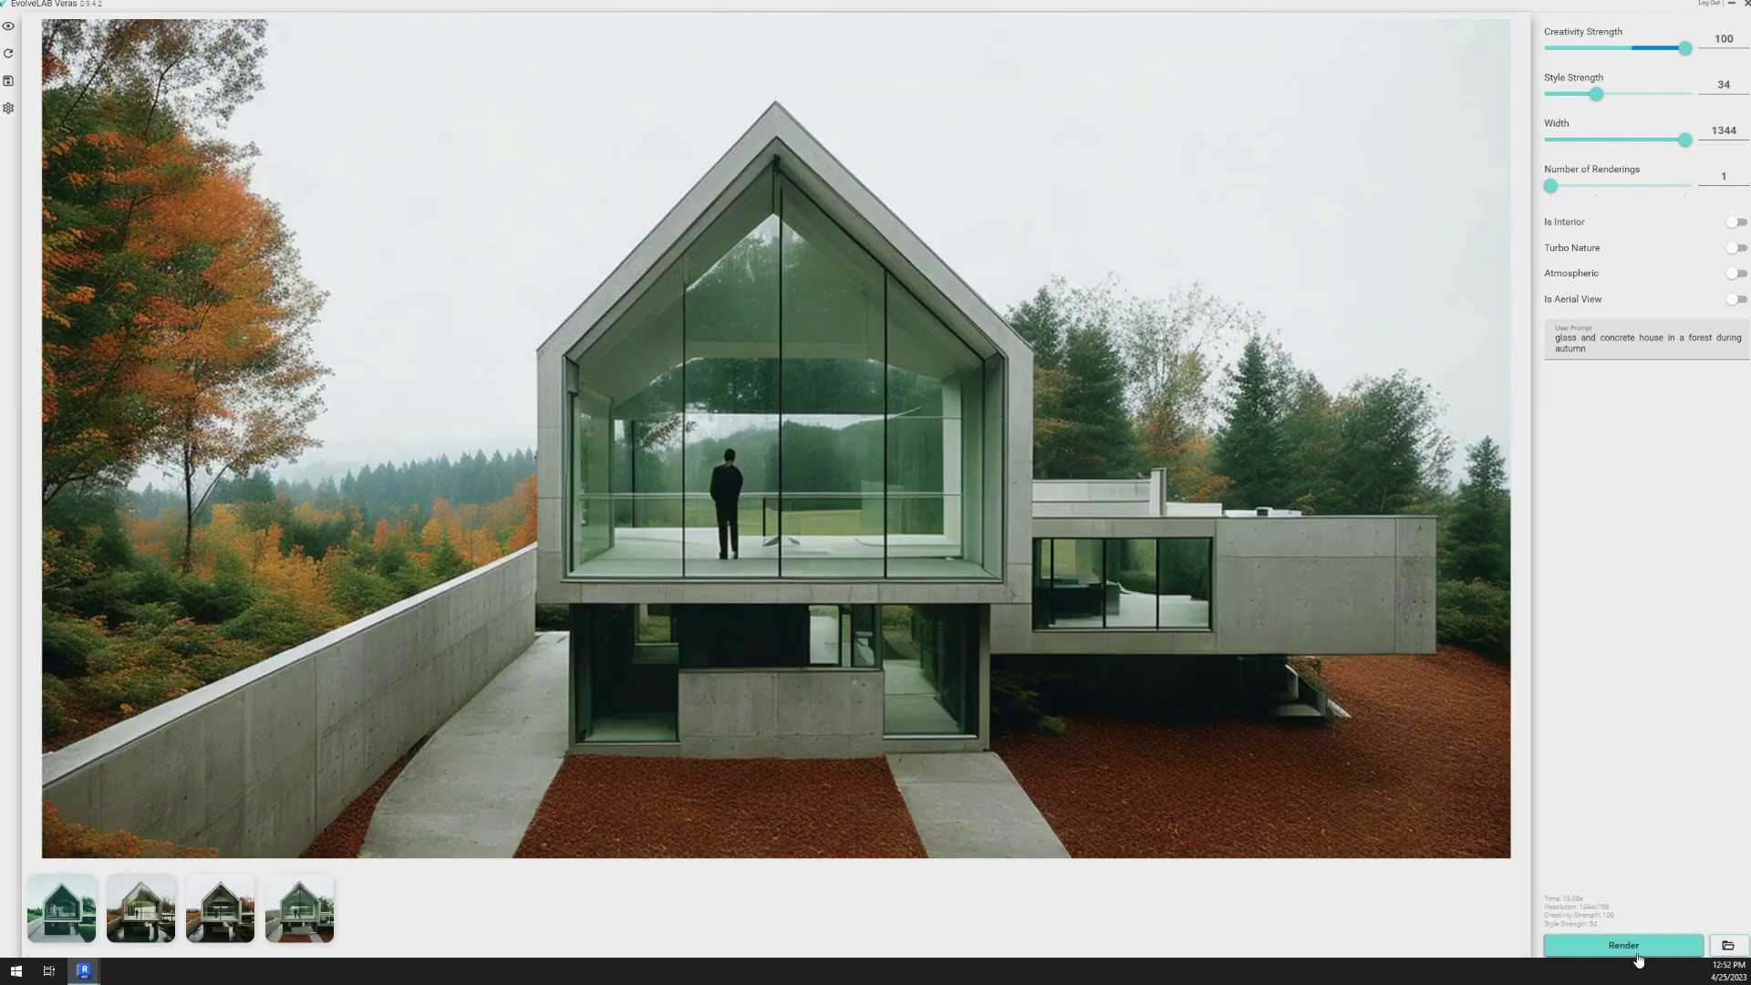
left_click(1638, 954)
Turn on Atmospheric, toggle Turbo Nature, and render misty atmospheric variations
left_click(1737, 273)
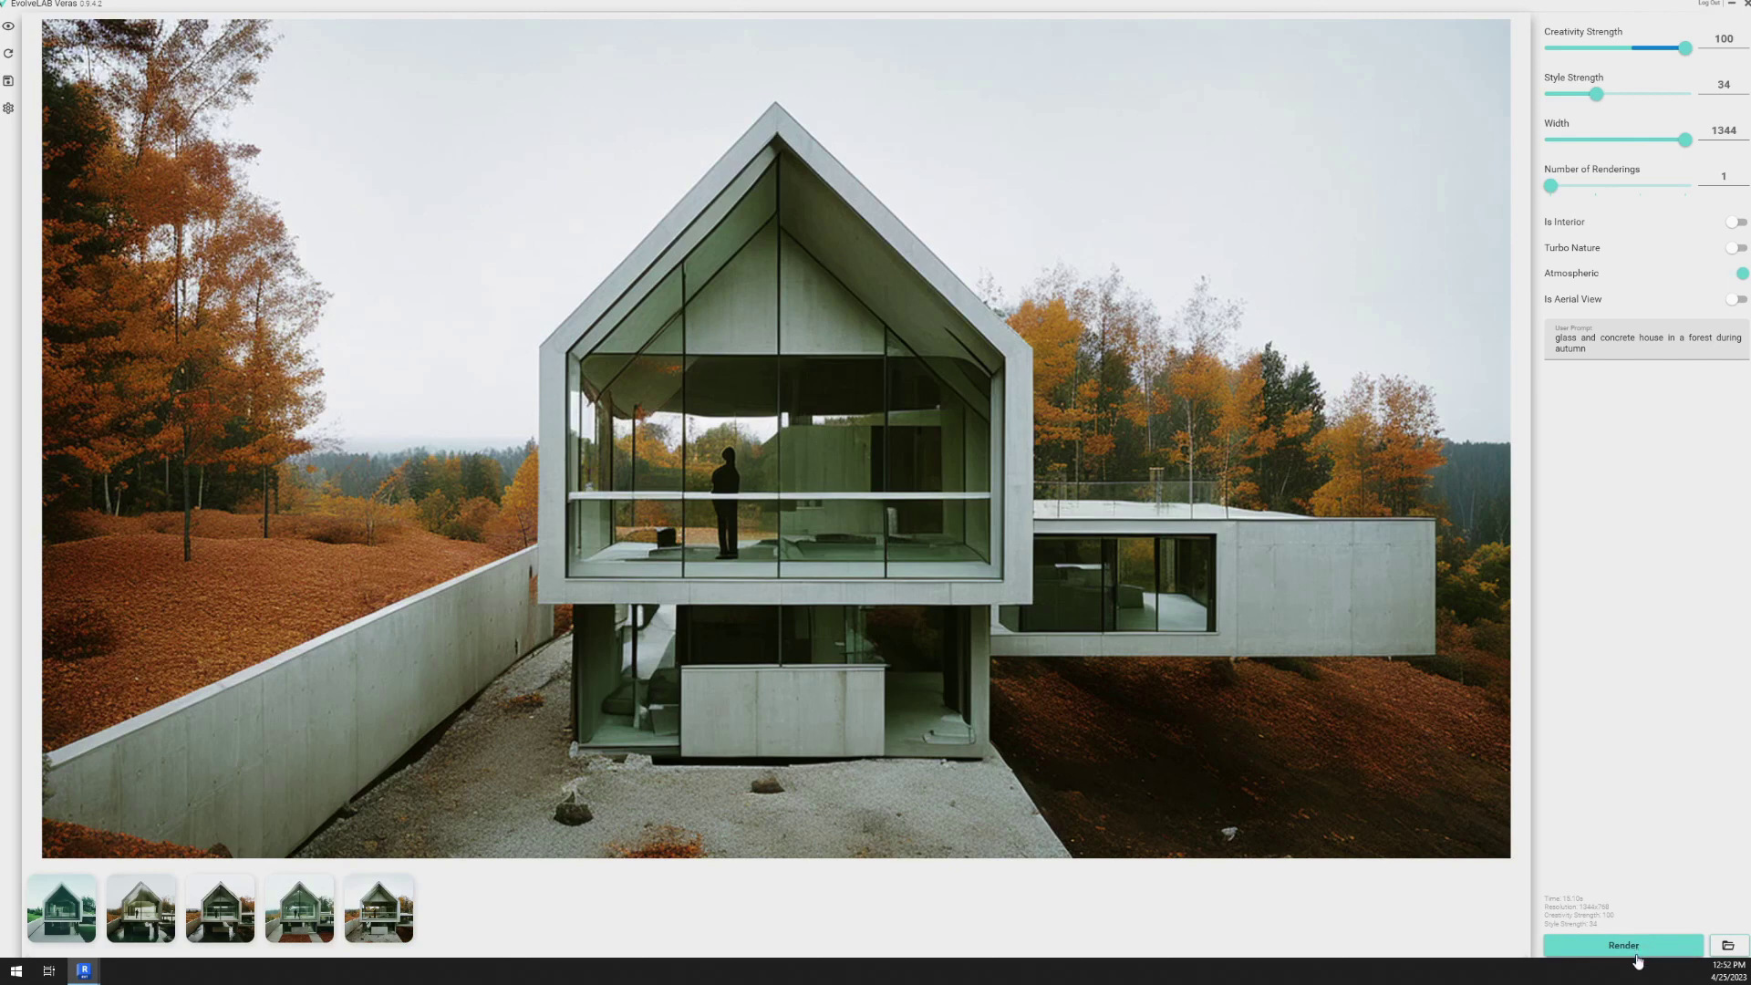
left_click(1638, 954)
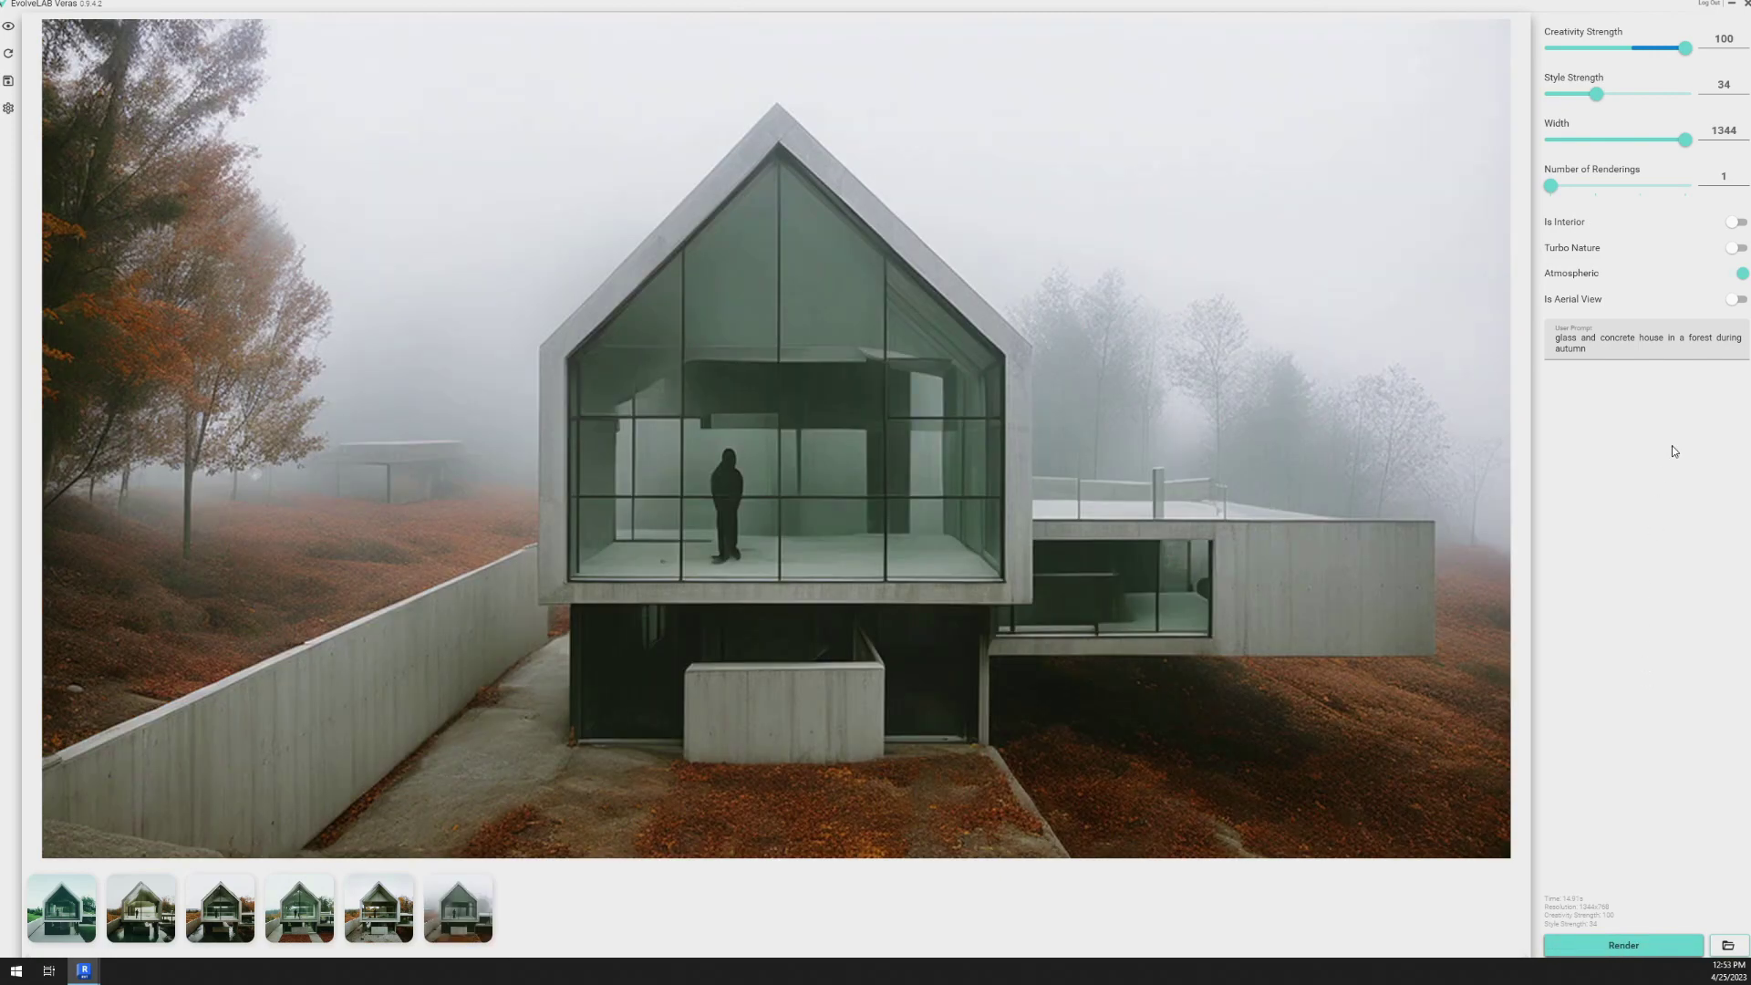
left_click(1733, 248)
left_click(1615, 949)
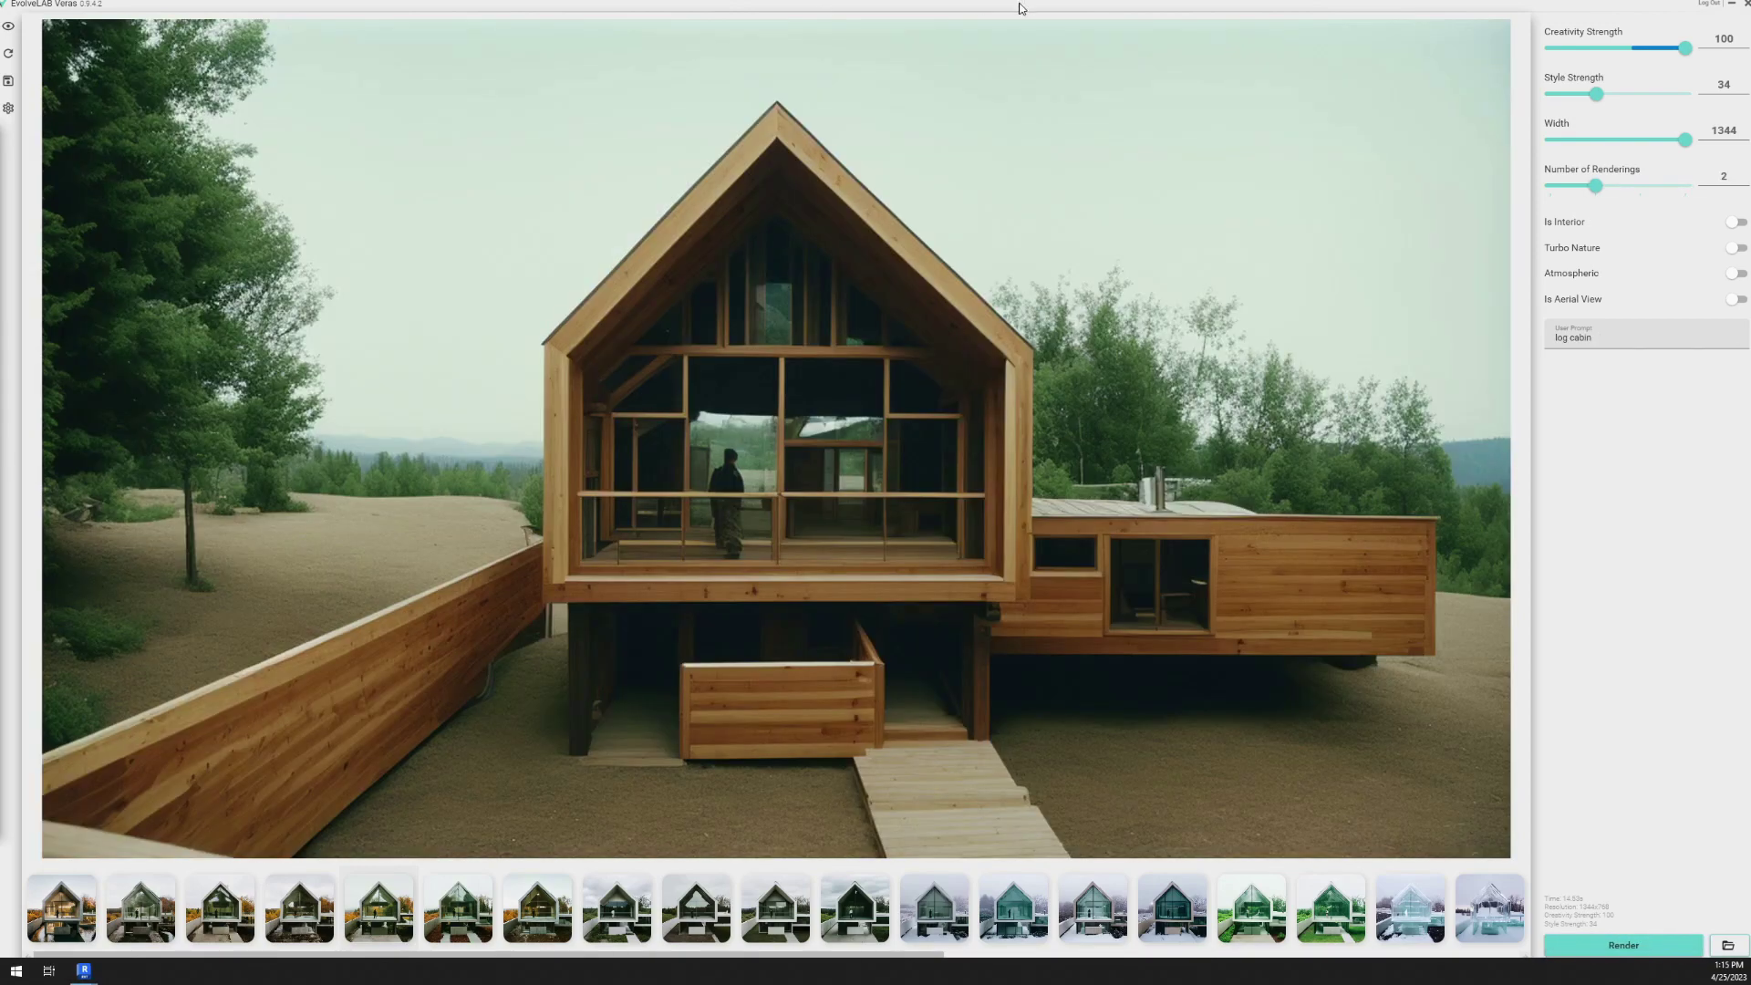
Open the Level 1 floor plan from the Project Browser, then close the Veras window
left_click_drag(943, 6, 1223, 245)
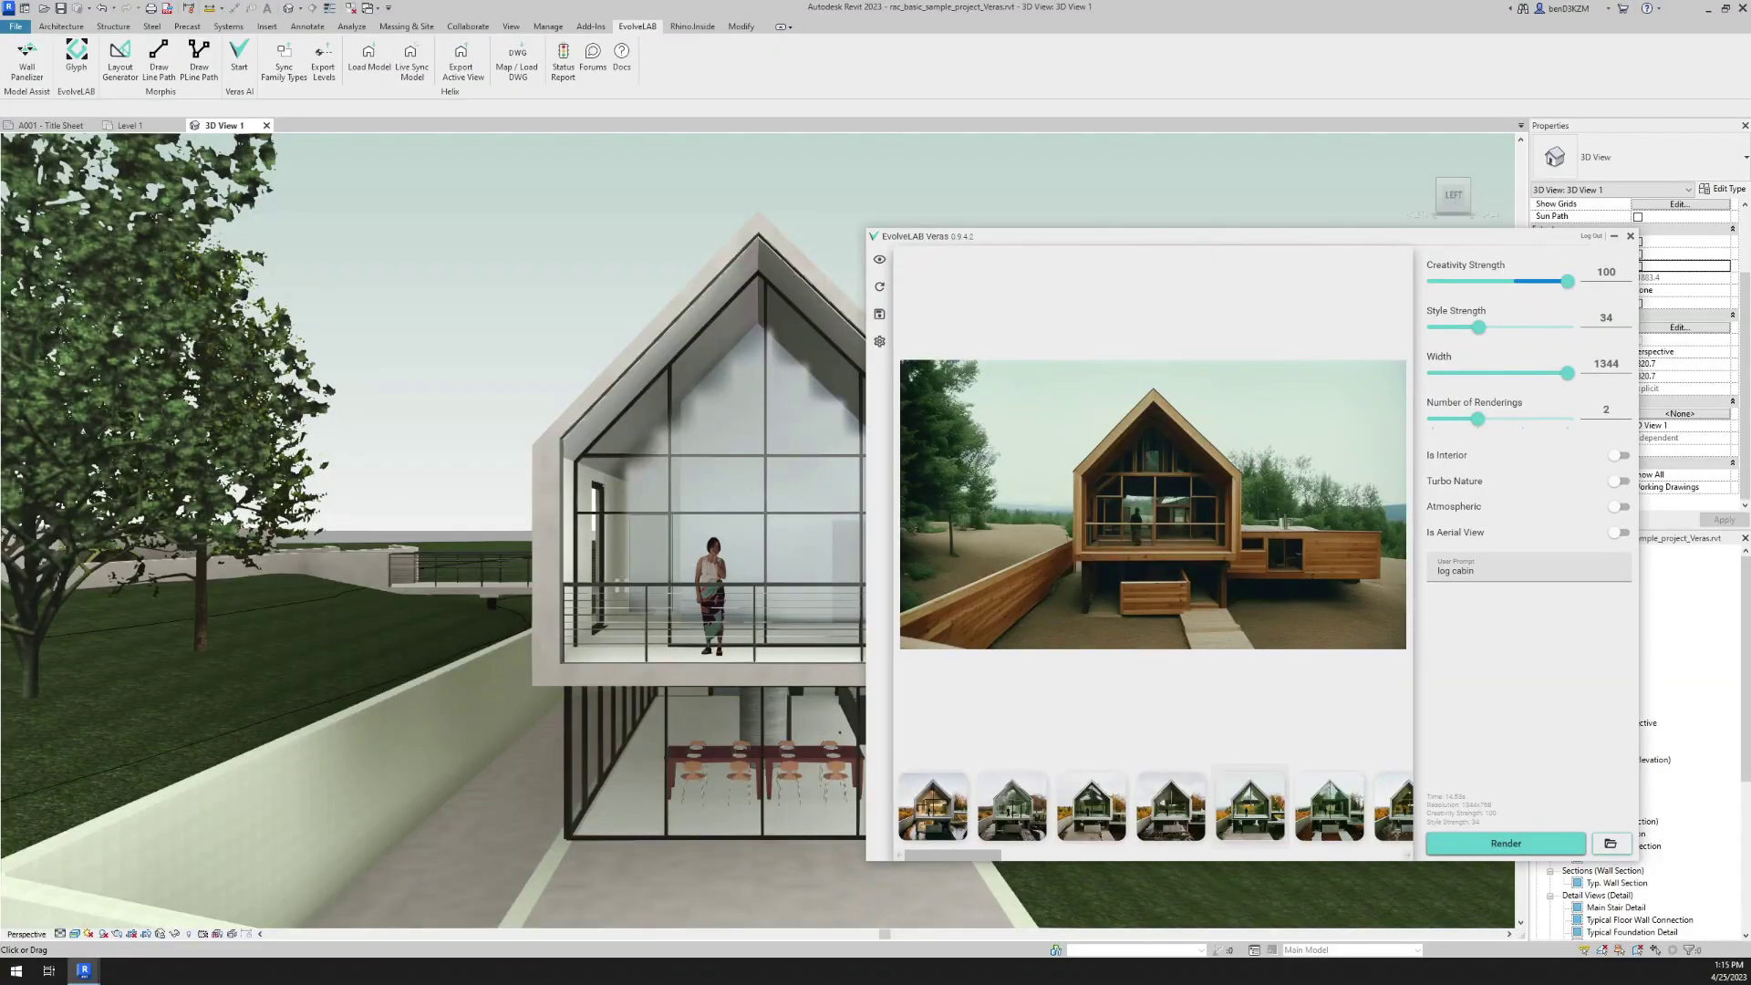
left_click_drag(1192, 238, 813, 234)
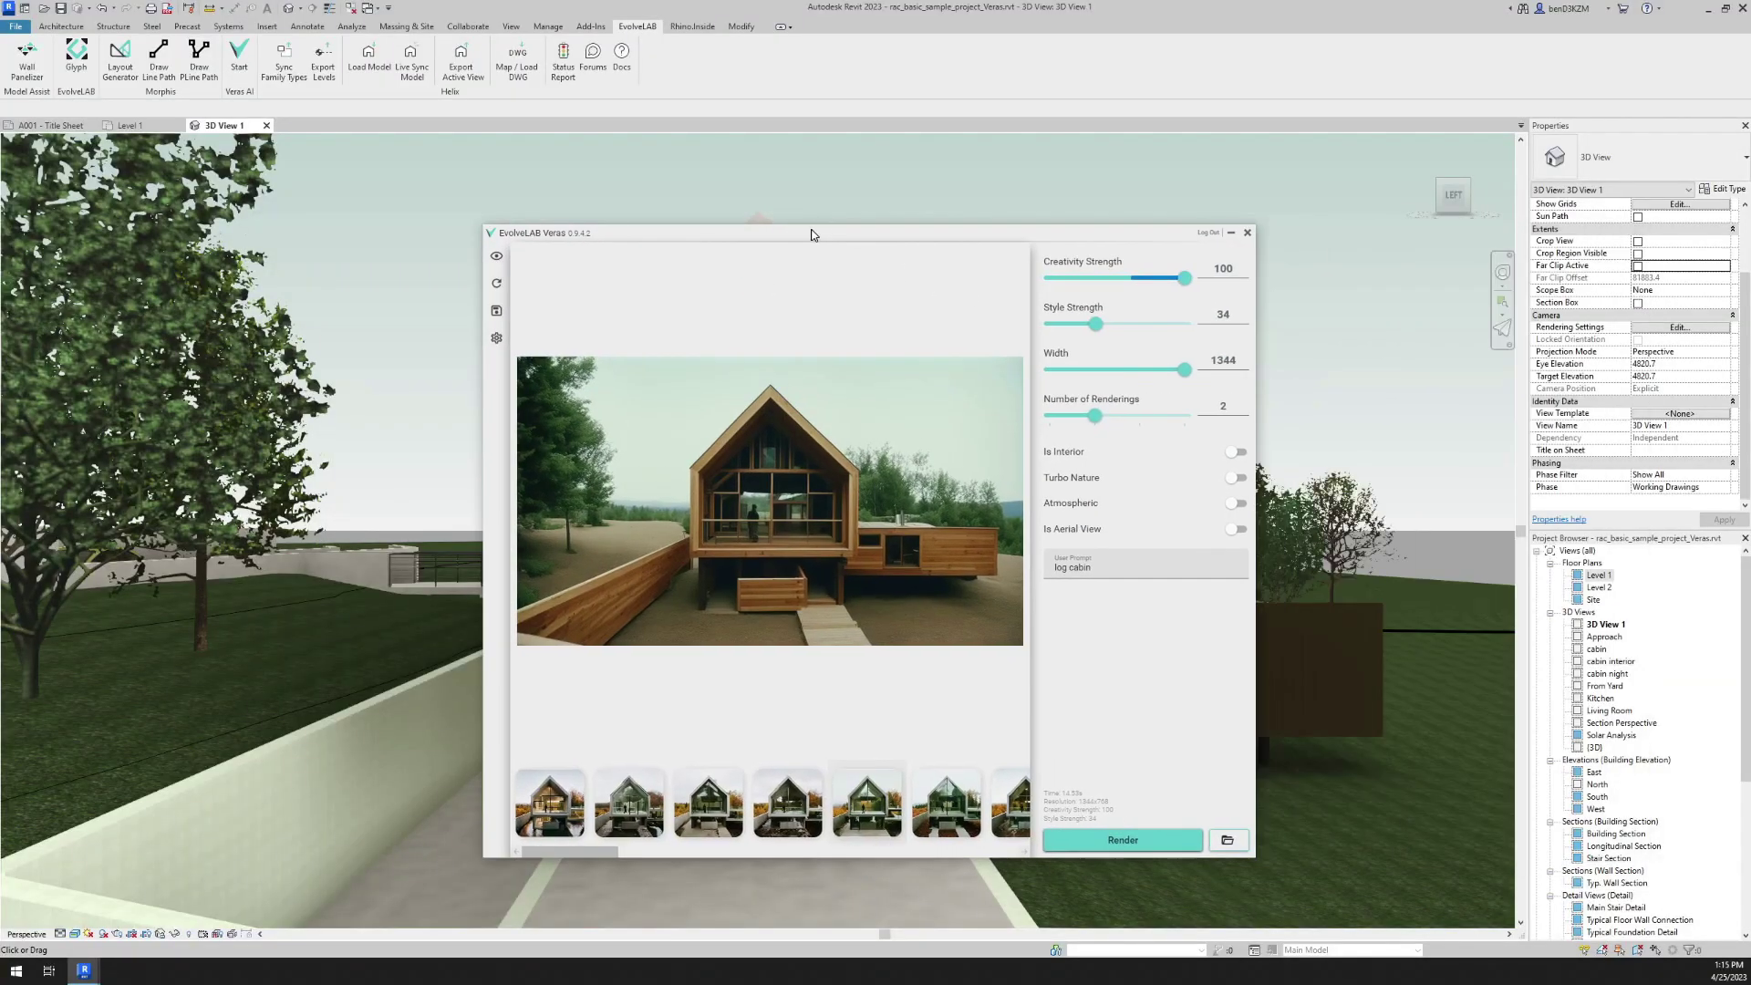
double_click(1599, 576)
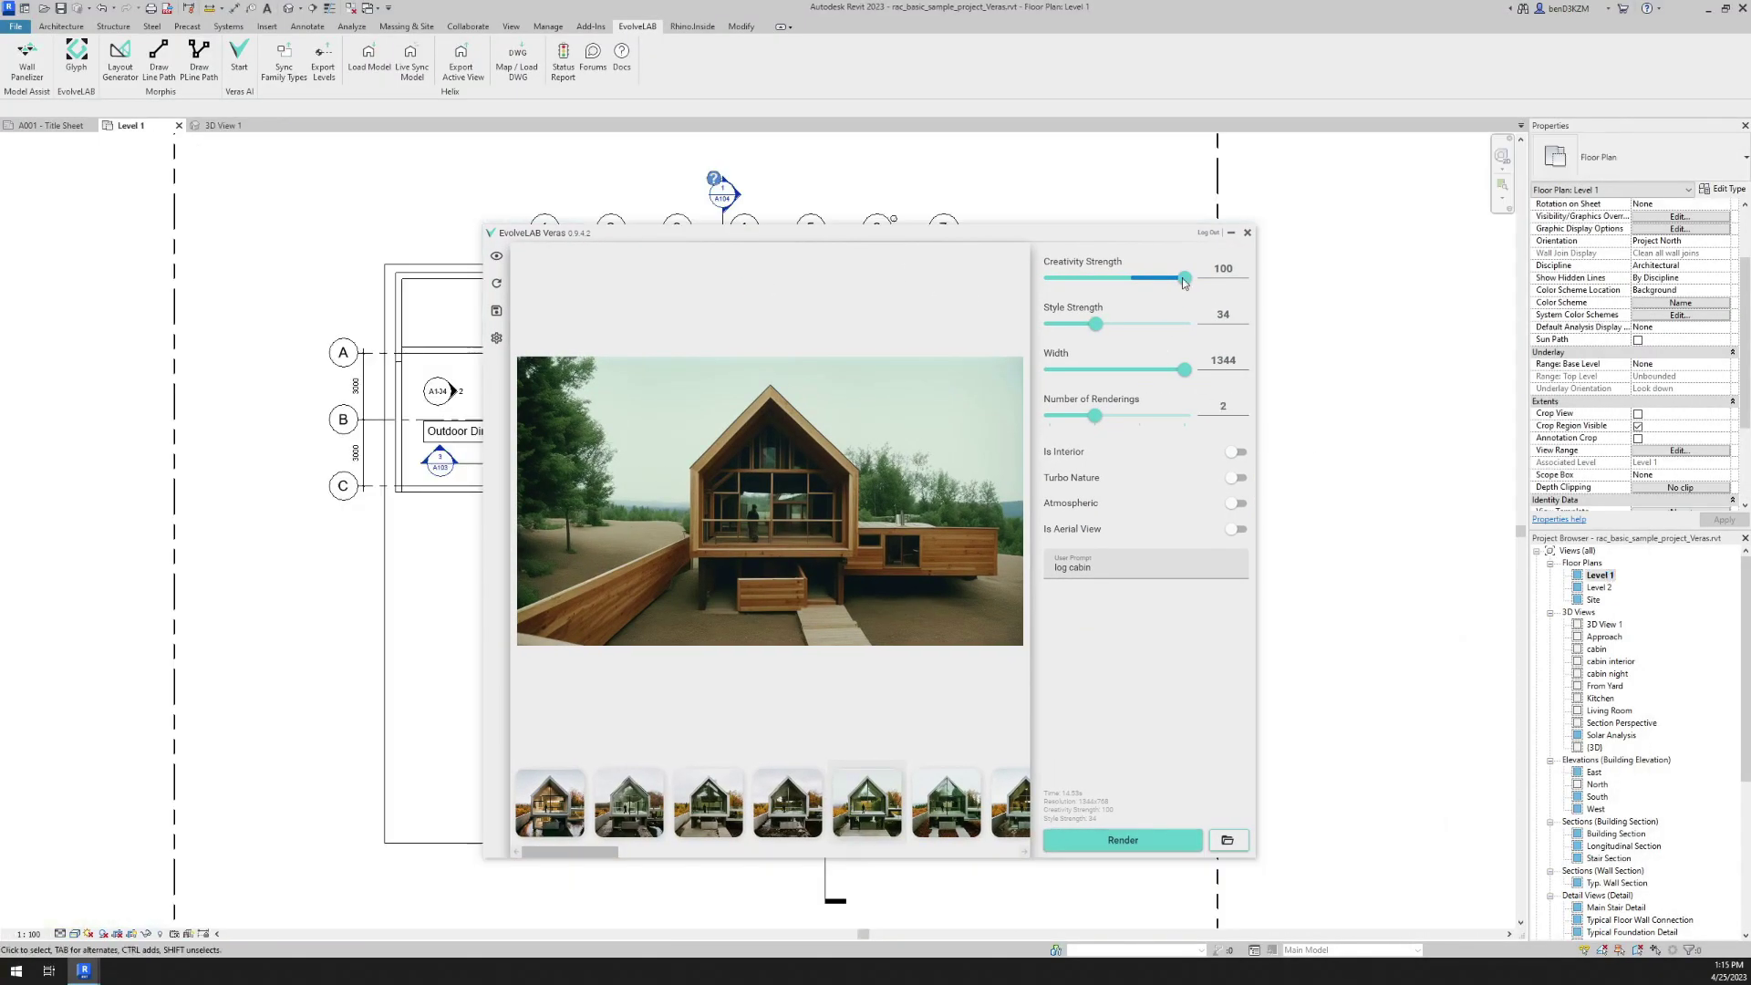
left_click(1232, 233)
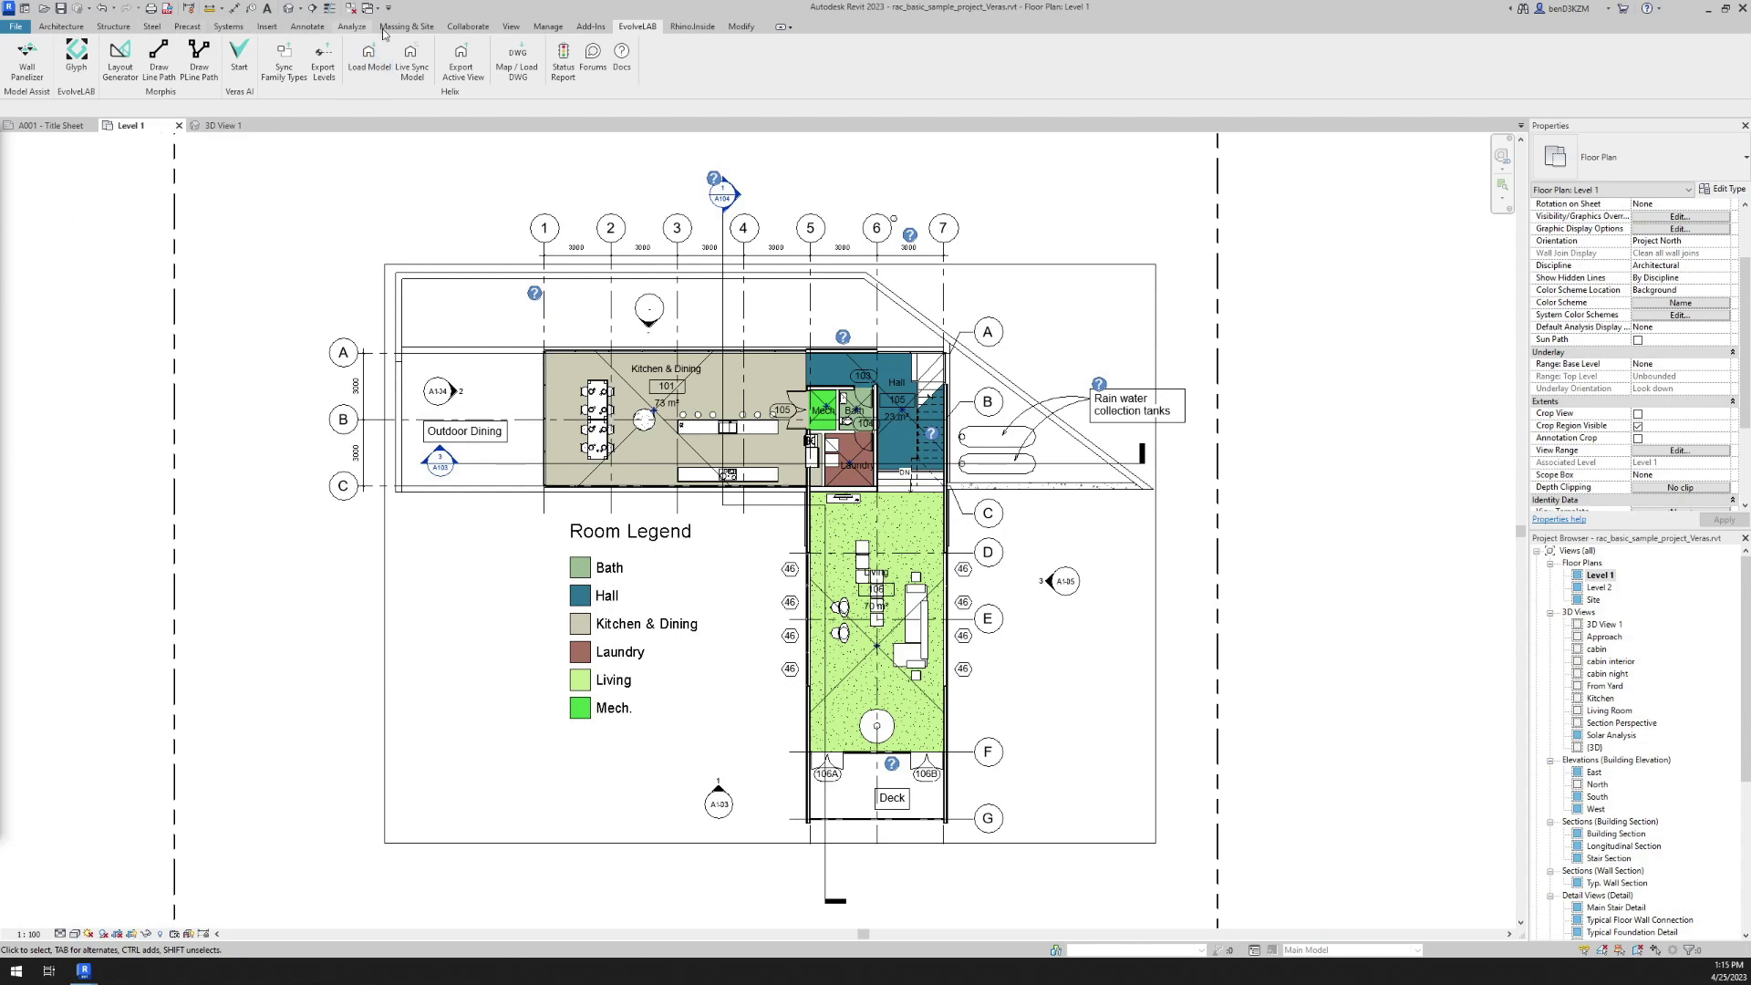
Place a perspective camera in the living room aimed at the fireplace
left_click(511, 25)
left_click(428, 73)
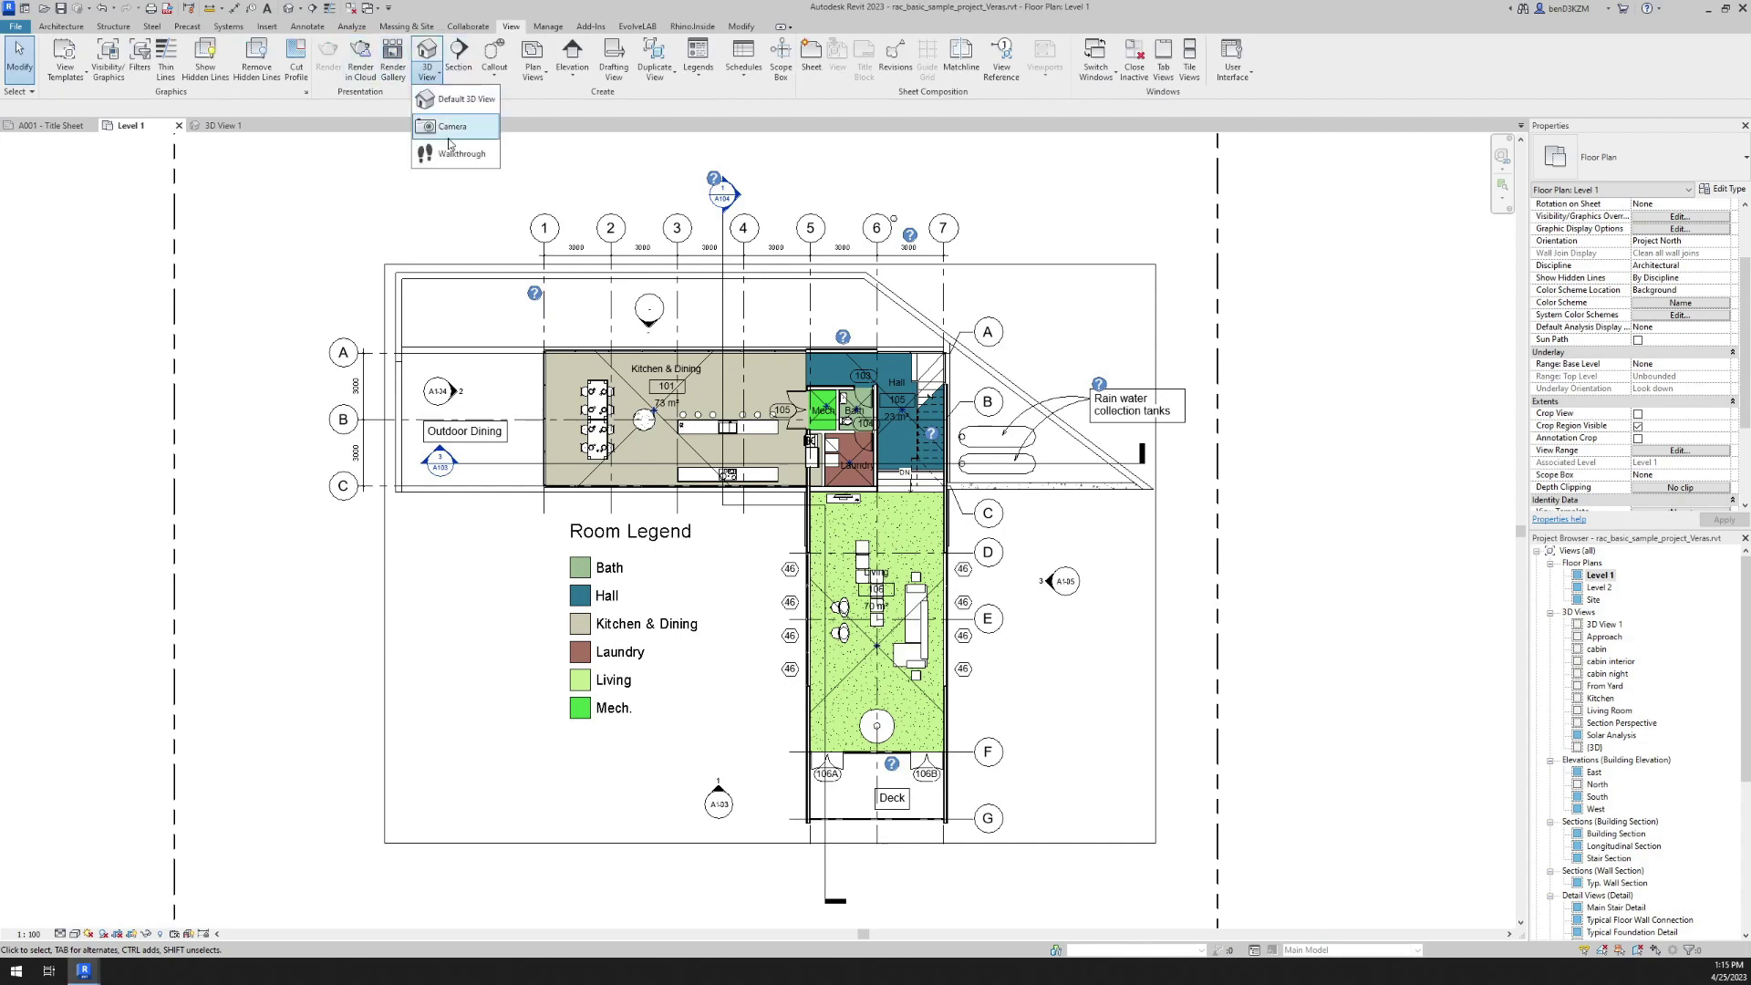
left_click(453, 128)
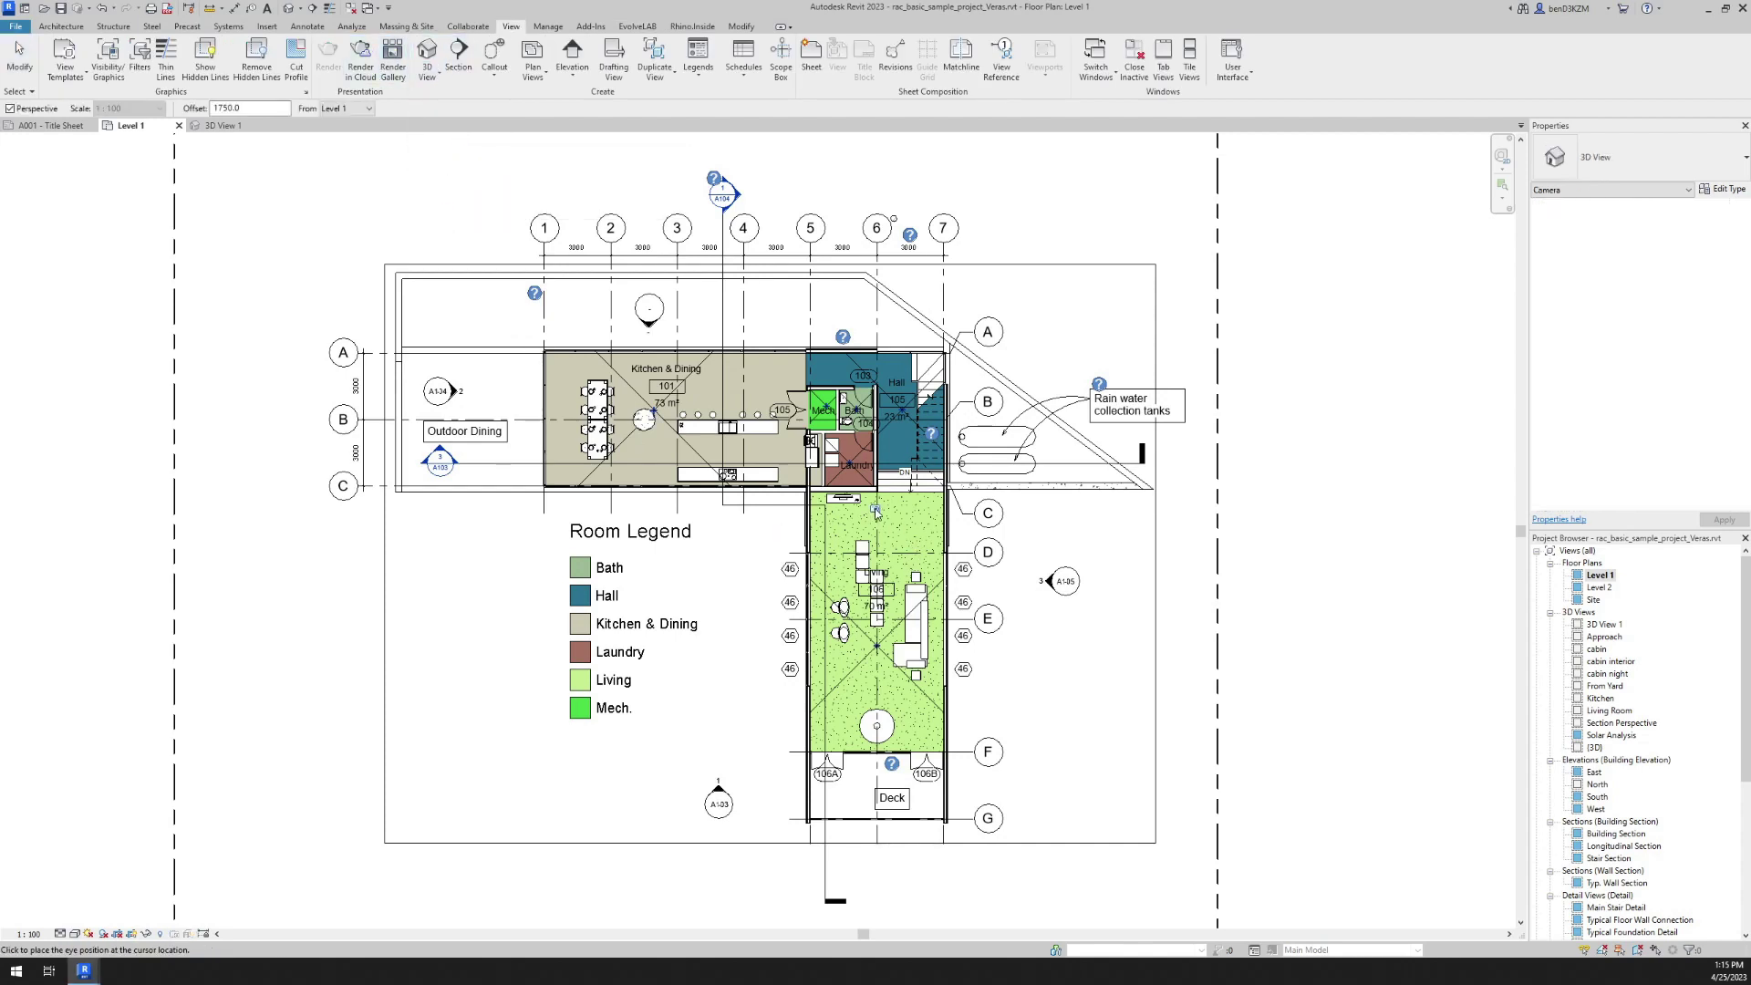
left_click(876, 507)
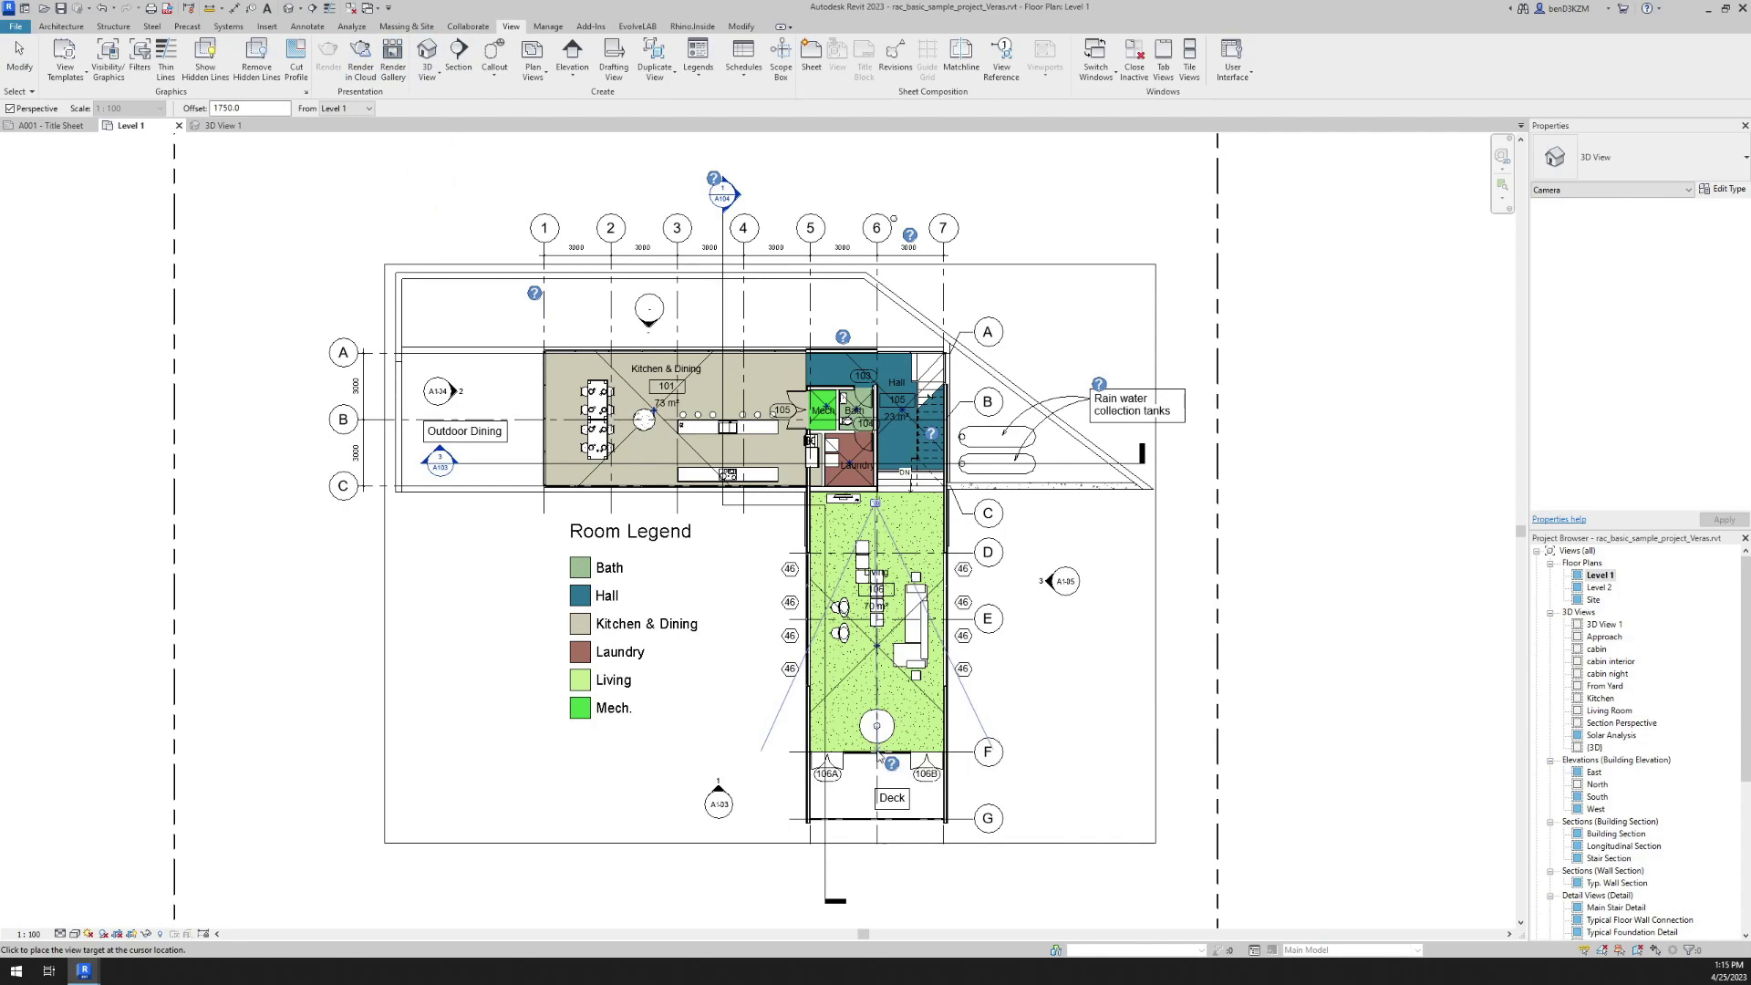
left_click(876, 886)
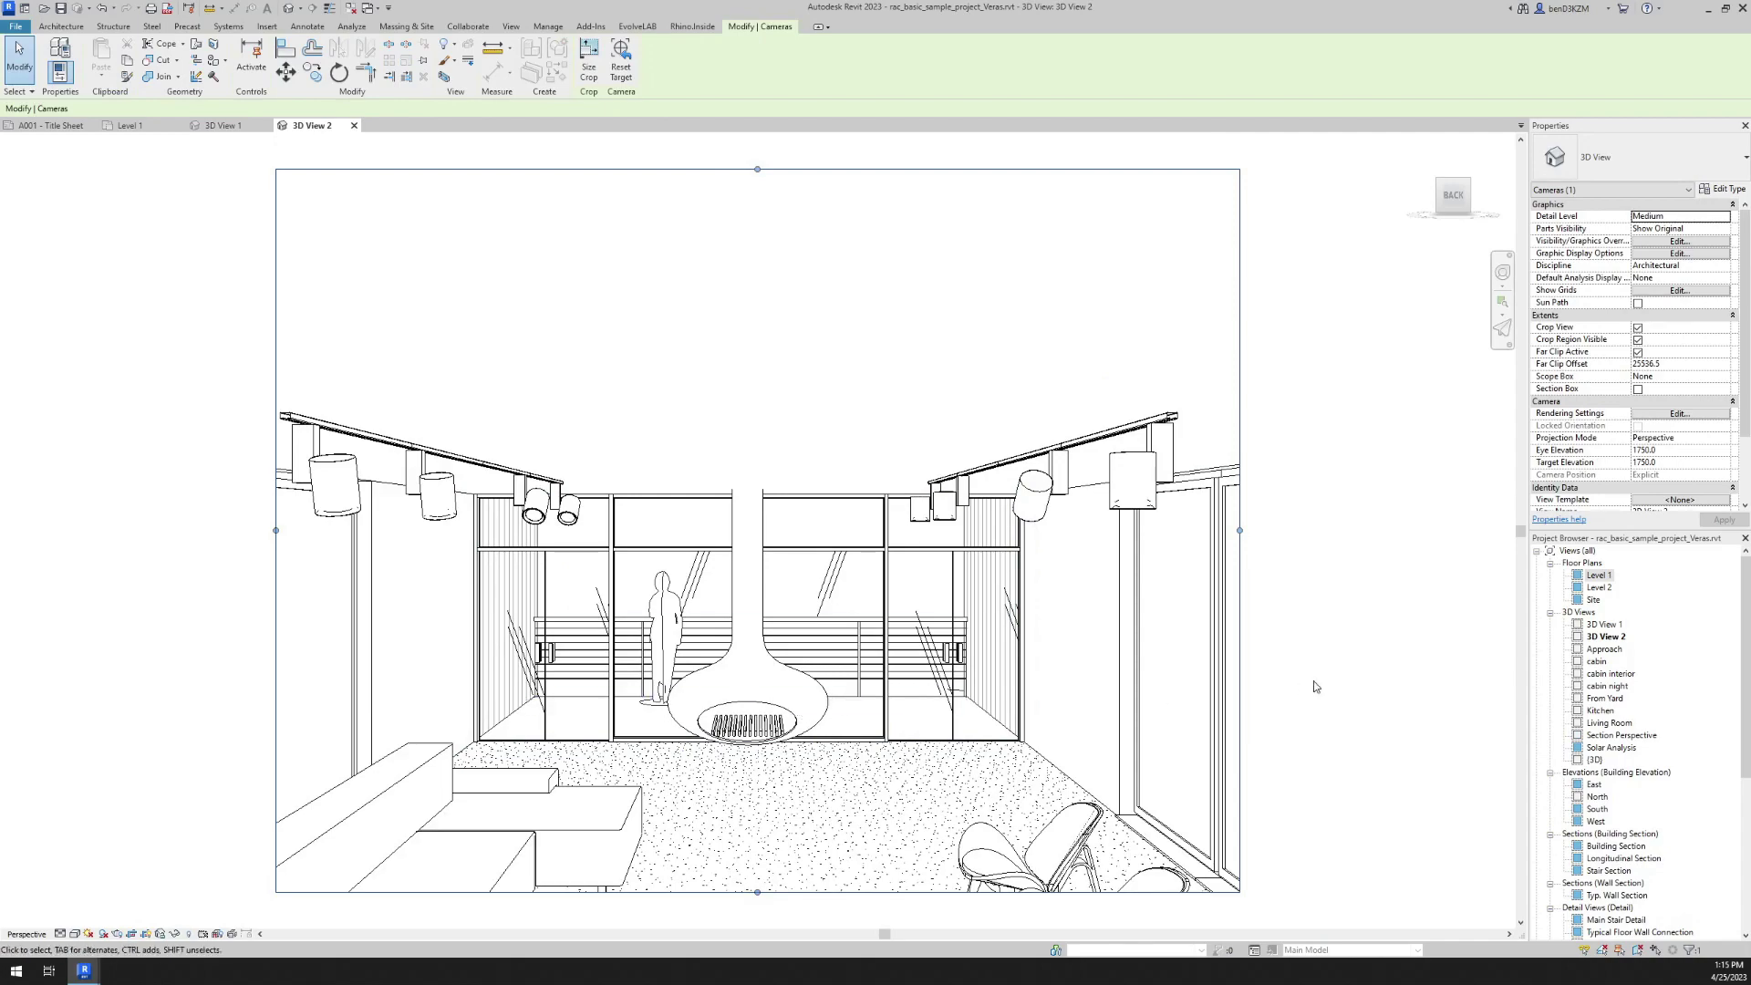
left_click(1318, 685)
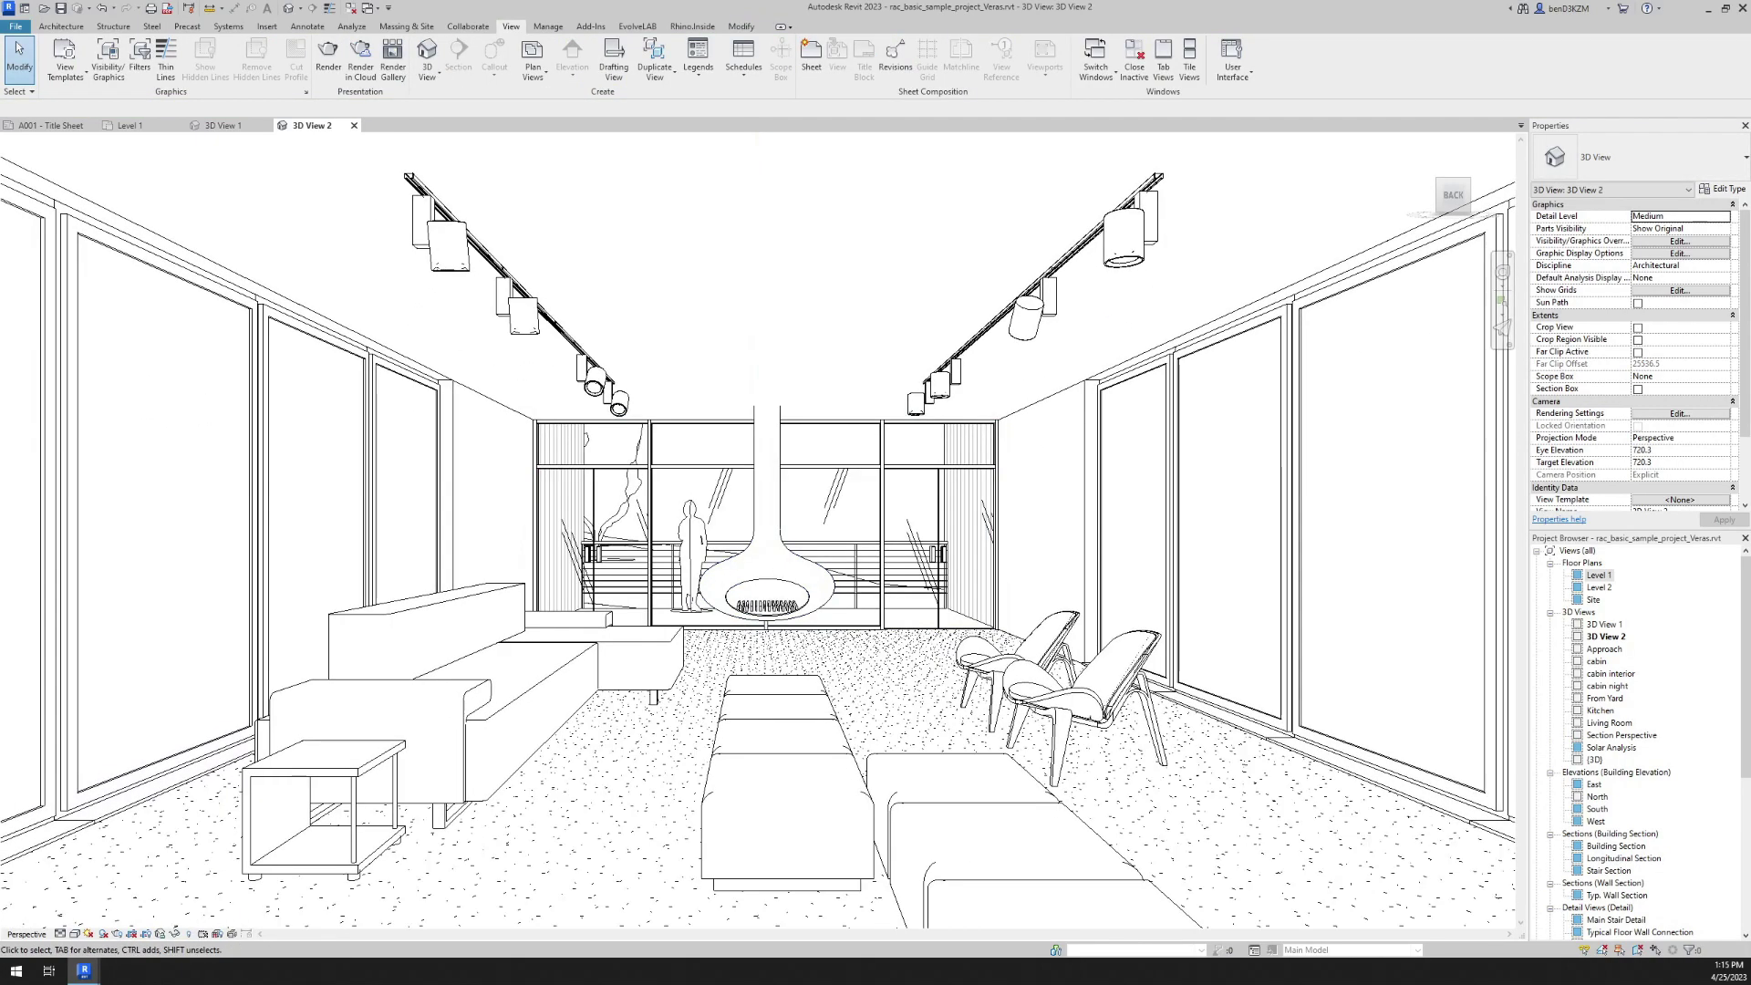
Set the new 3D View 2 to Realistic style with a chosen background
scroll(790, 666, "up", 2)
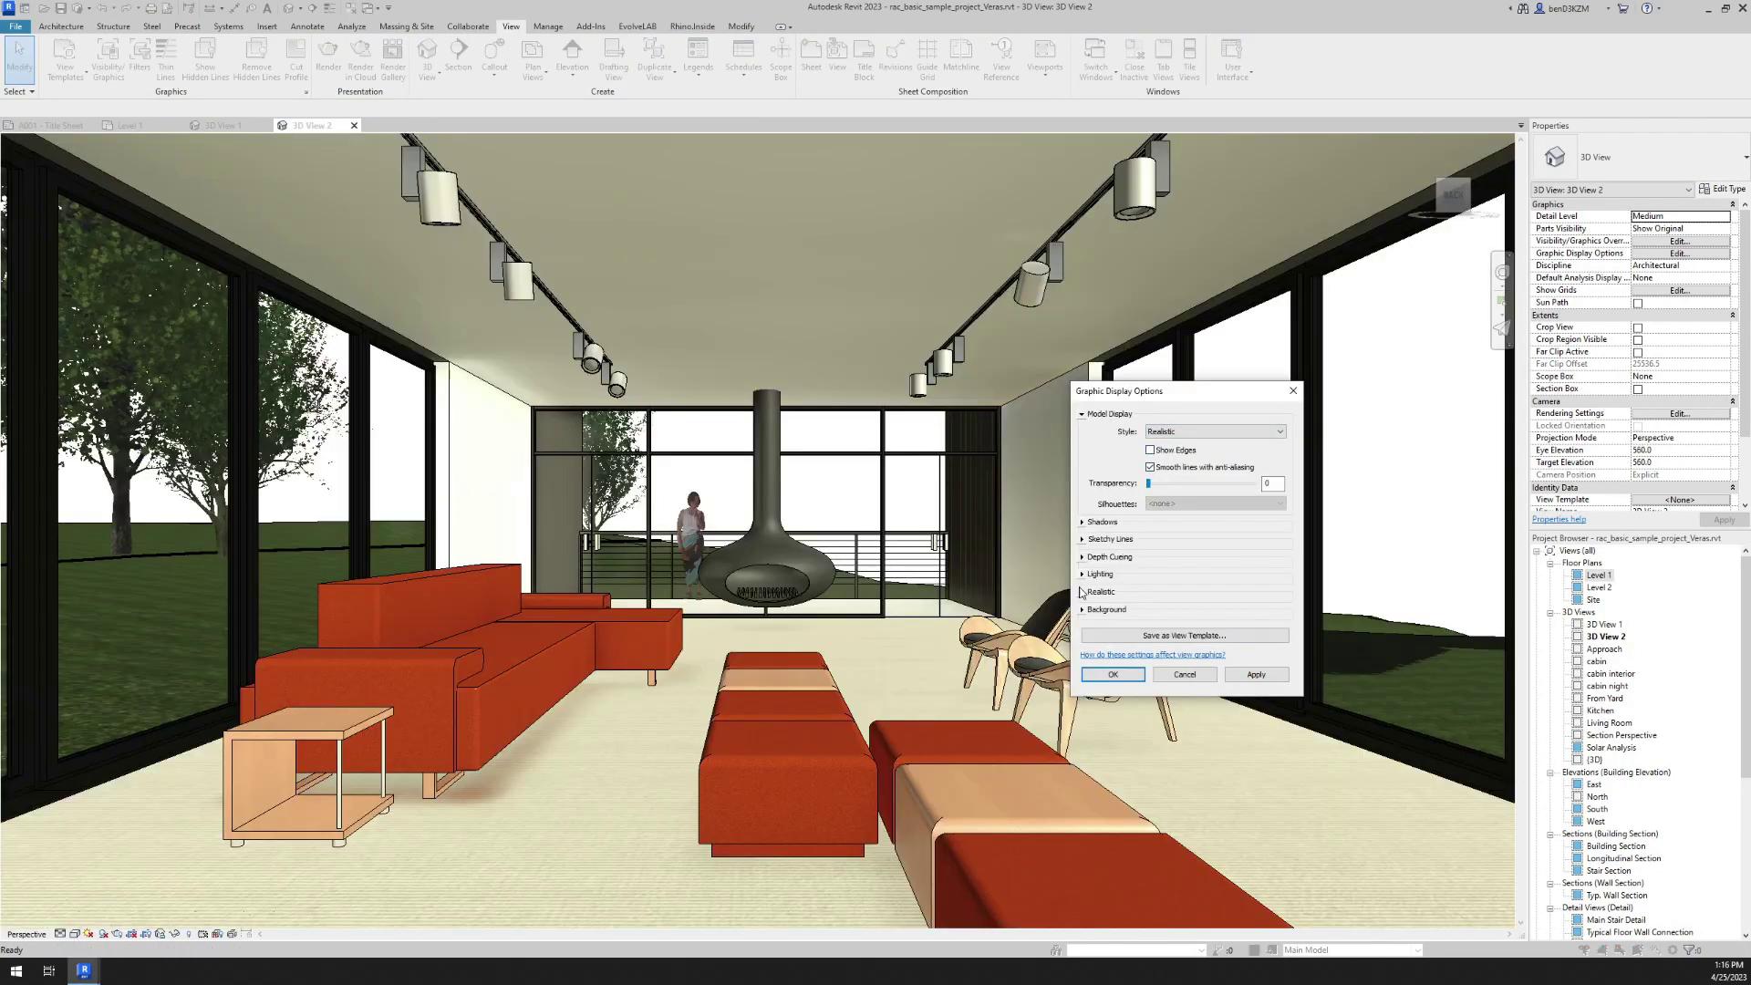
left_click(1222, 572)
left_click(1216, 590)
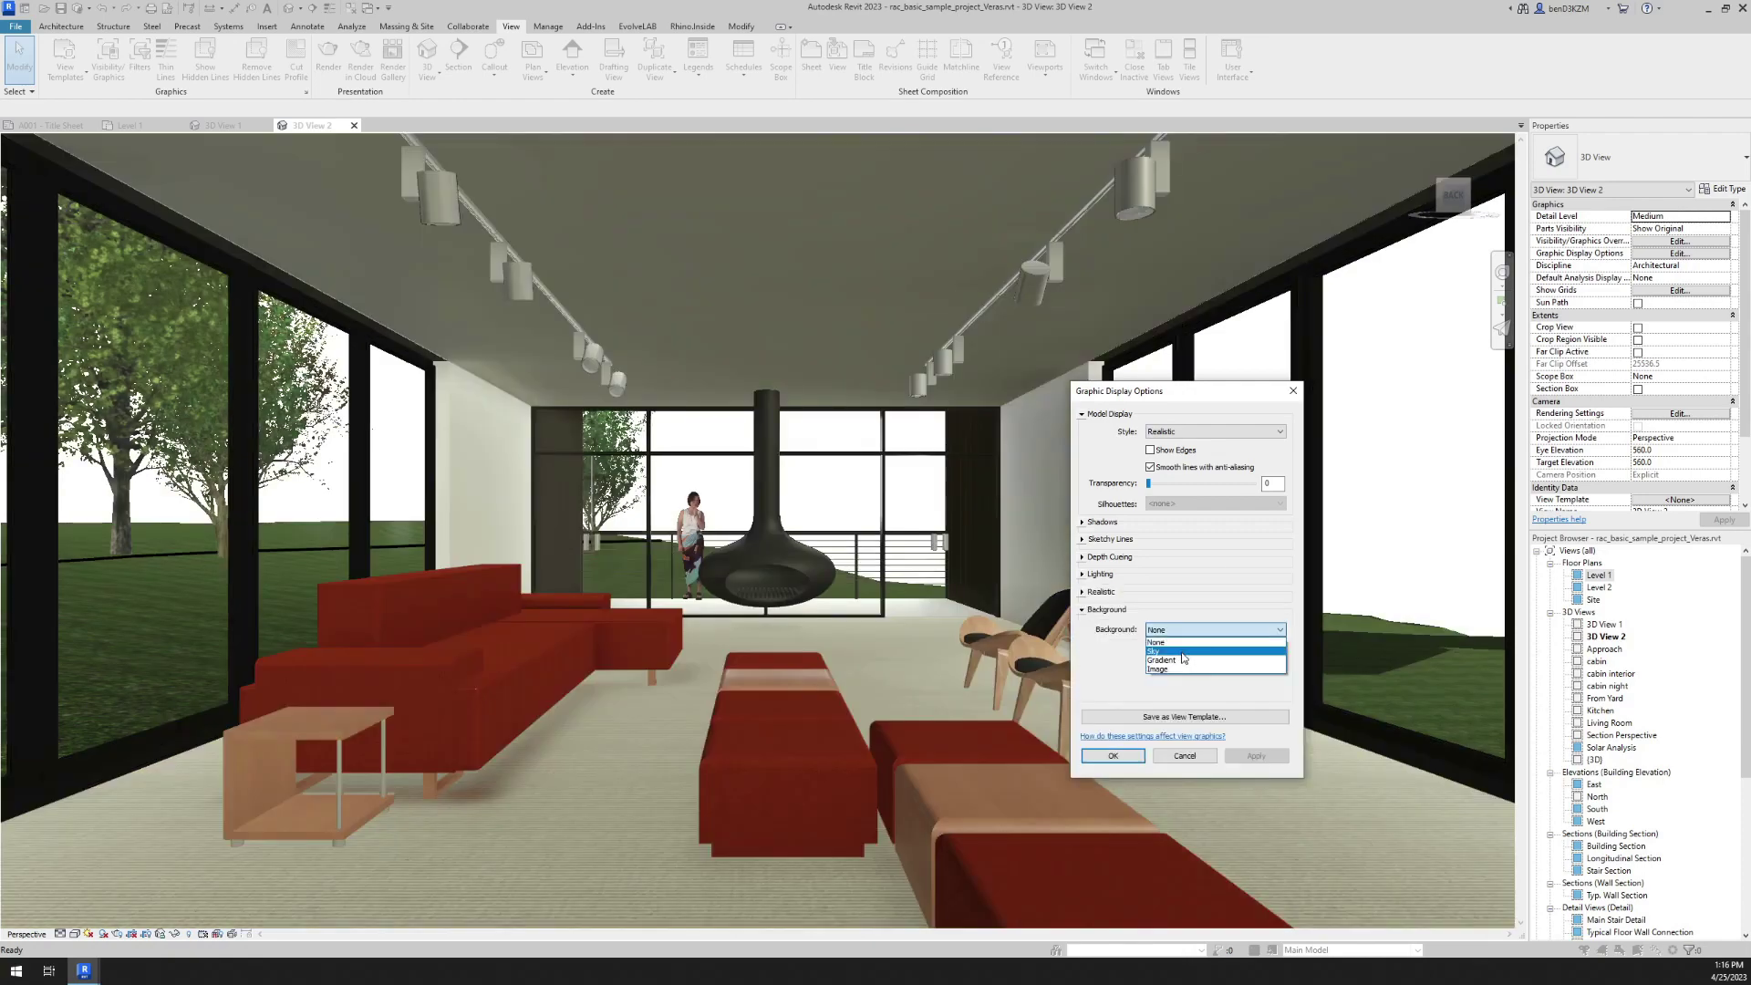
left_click(1214, 638)
left_click(1113, 796)
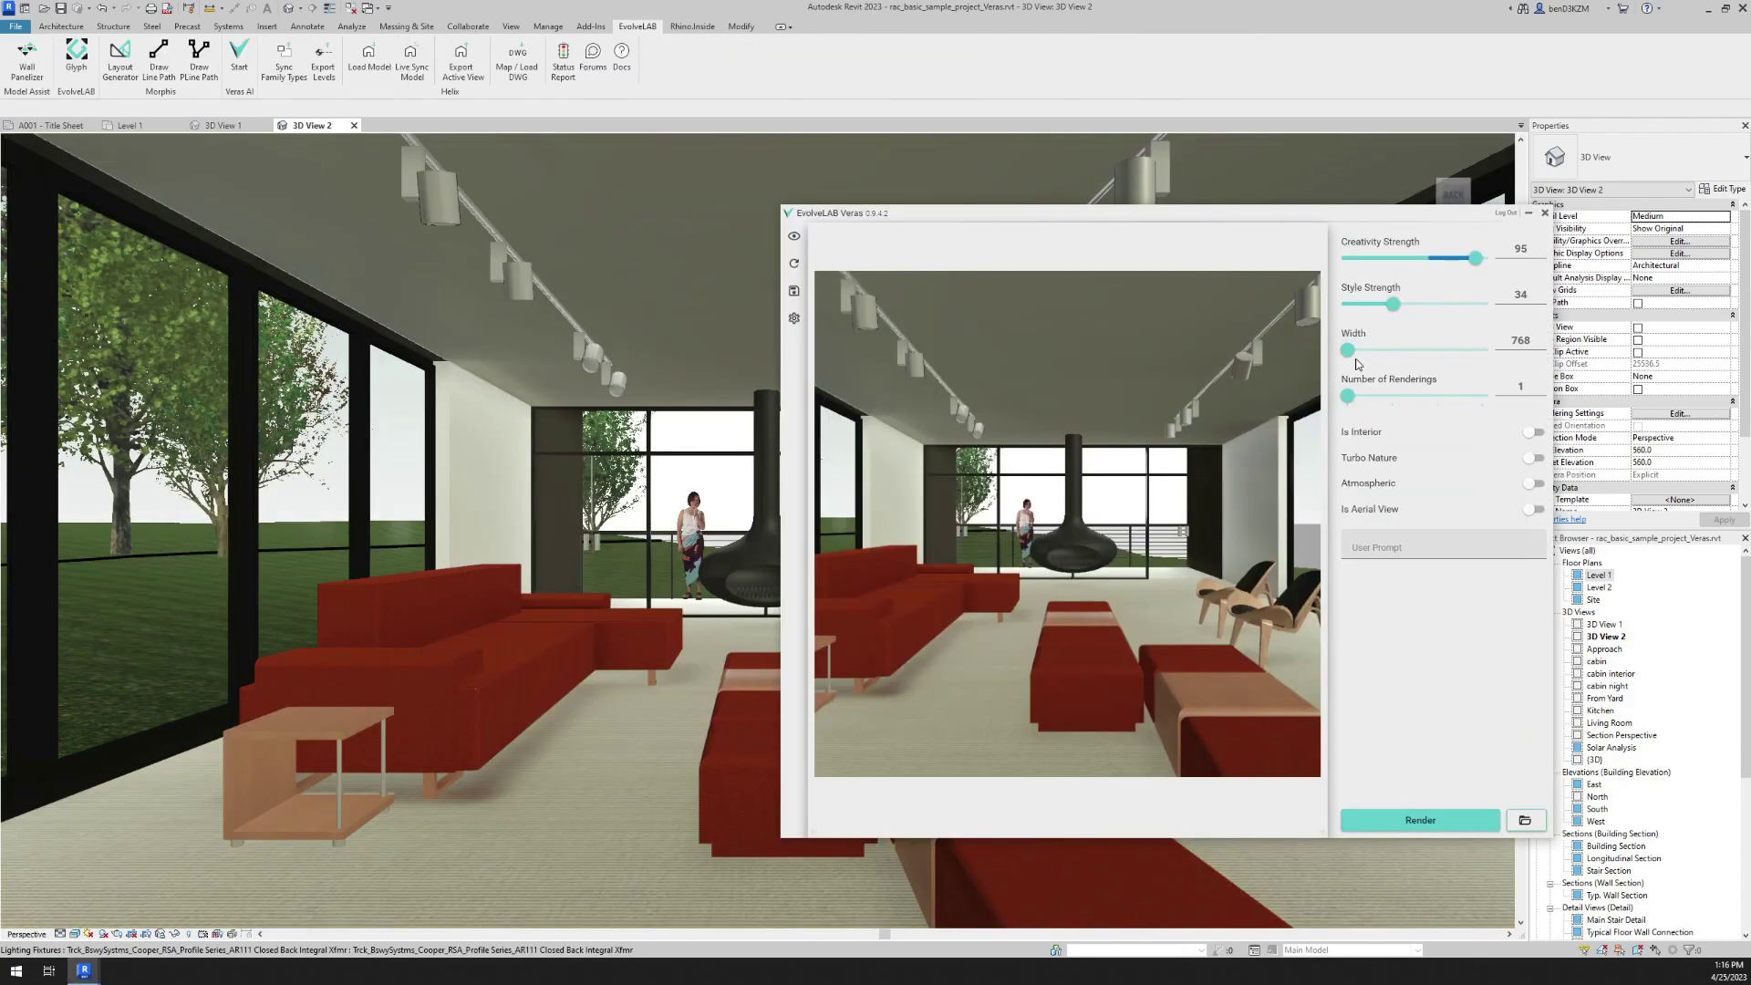
Render two living room interiors at width 1344, maximizing Veras between renders
left_click_drag(1359, 351, 1483, 350)
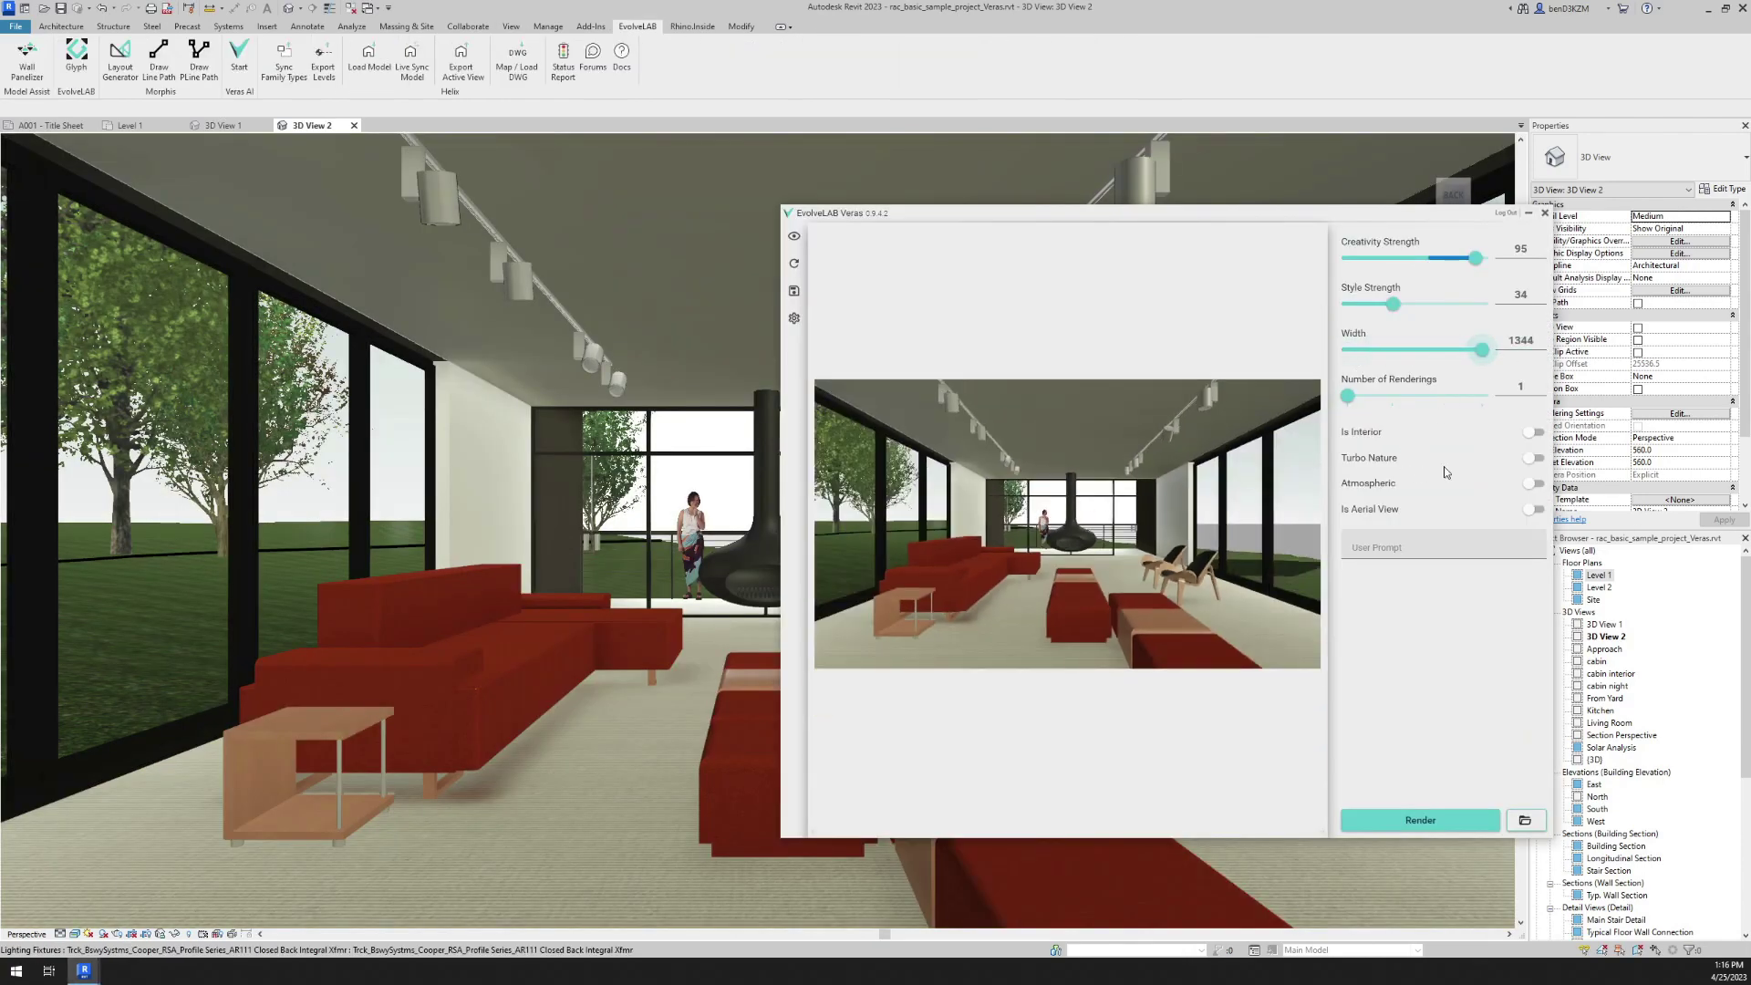
left_click(1371, 819)
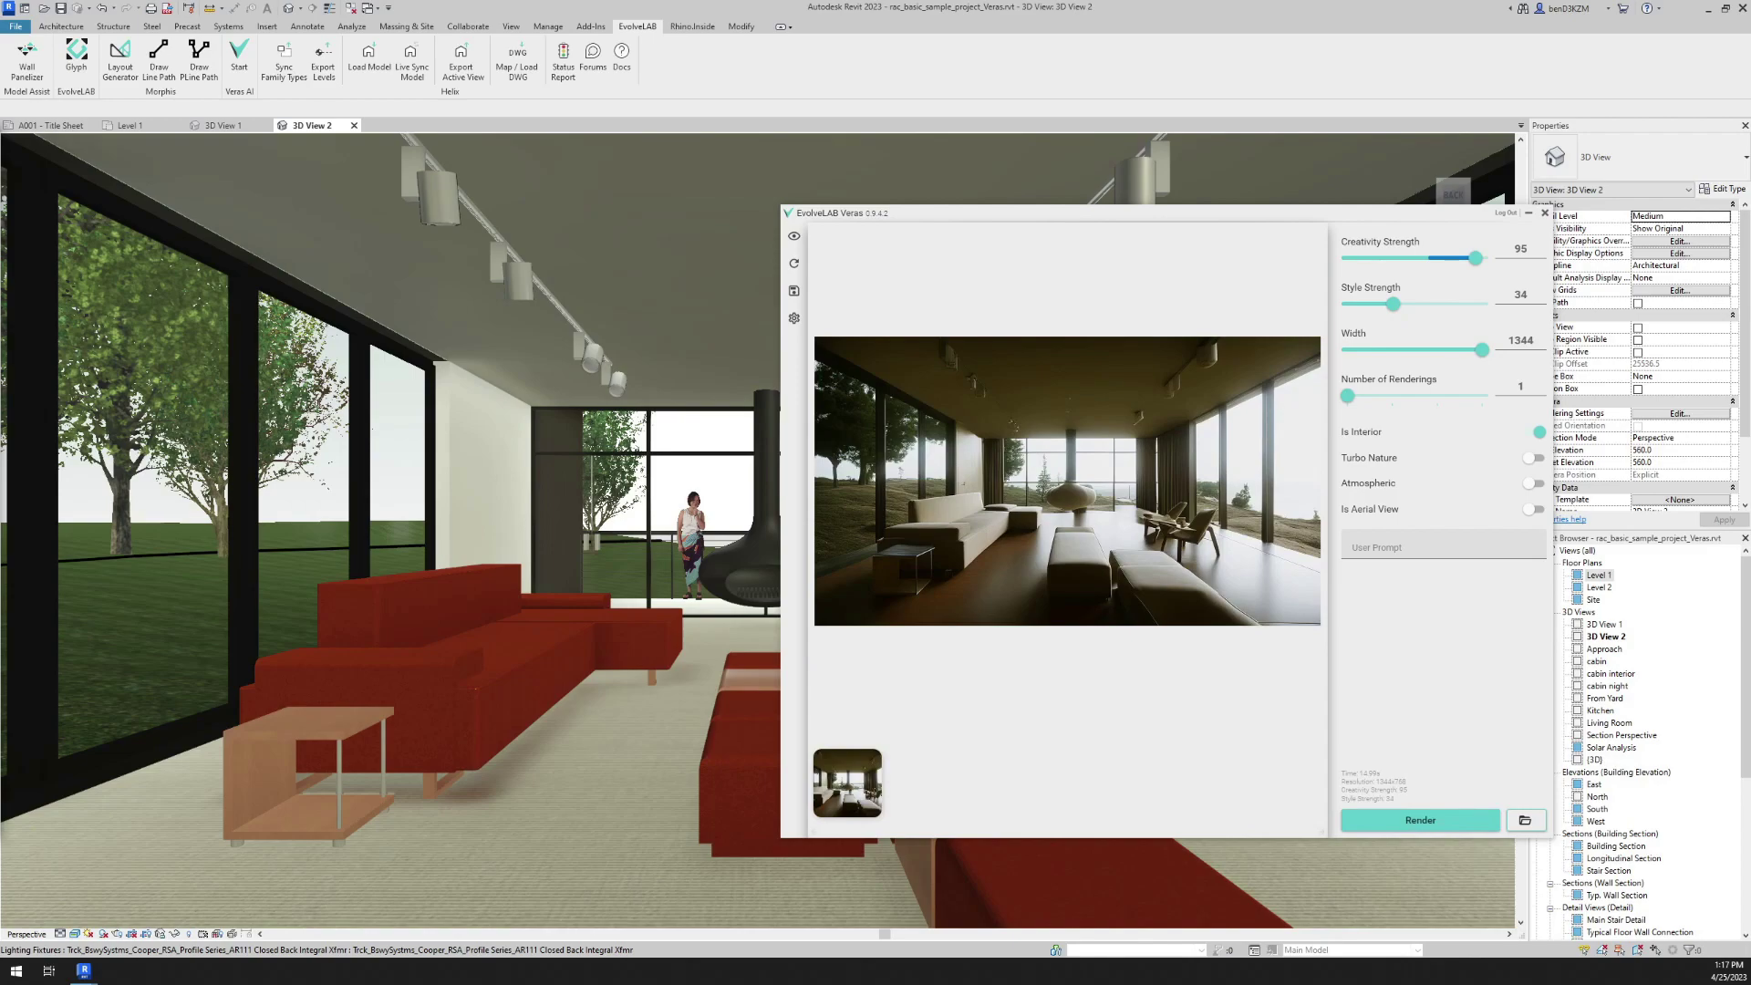
left_click_drag(1004, 212, 710, 2)
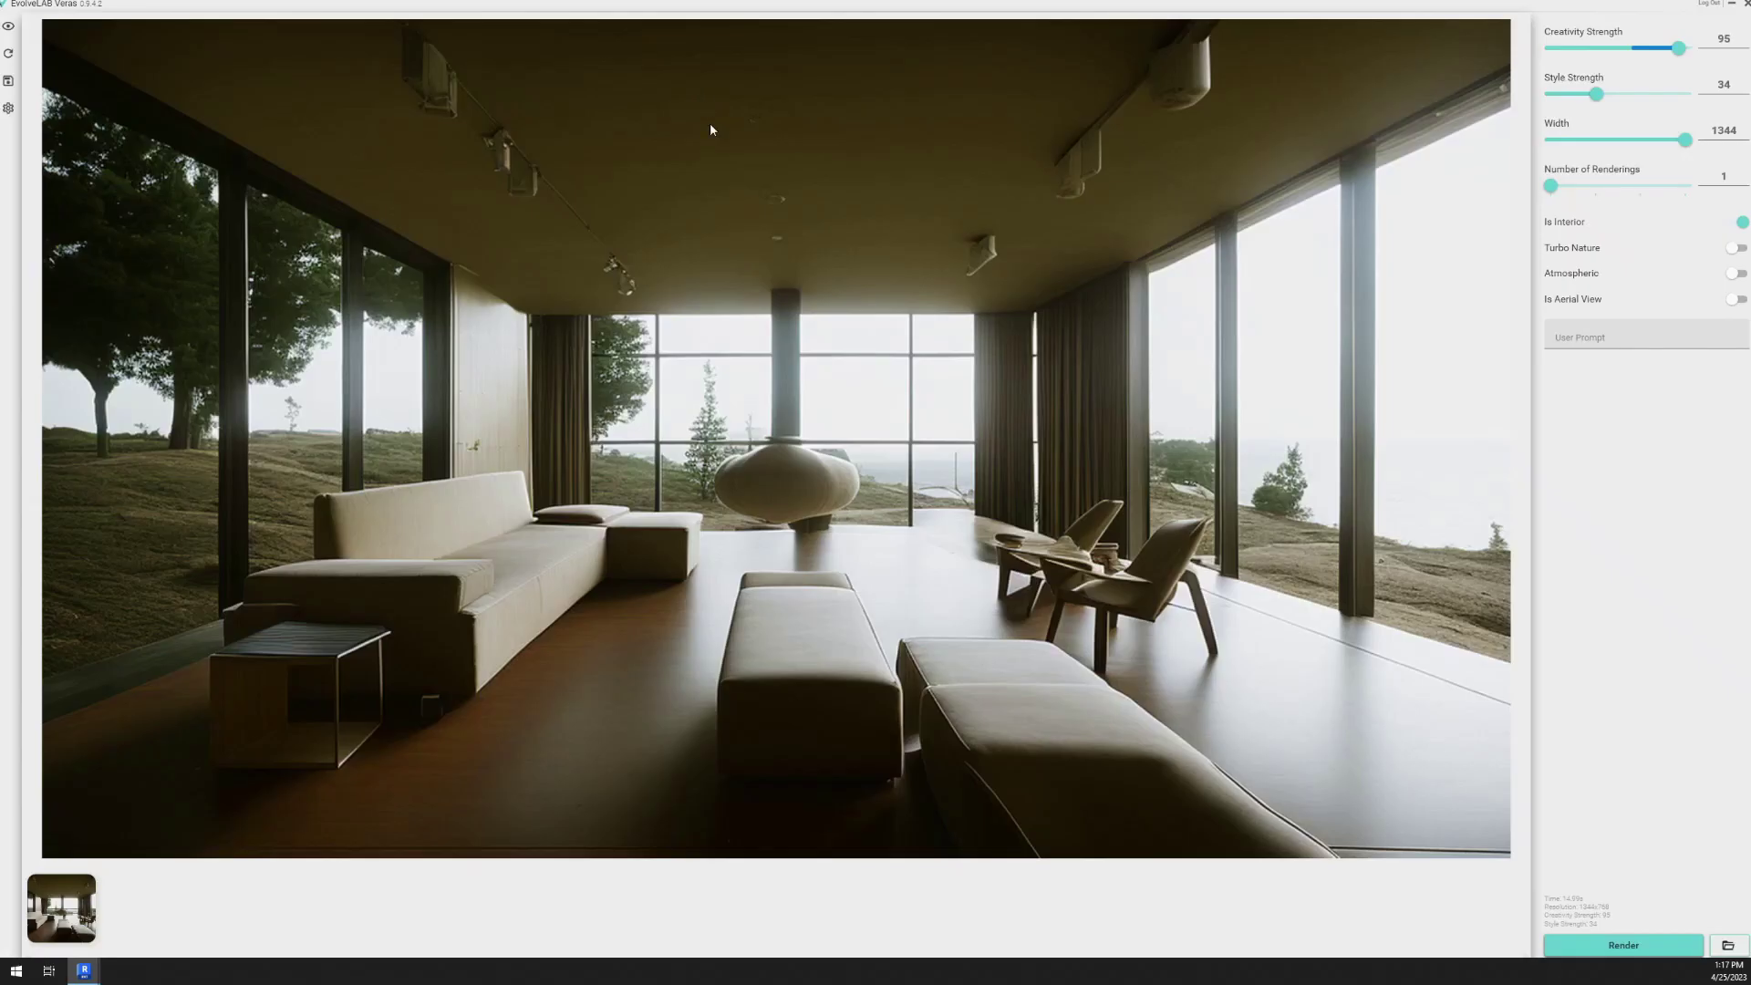
left_click(1565, 945)
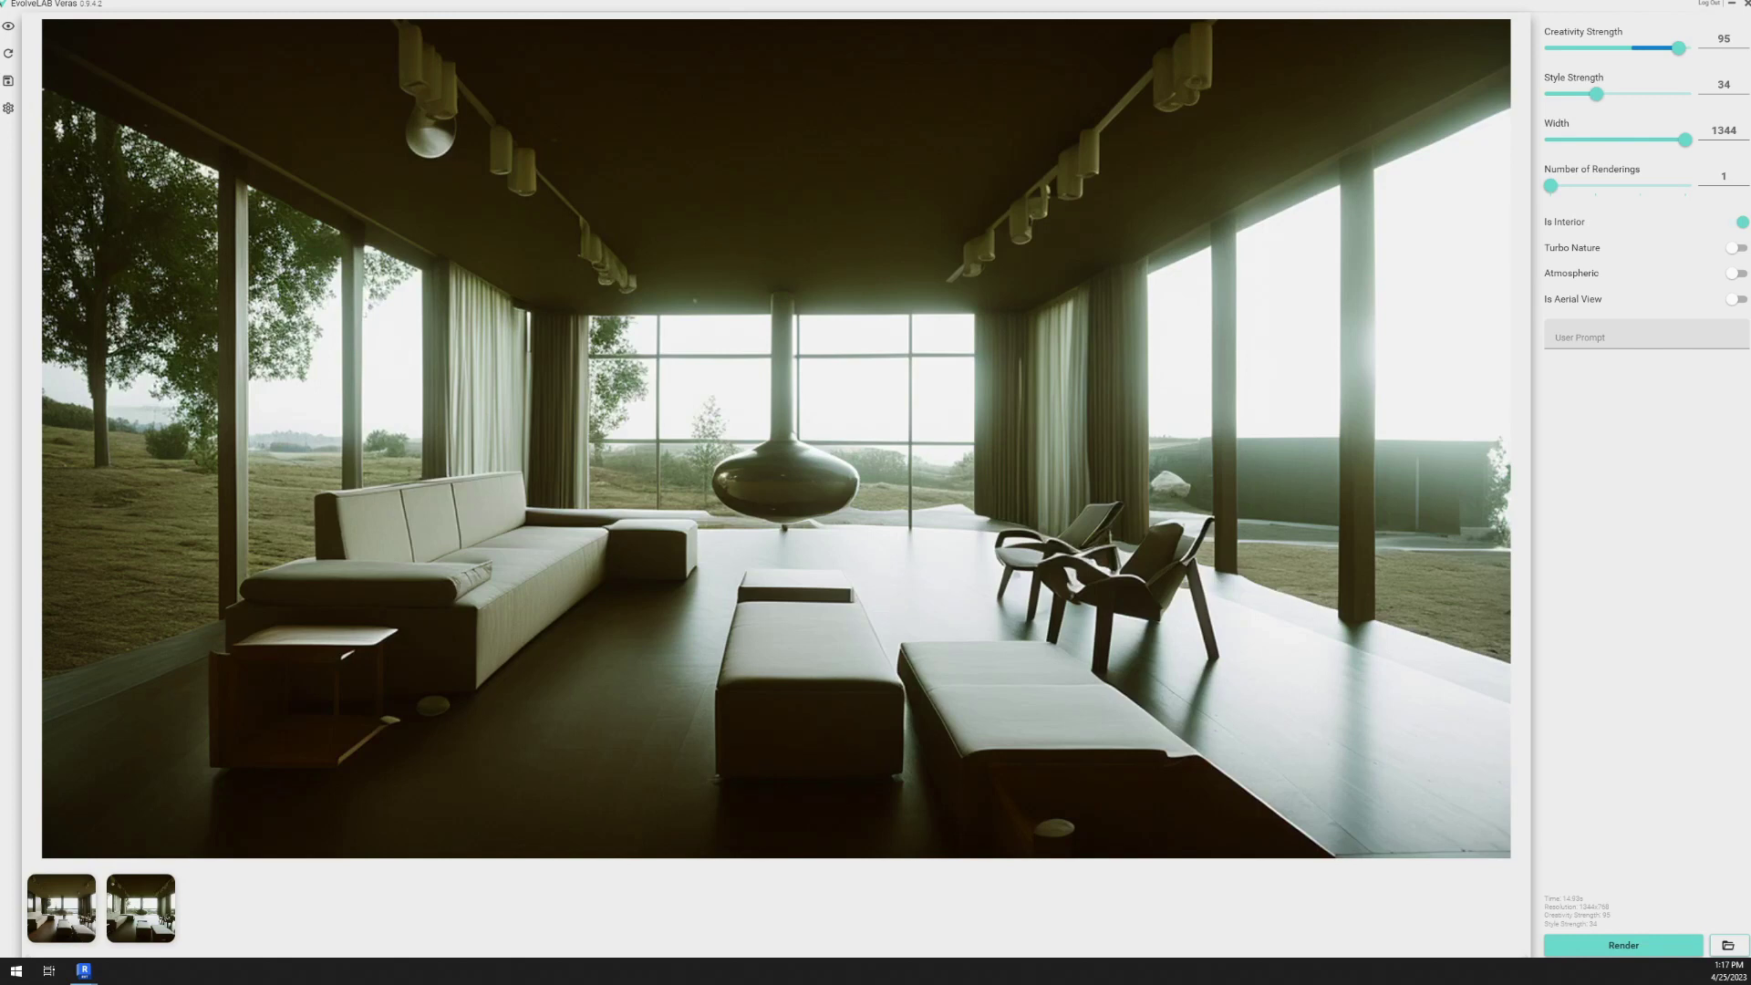
Render a prompted living room with black leather sofa, concrete floor and mountain views
left_click(1621, 334)
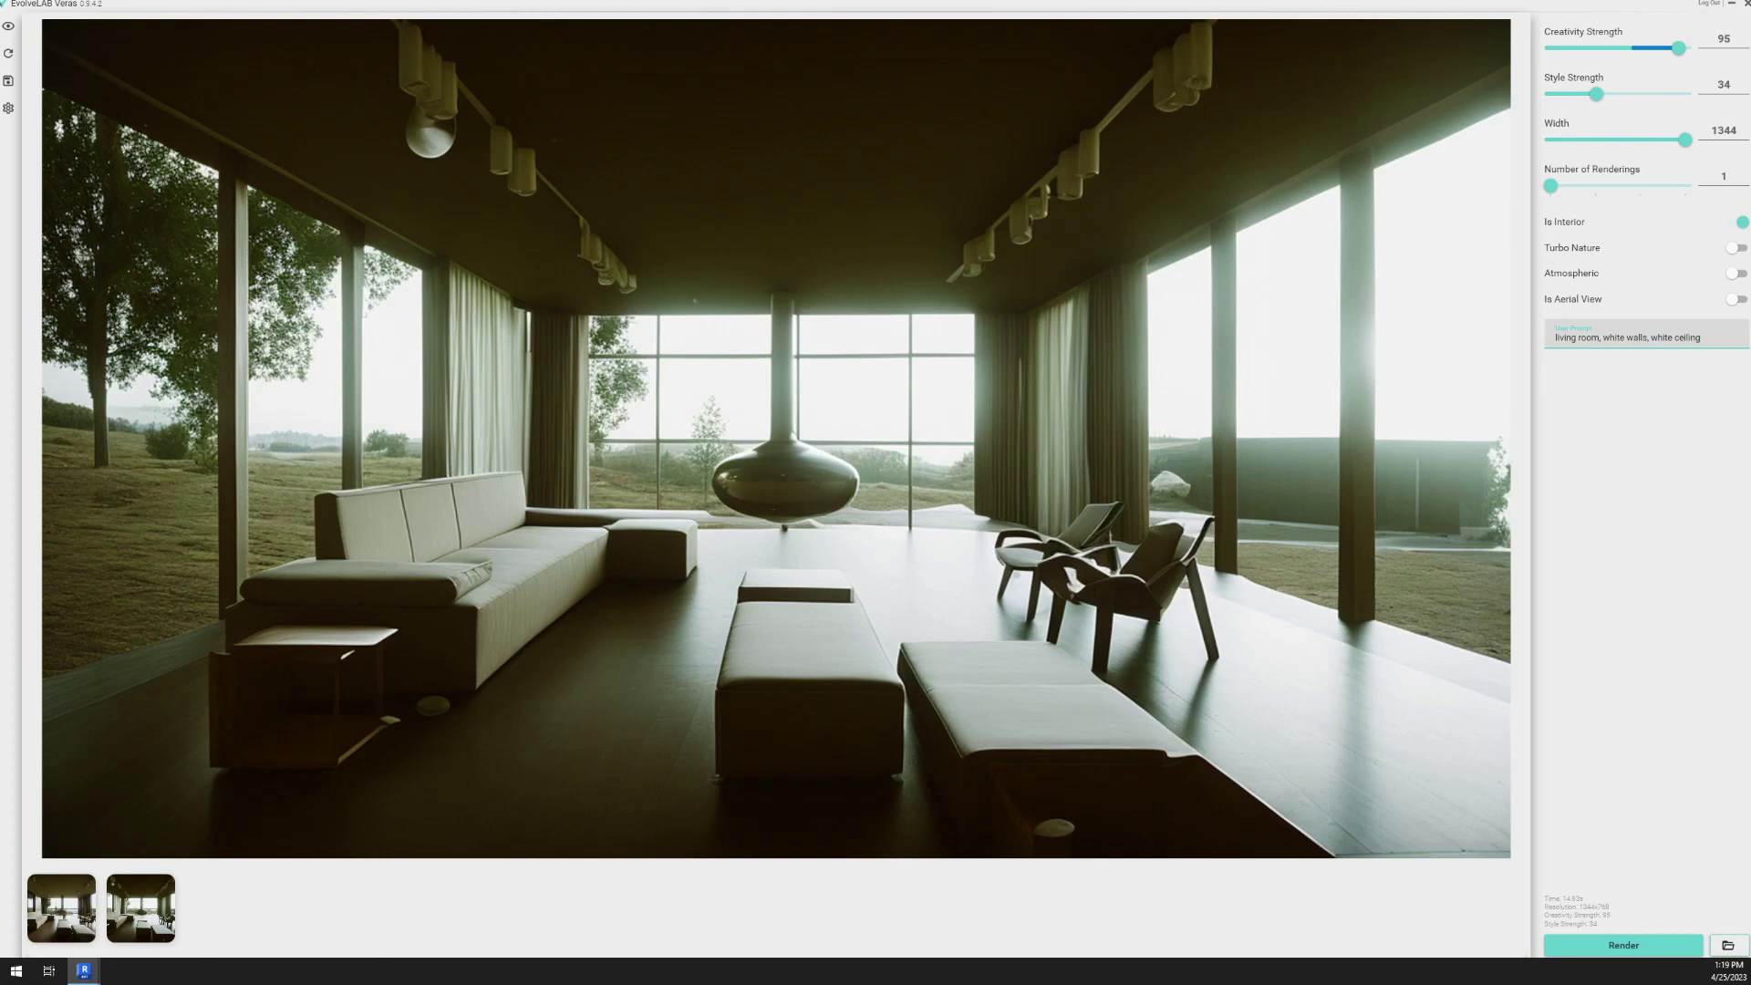
type("od floor, forest")
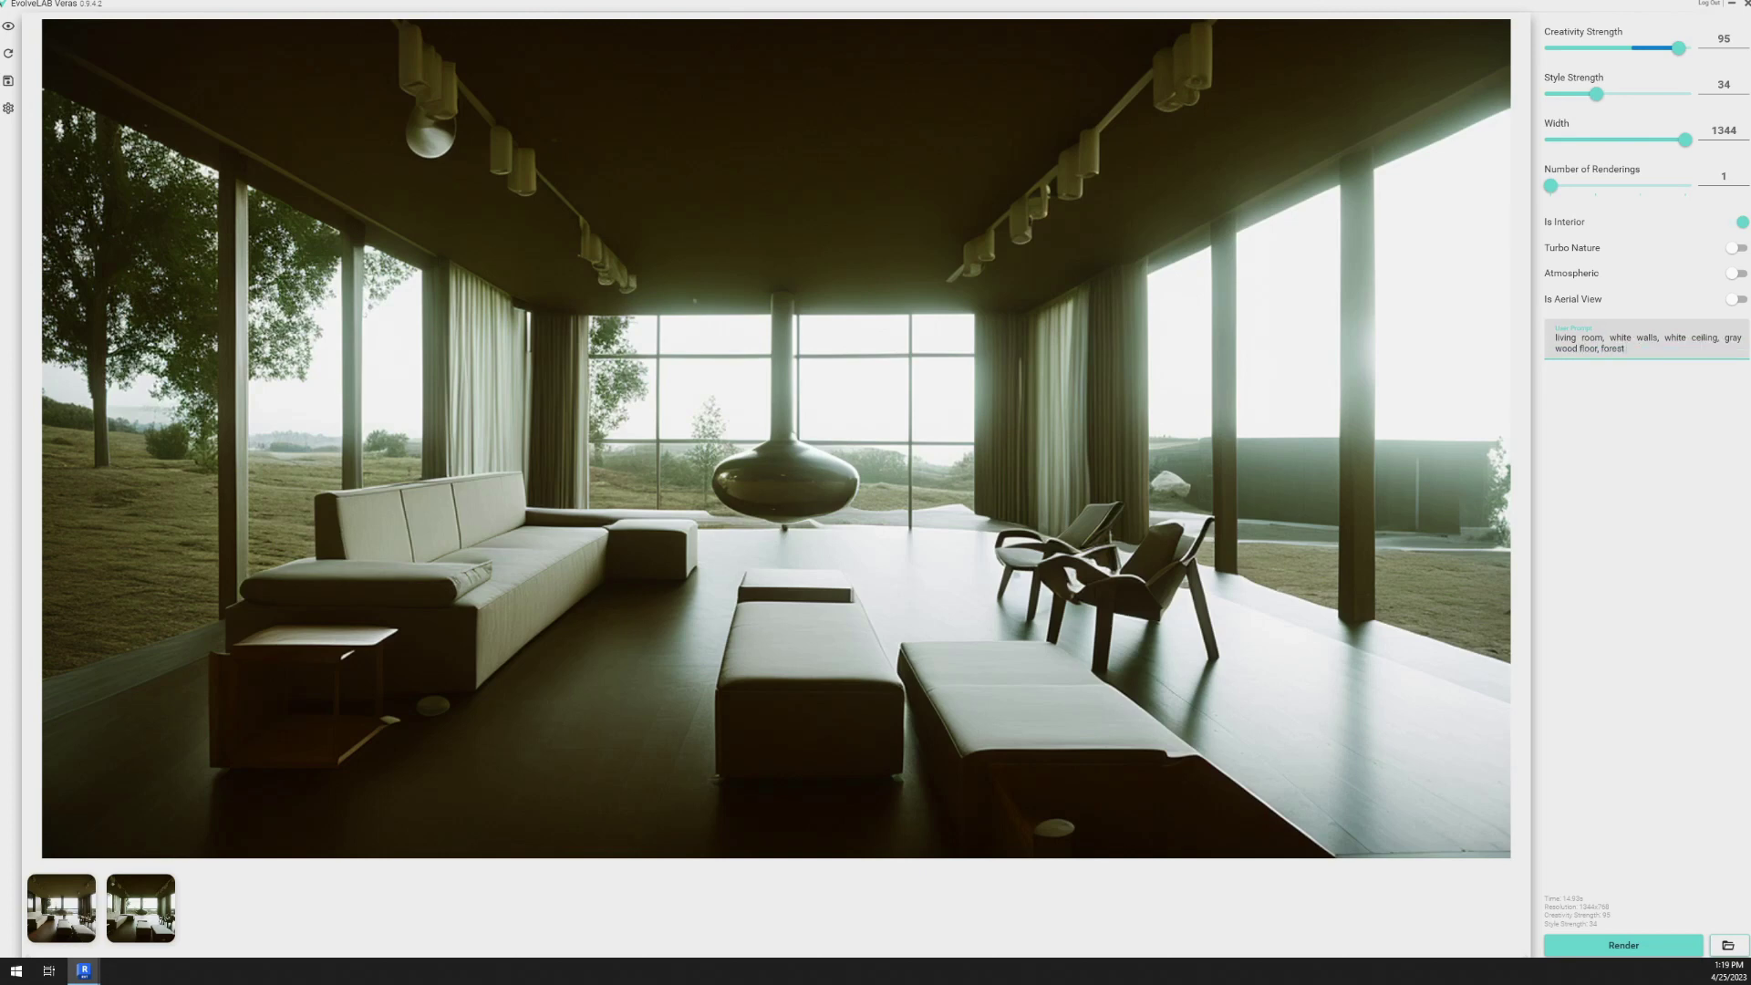
type("rger glass windows")
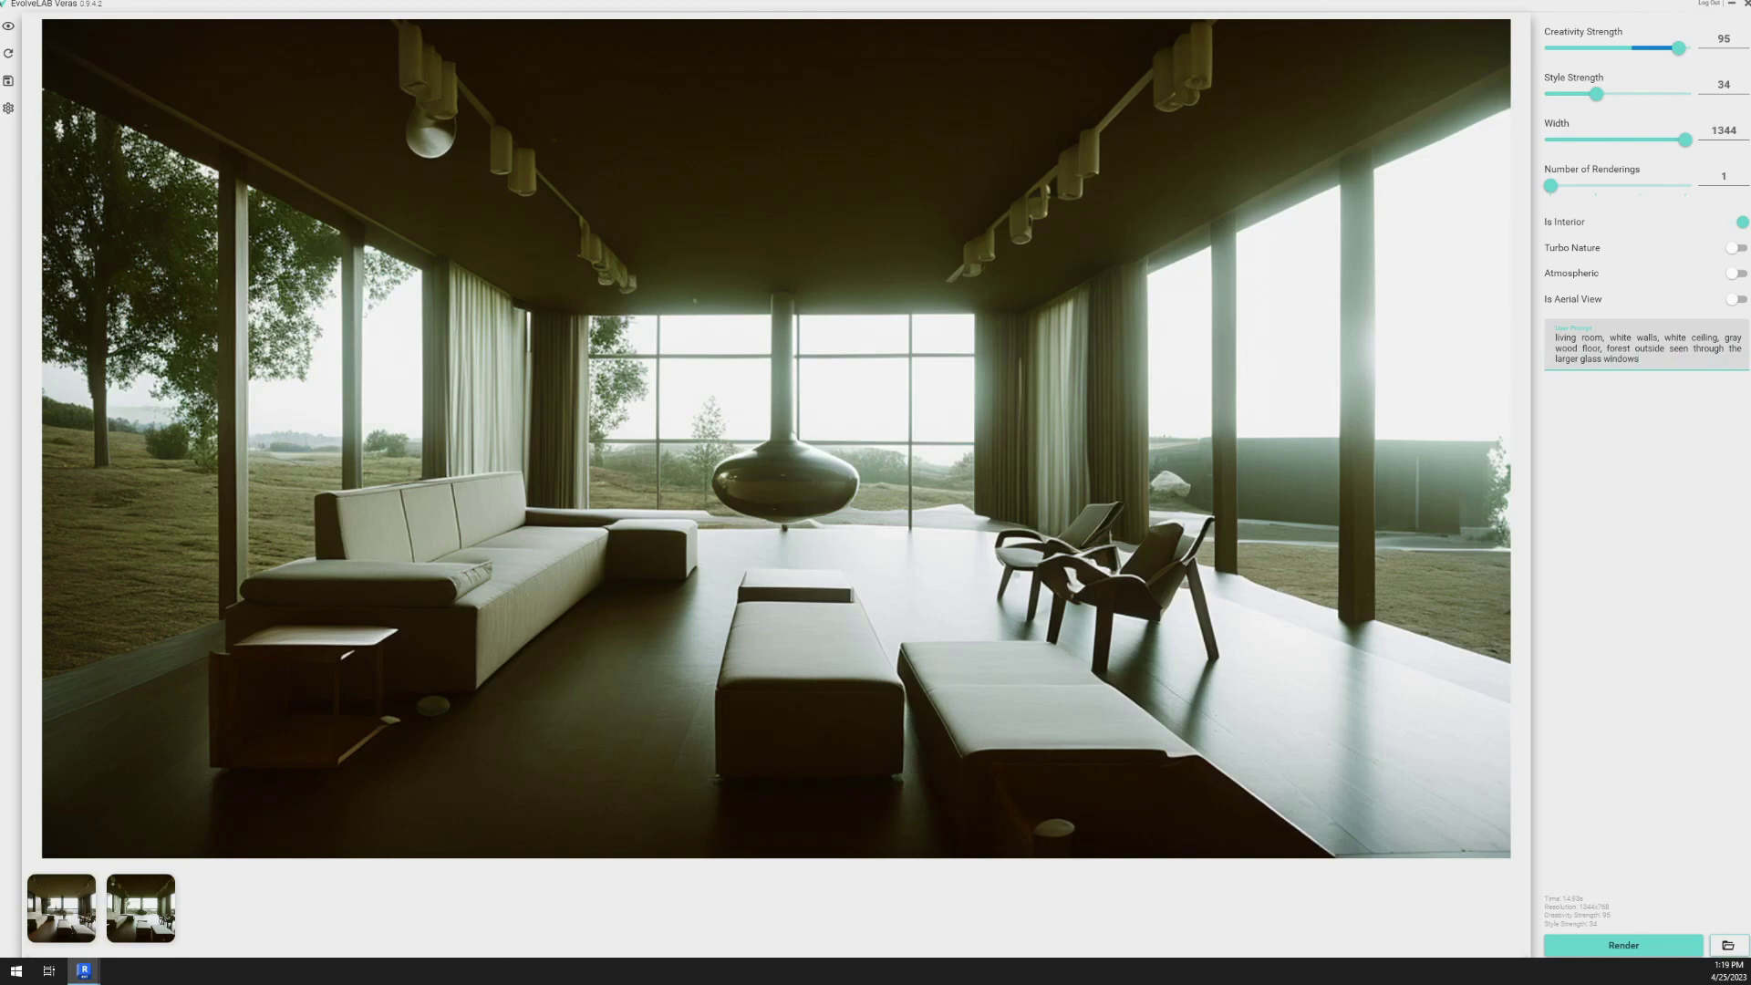
left_click(1623, 945)
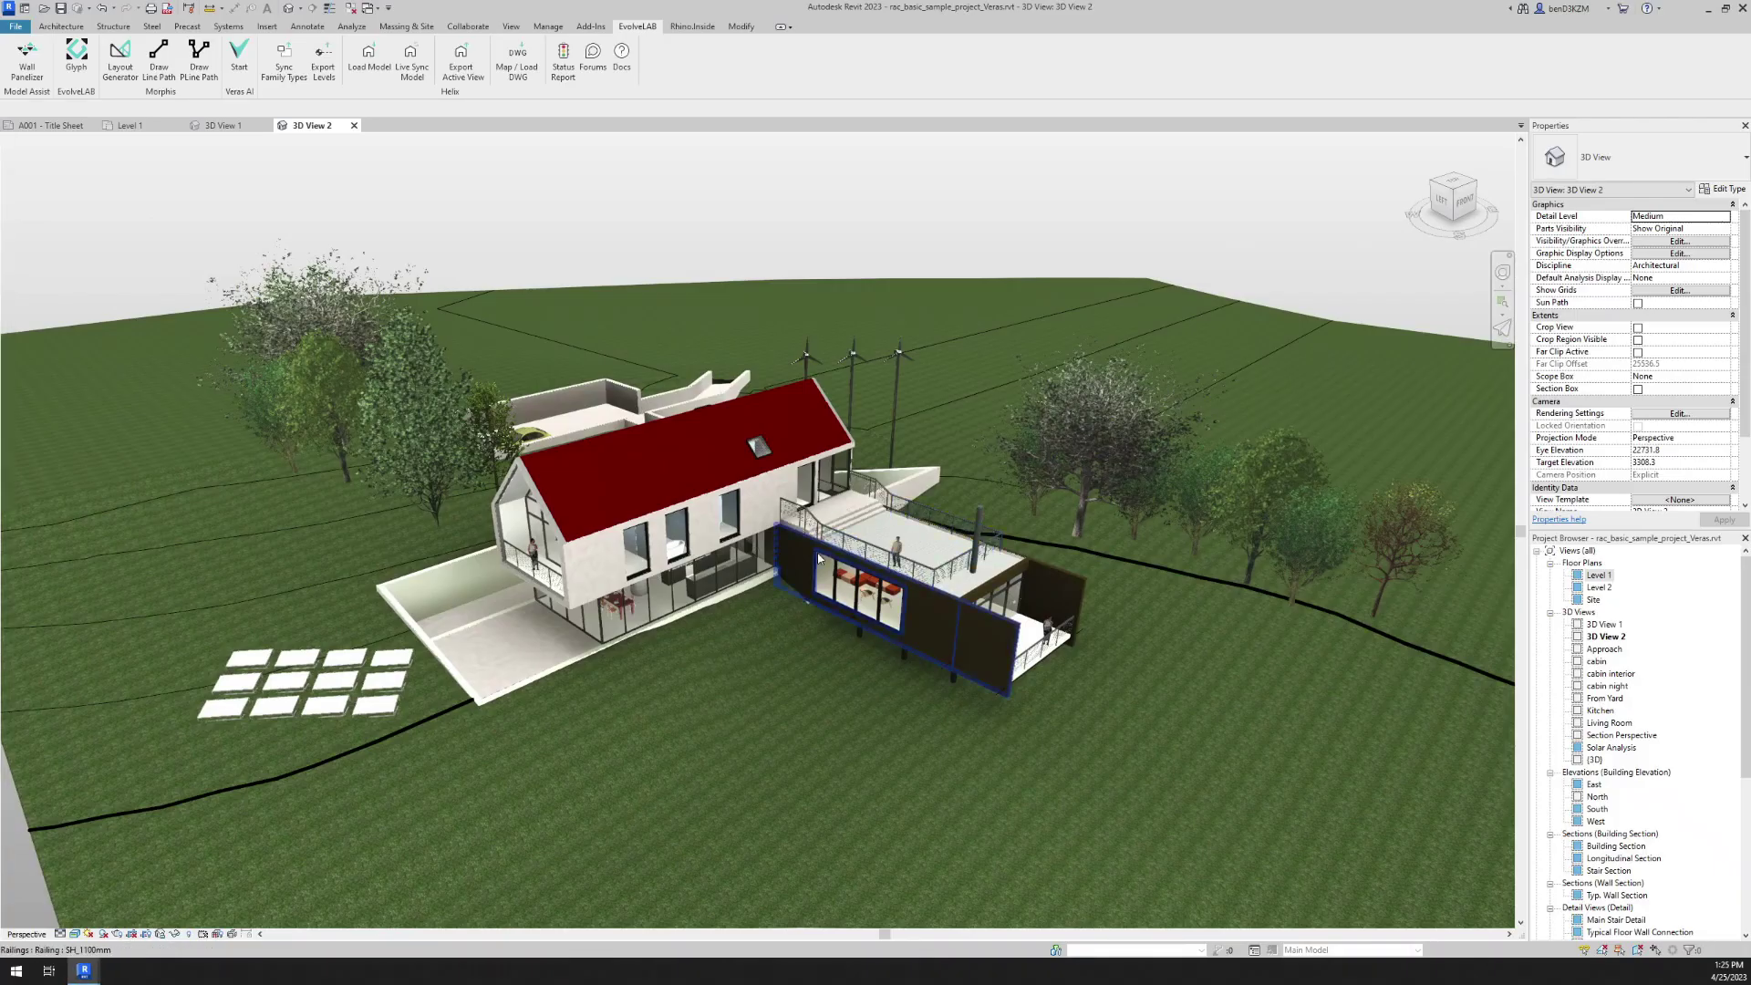
Launch Veras on the house 3D view and set render width to 1280
scroll(758, 531, "up", 3)
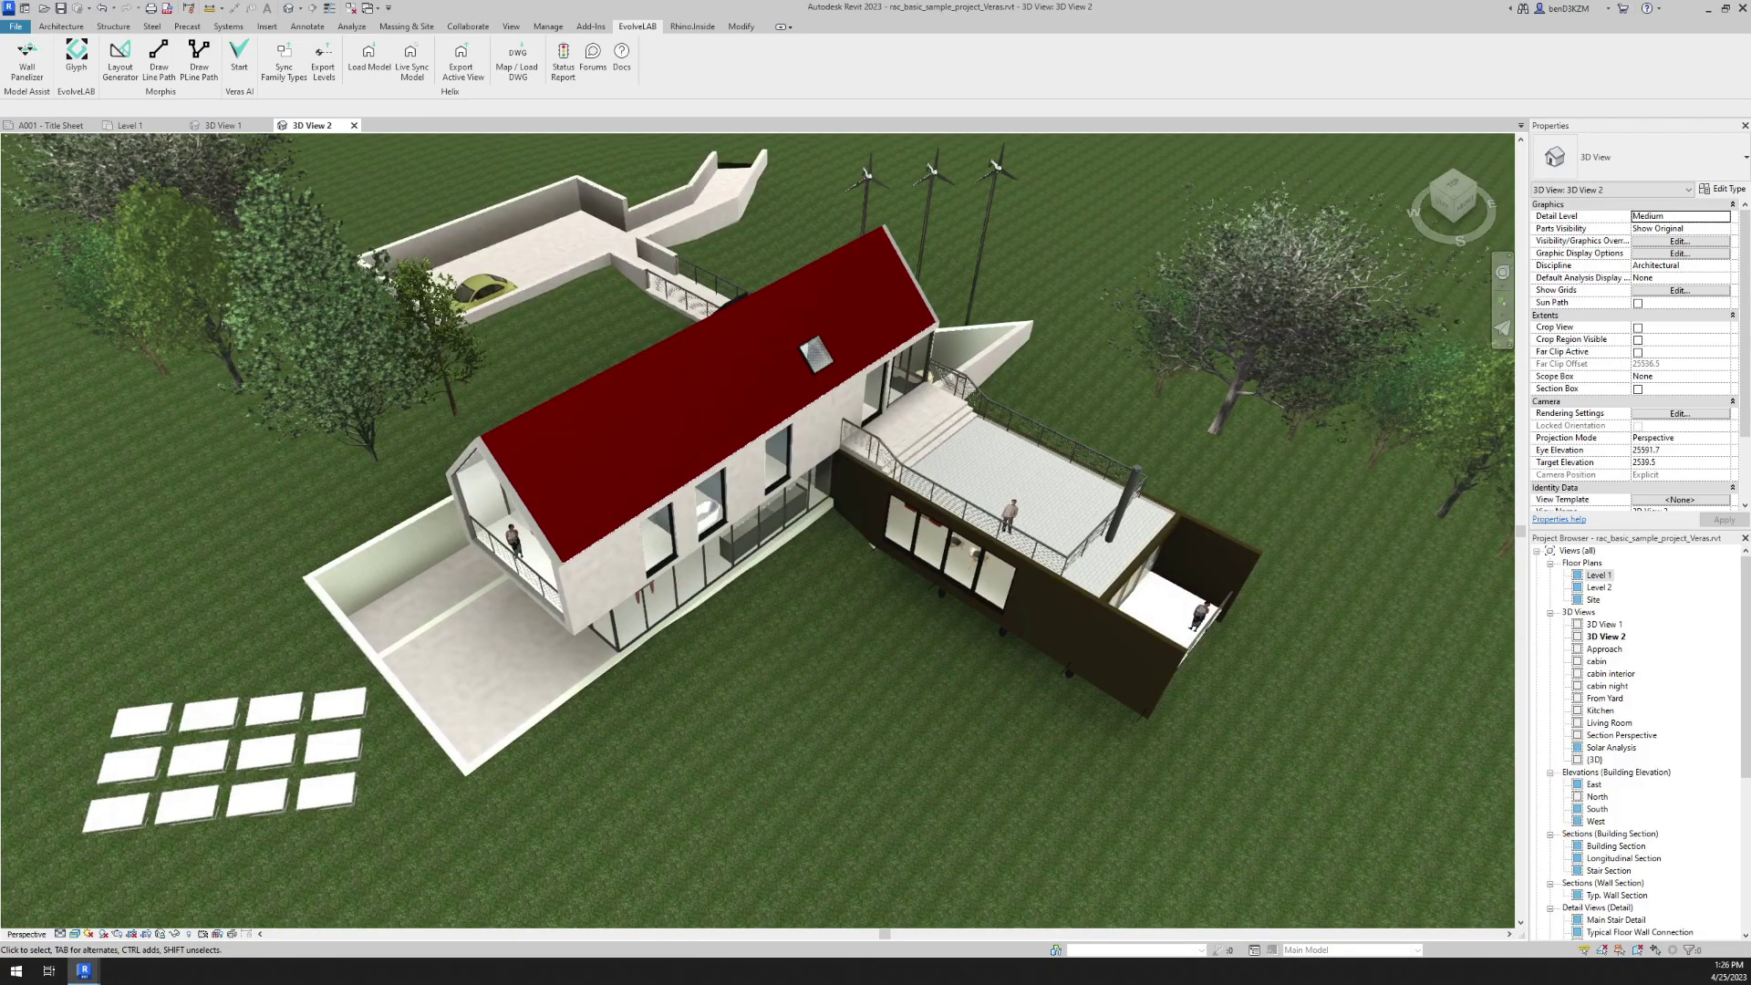
left_click(239, 59)
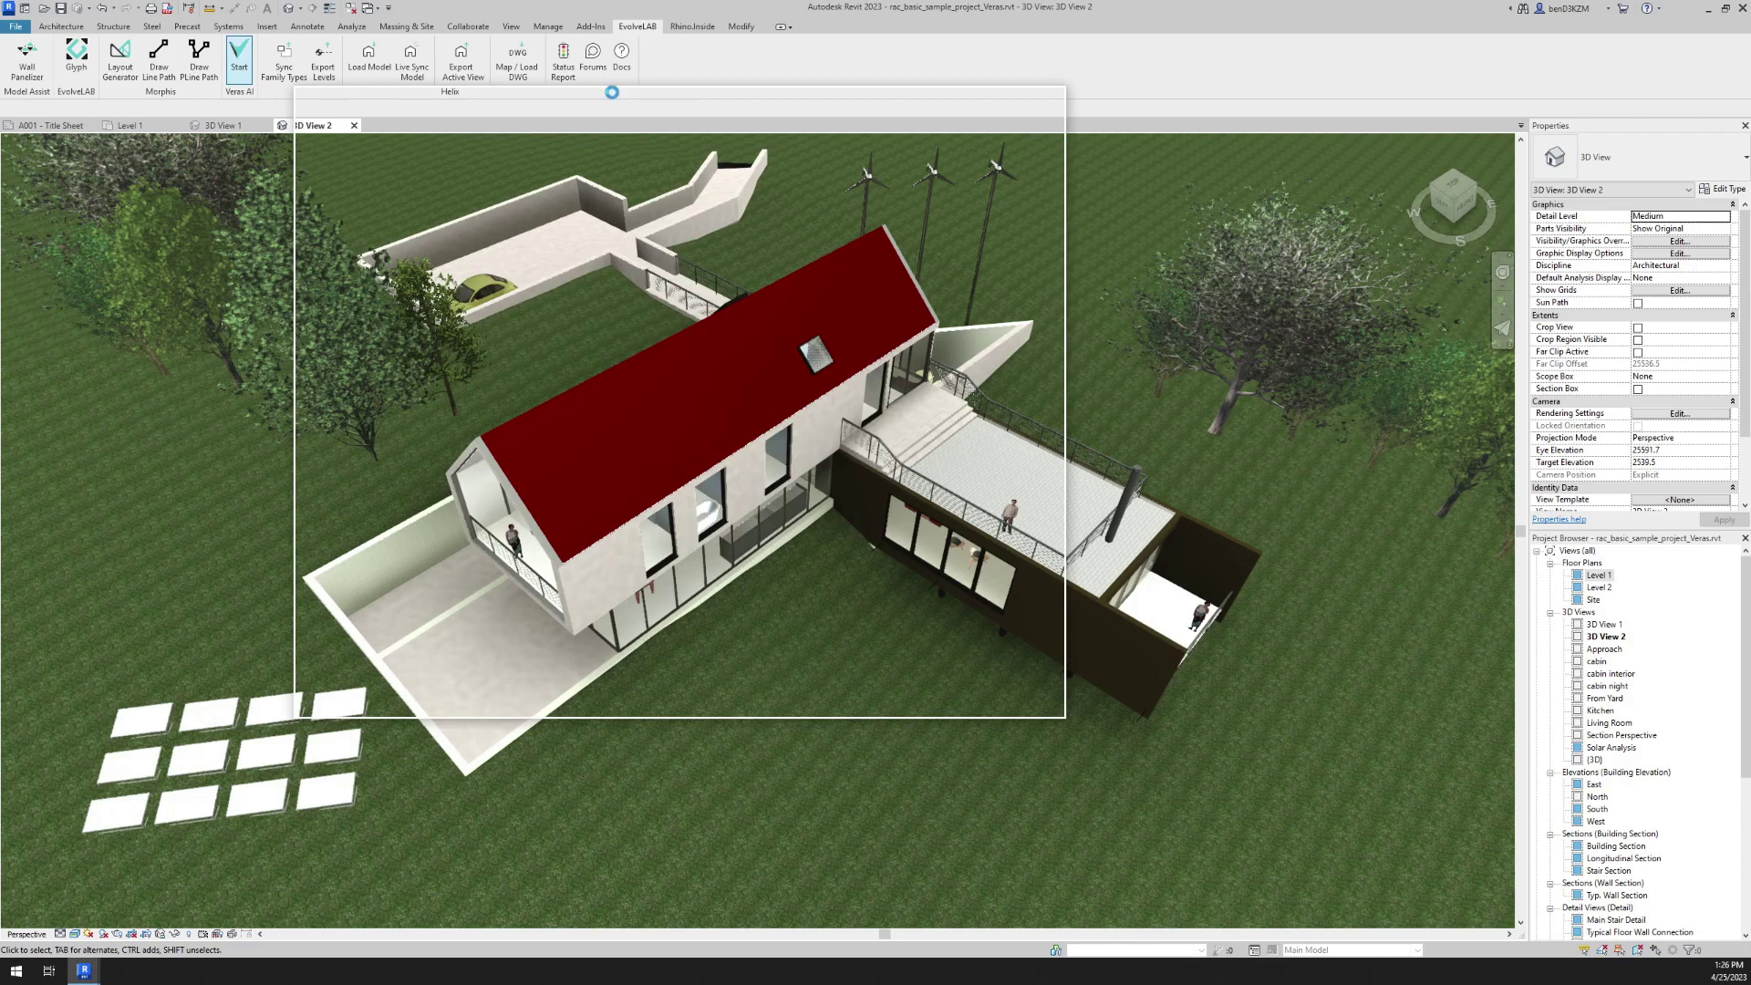
left_click_drag(612, 92, 845, 175)
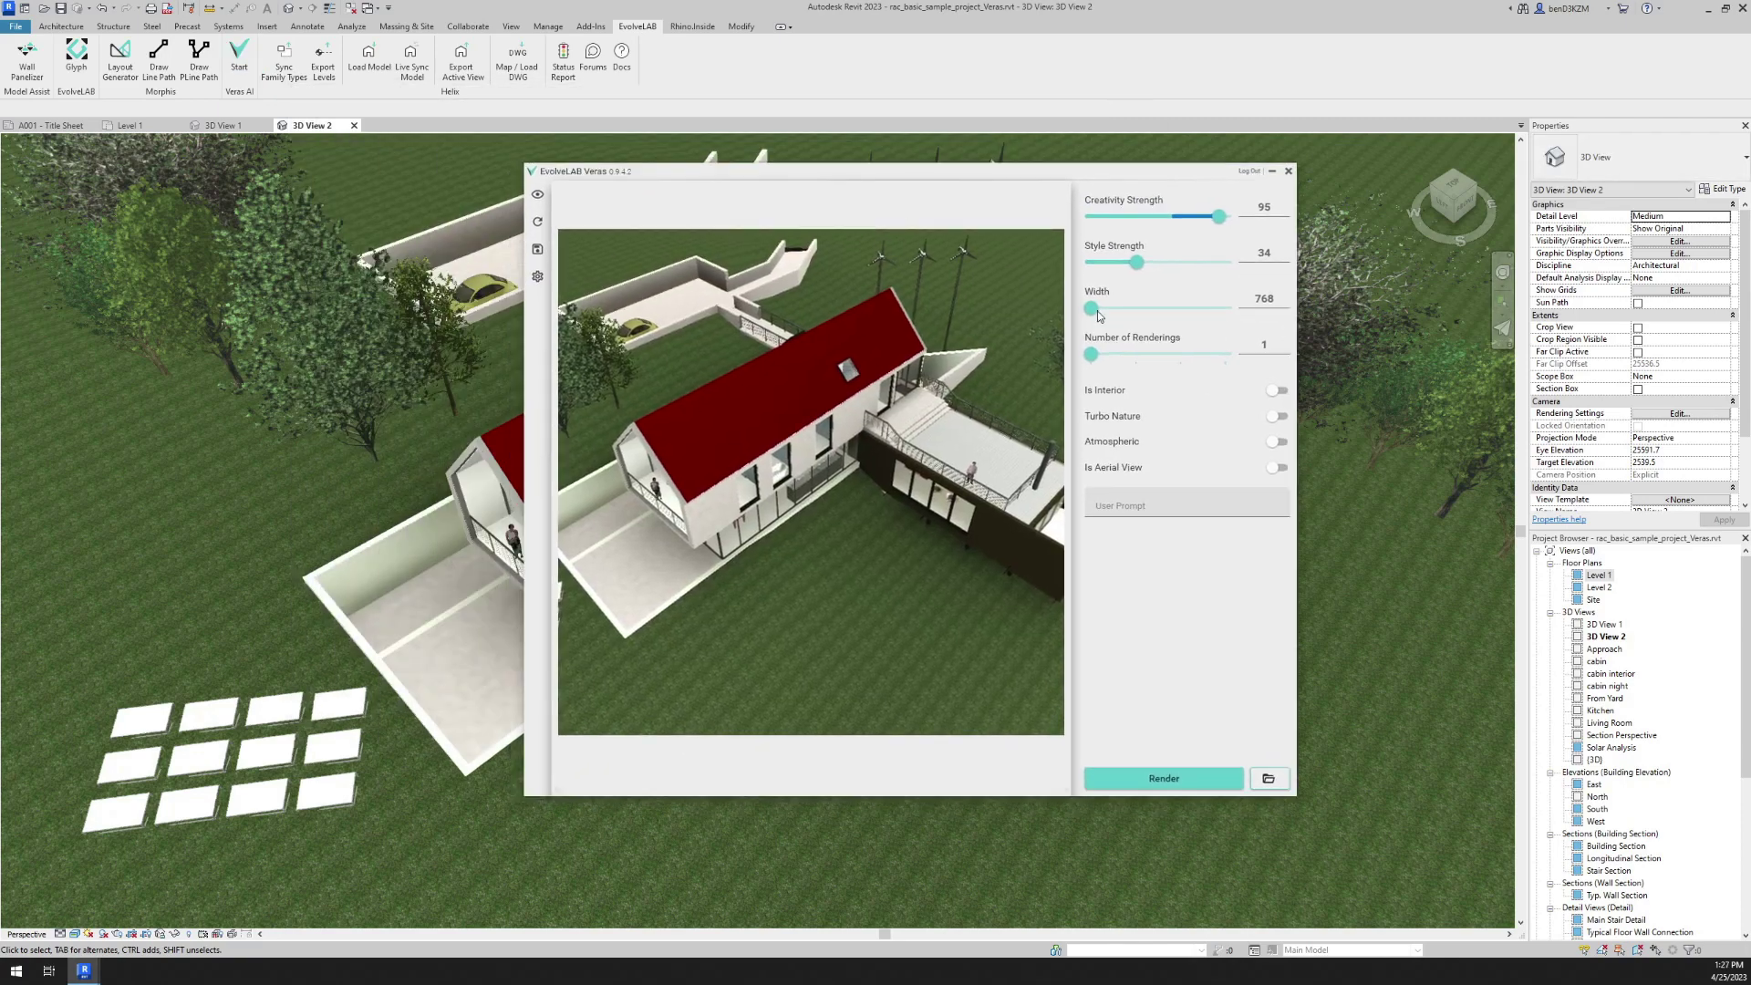
left_click_drag(1092, 309, 1211, 309)
left_click_drag(890, 172, 1269, 239)
Orbit to a lower aerial angle, refresh the preview and enable Is Aerial View
scroll(735, 499, "up", 5)
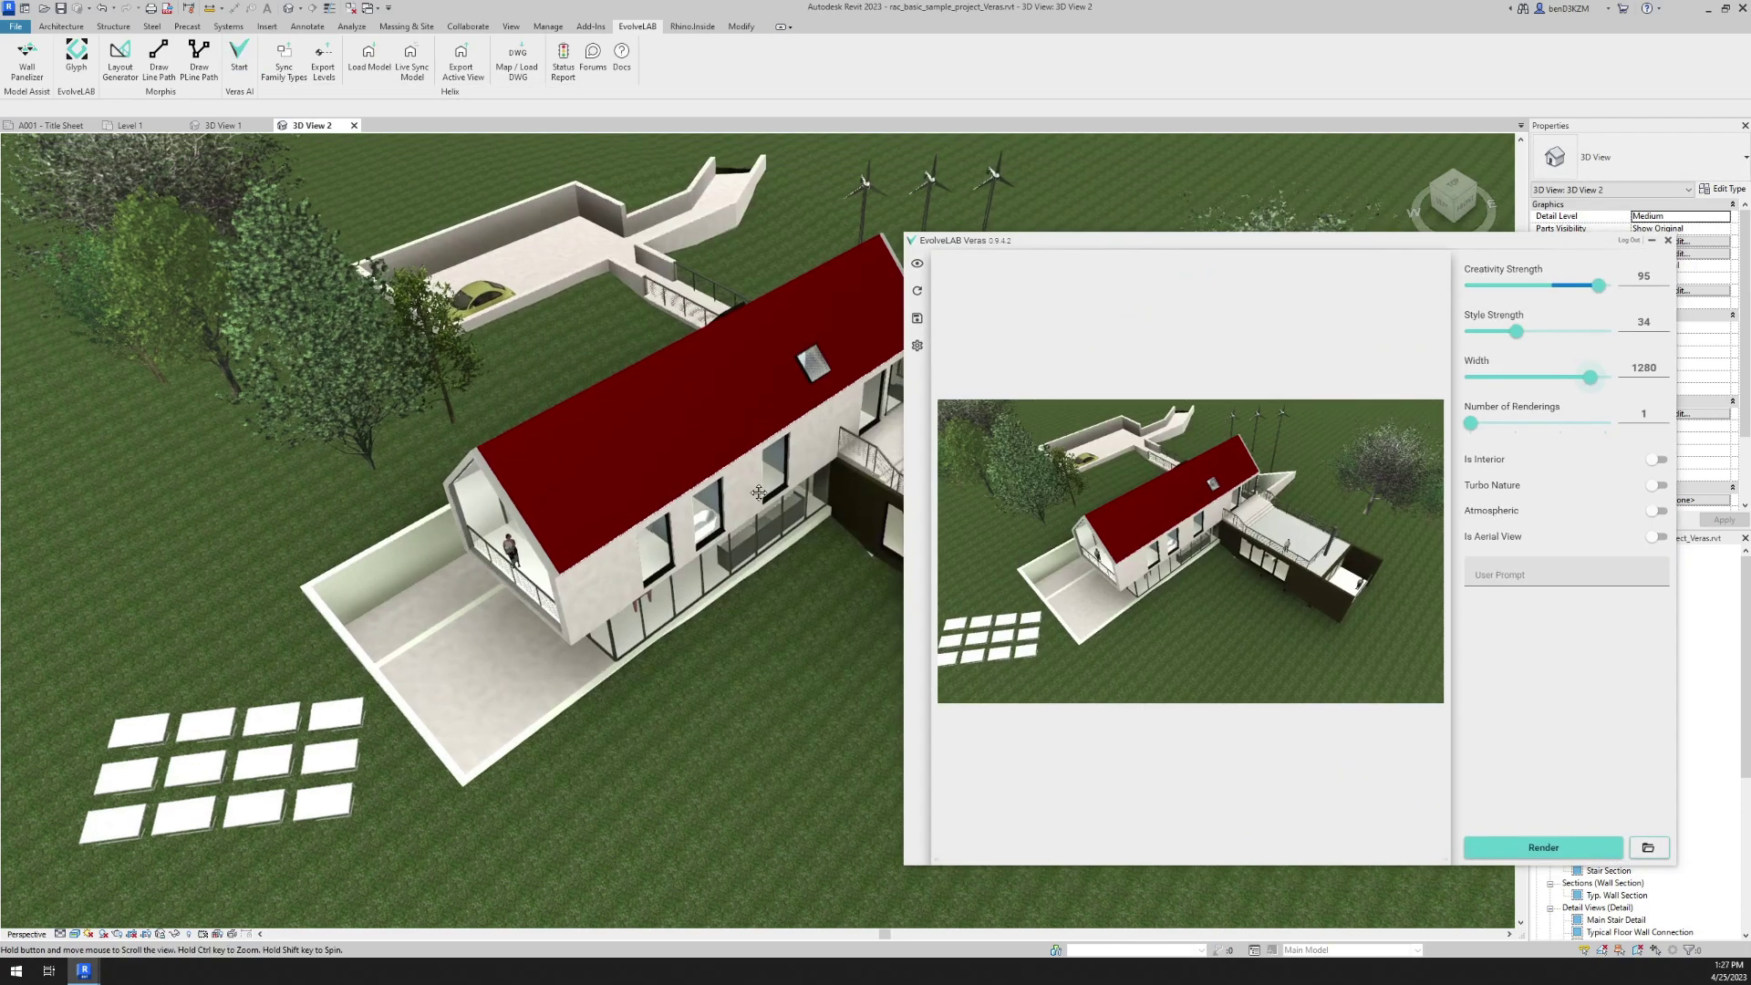
middle_click_drag(736, 499, 849, 504, "shift")
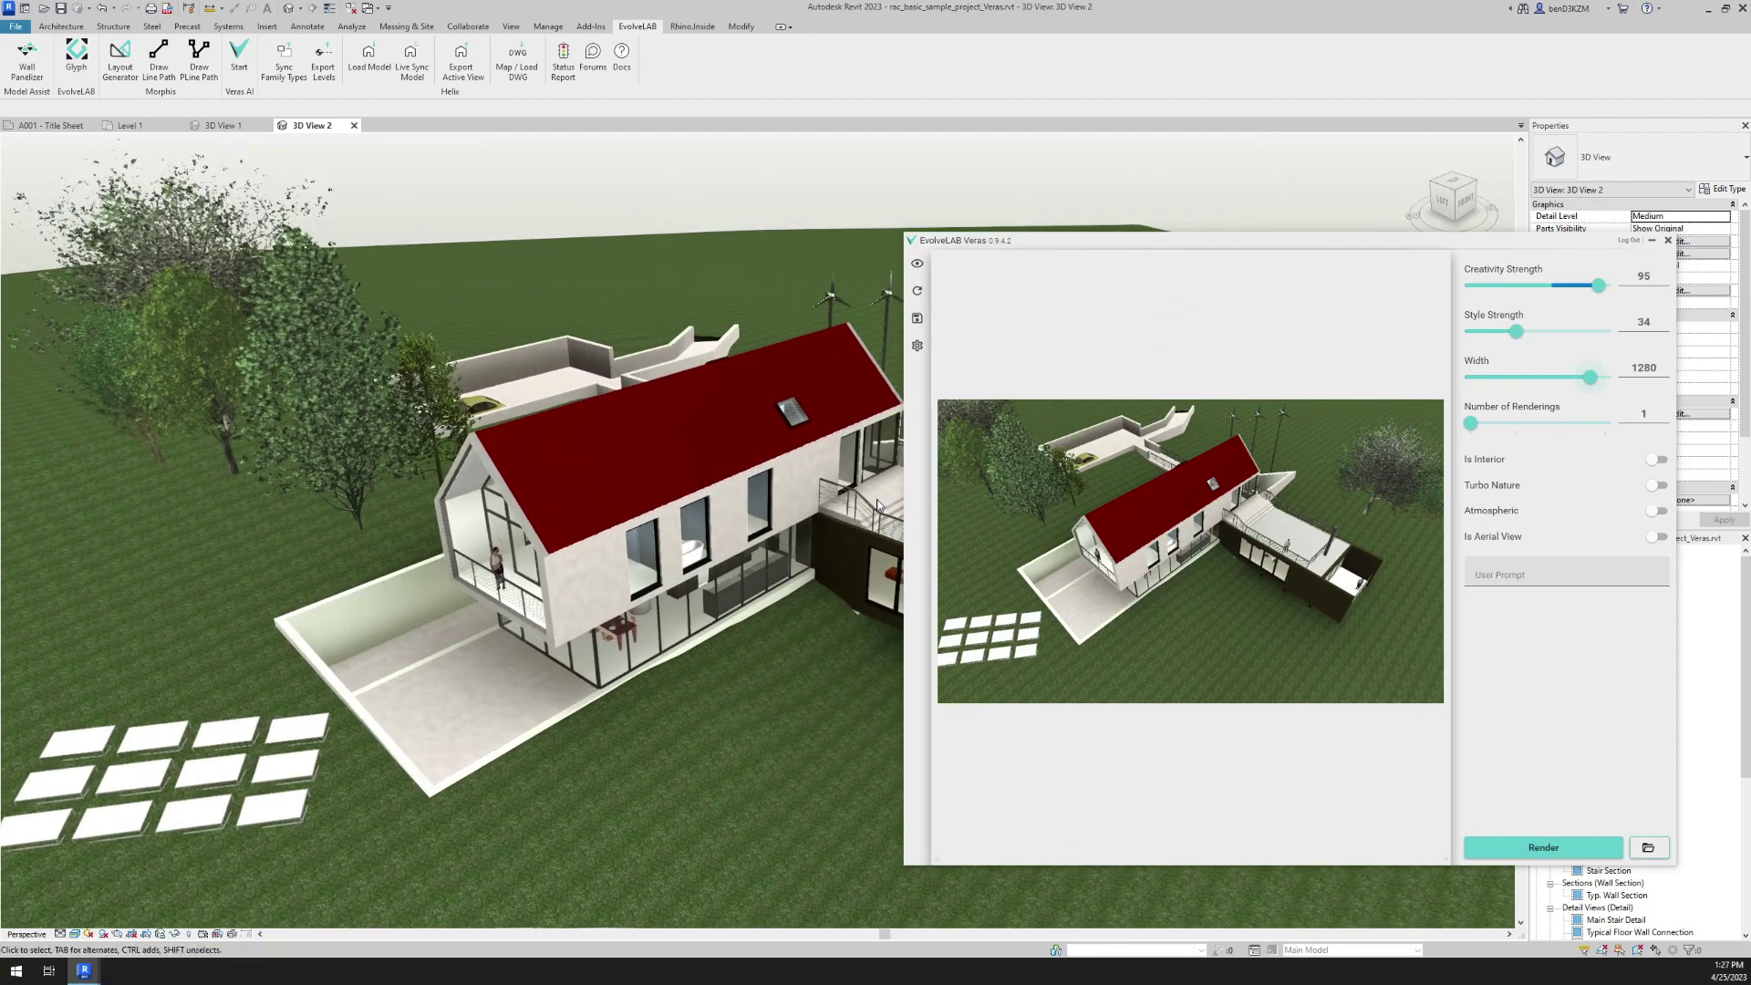
left_click(917, 292)
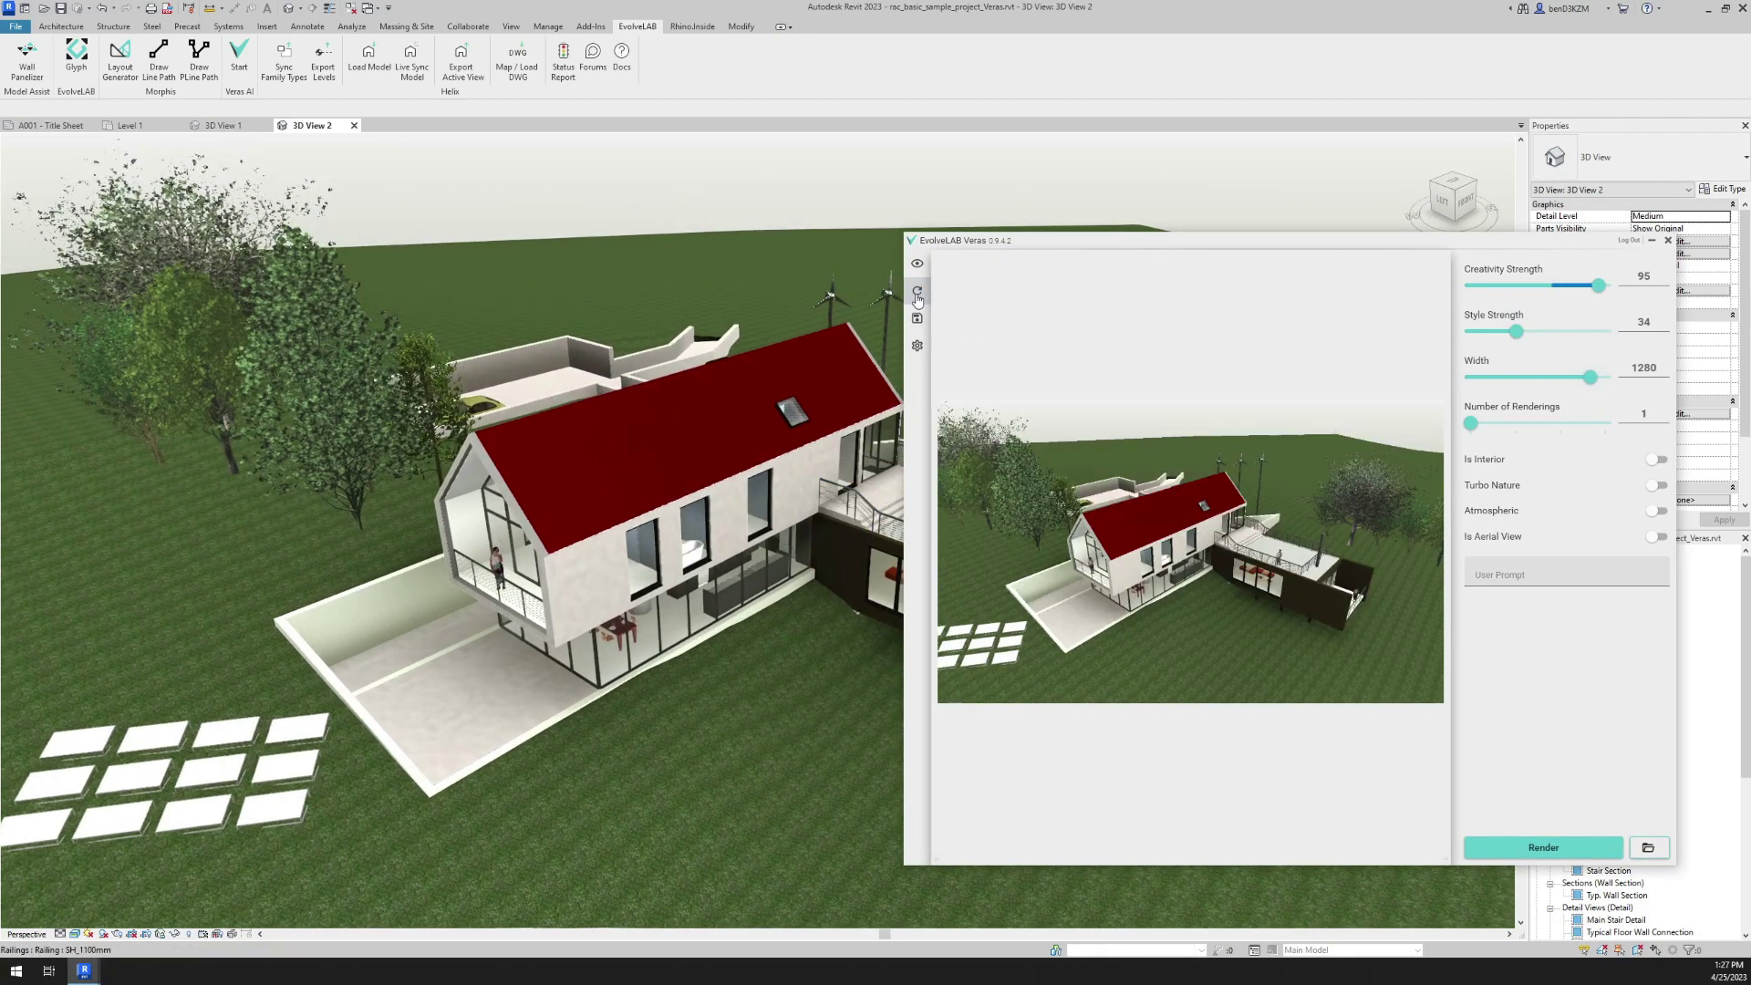
left_click(1659, 537)
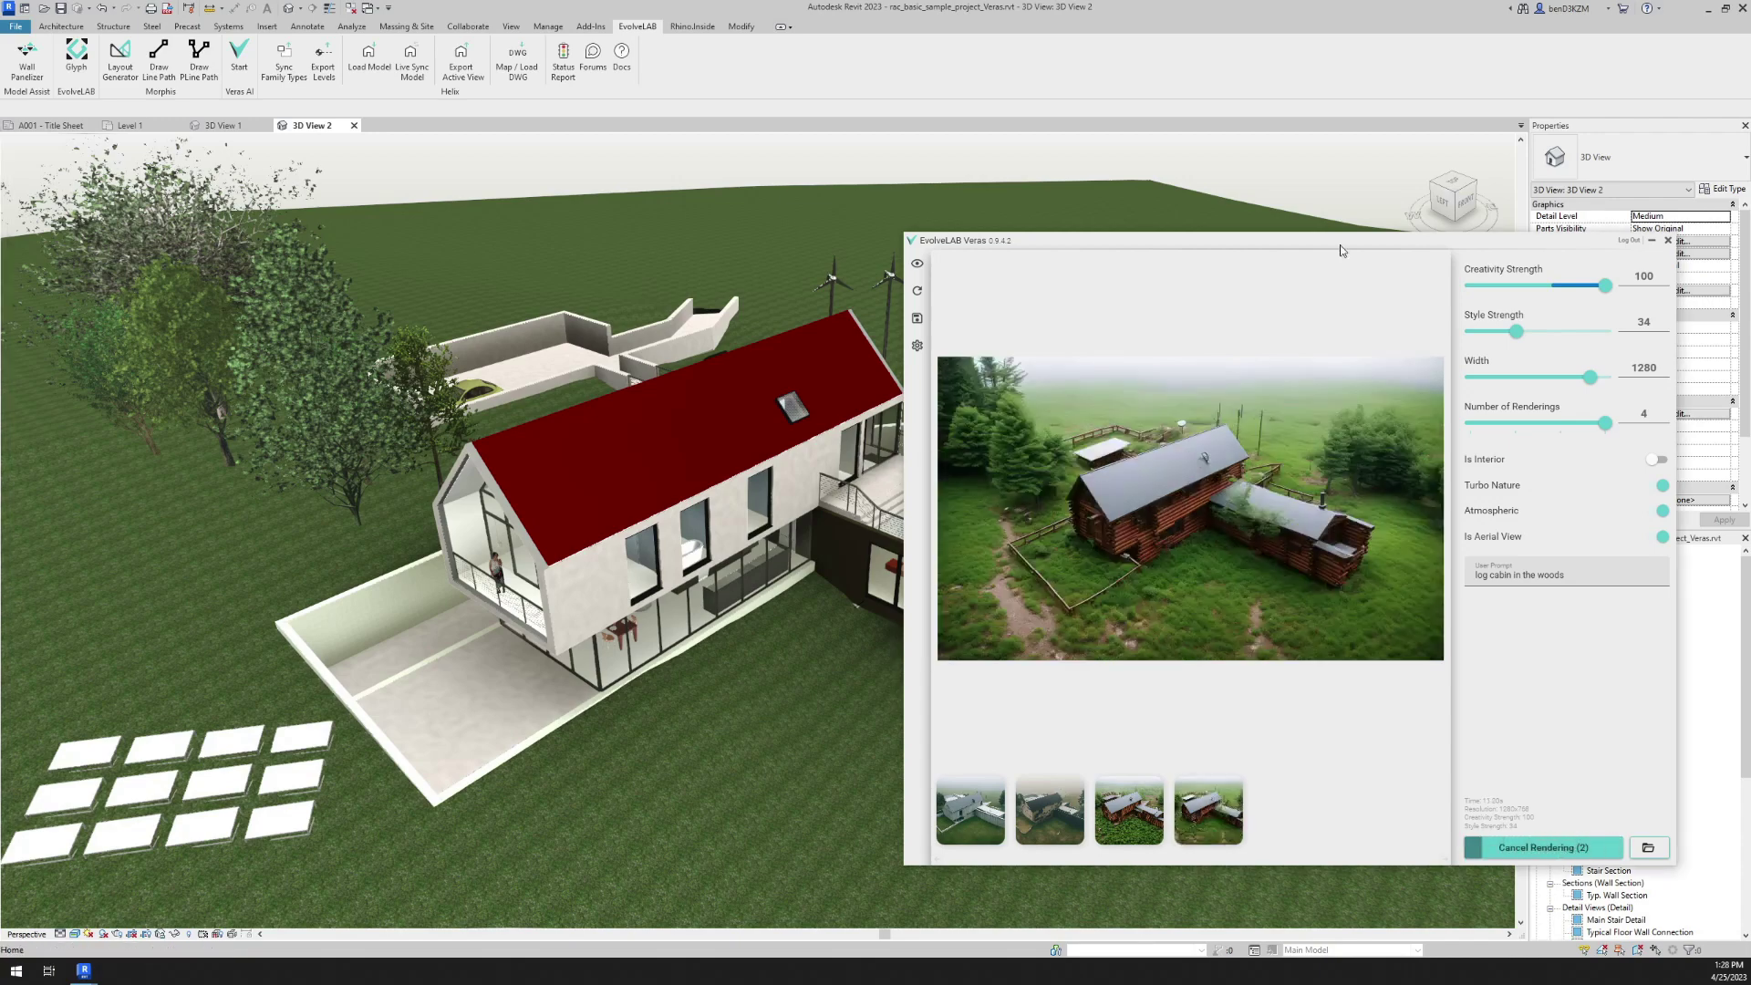
left_click_drag(1186, 240, 1057, 0)
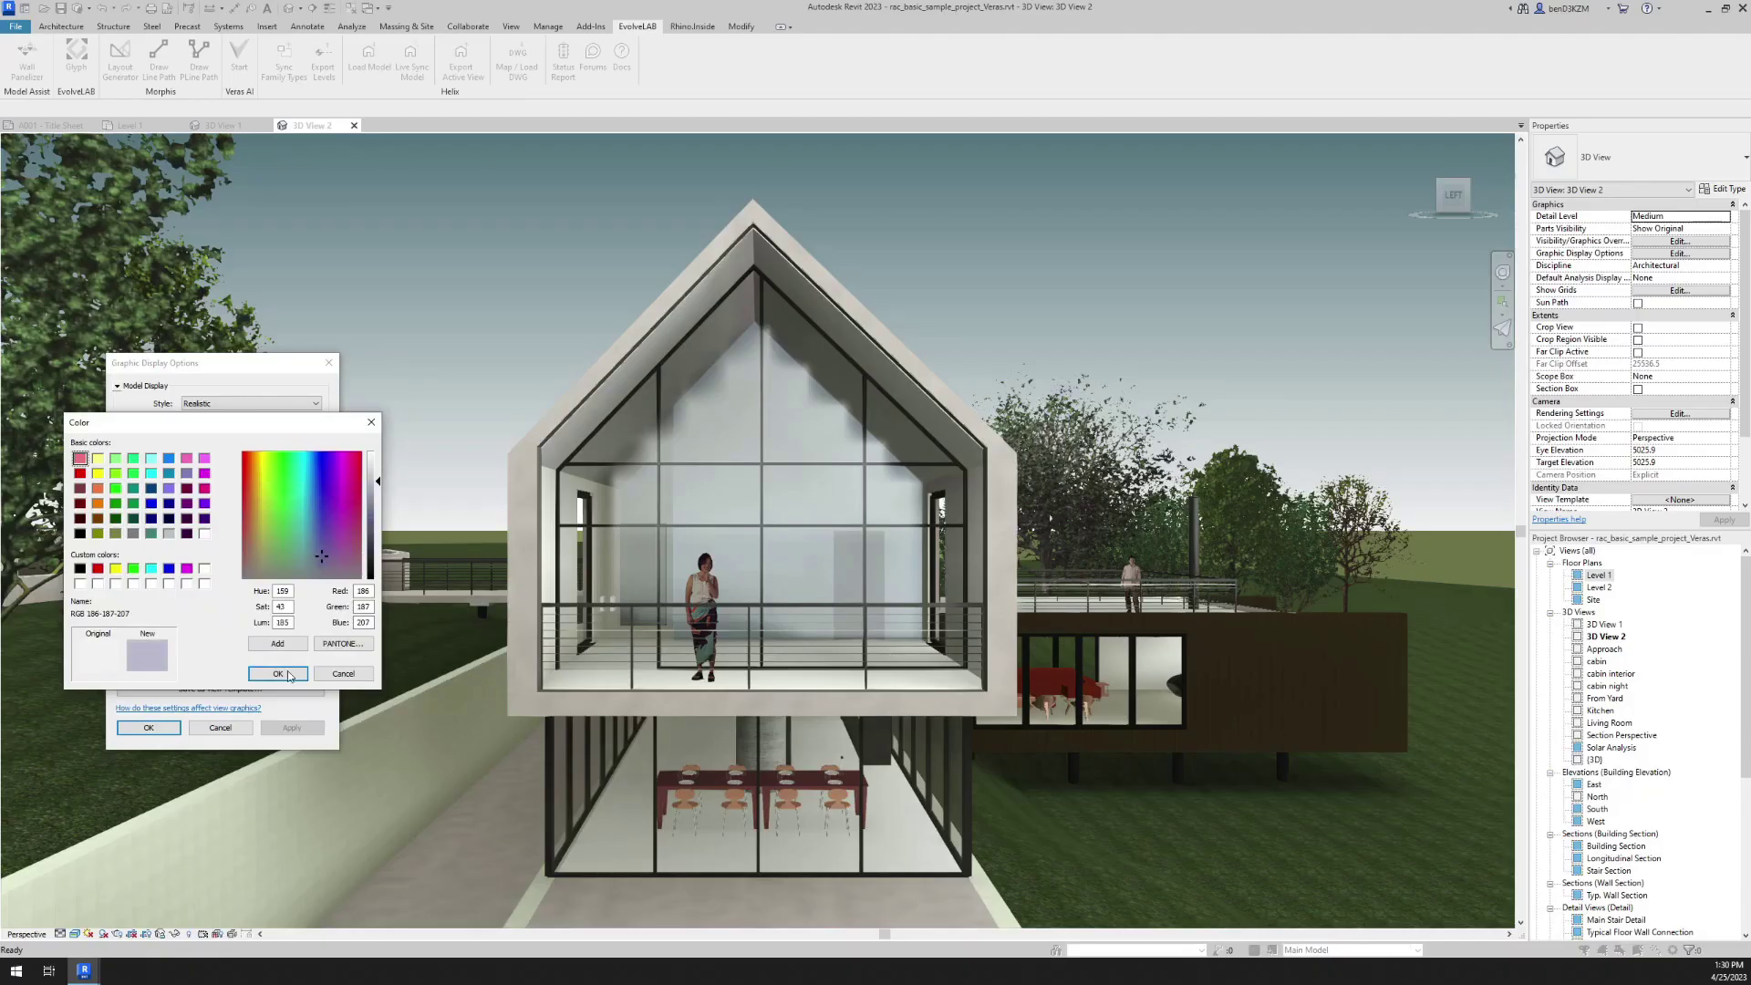
Apply a gradient sky background, then render sunset facade variations in full-screen Veras
left_click(288, 672)
left_click(288, 728)
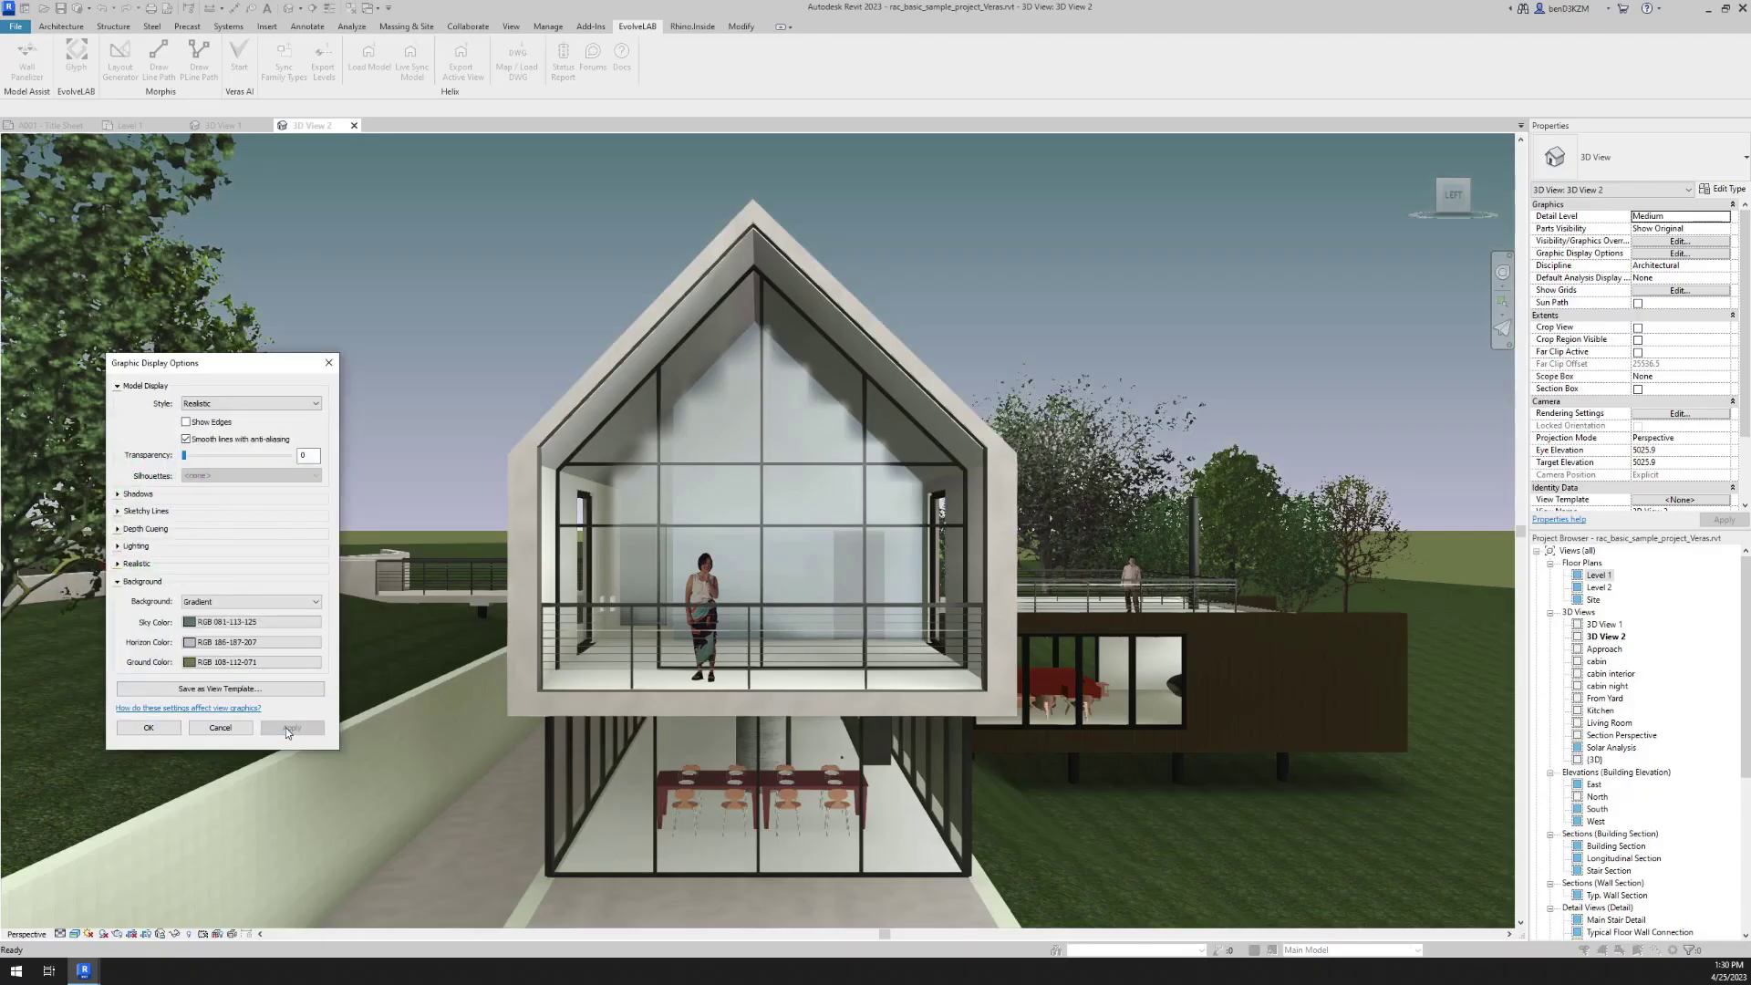
left_click(205, 727)
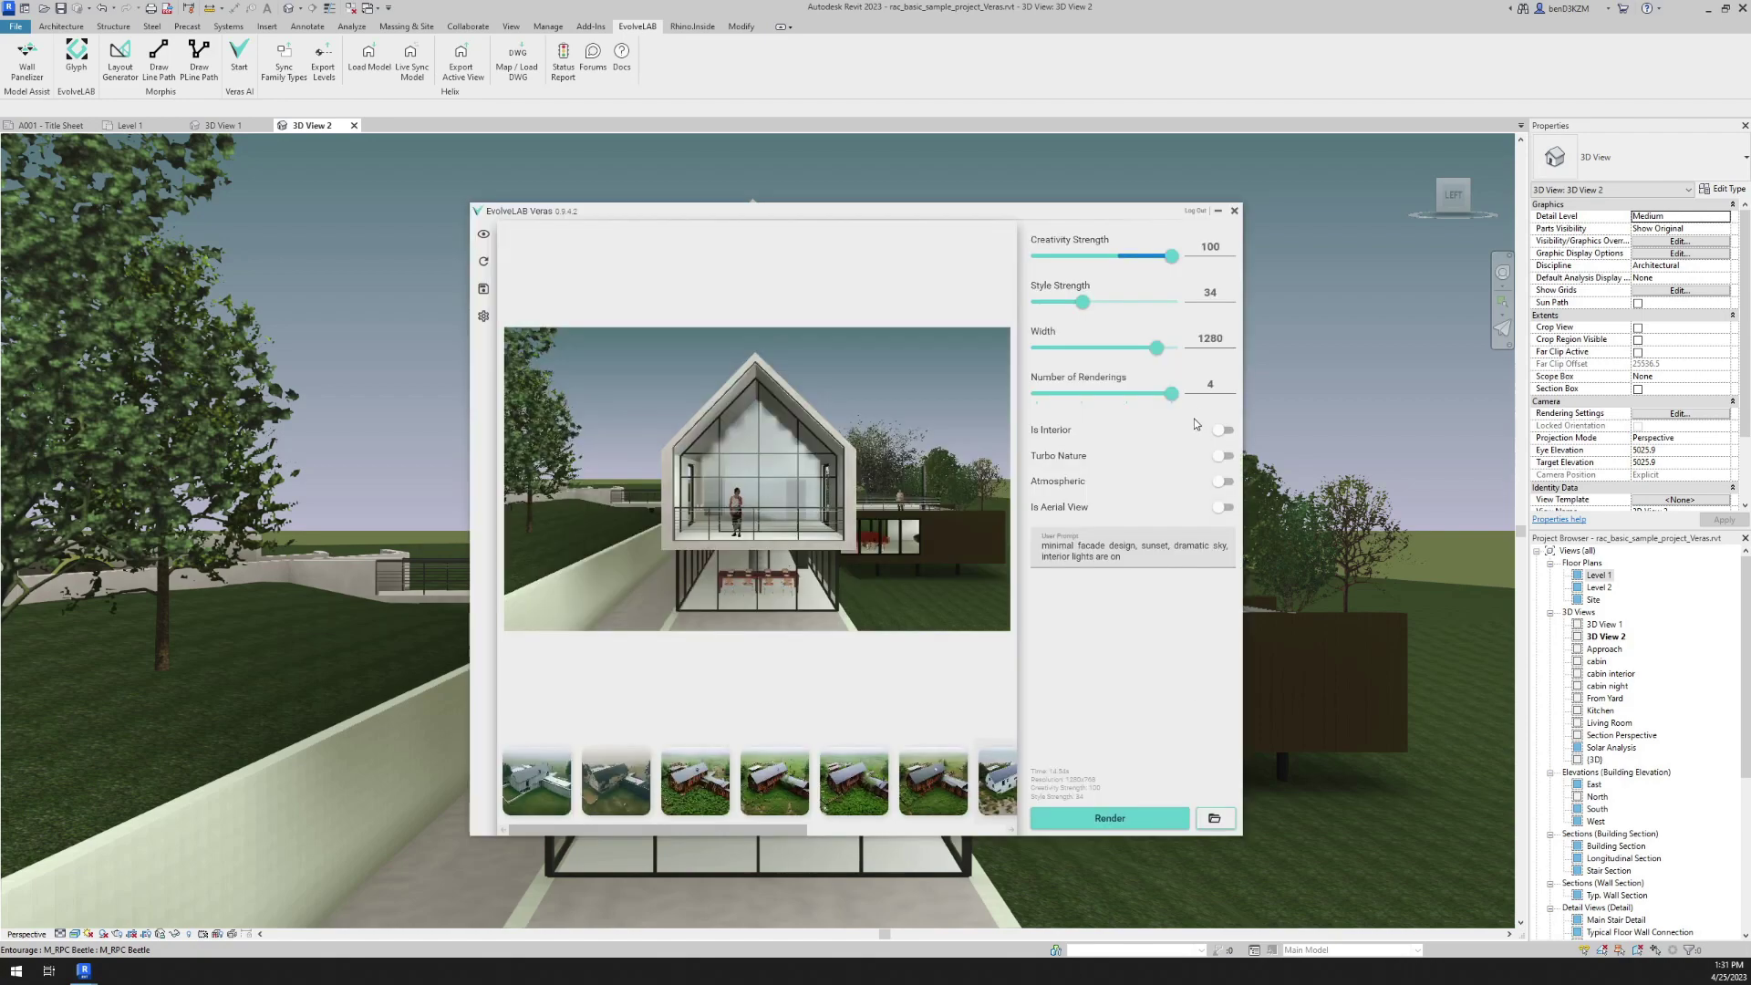
left_click(1124, 818)
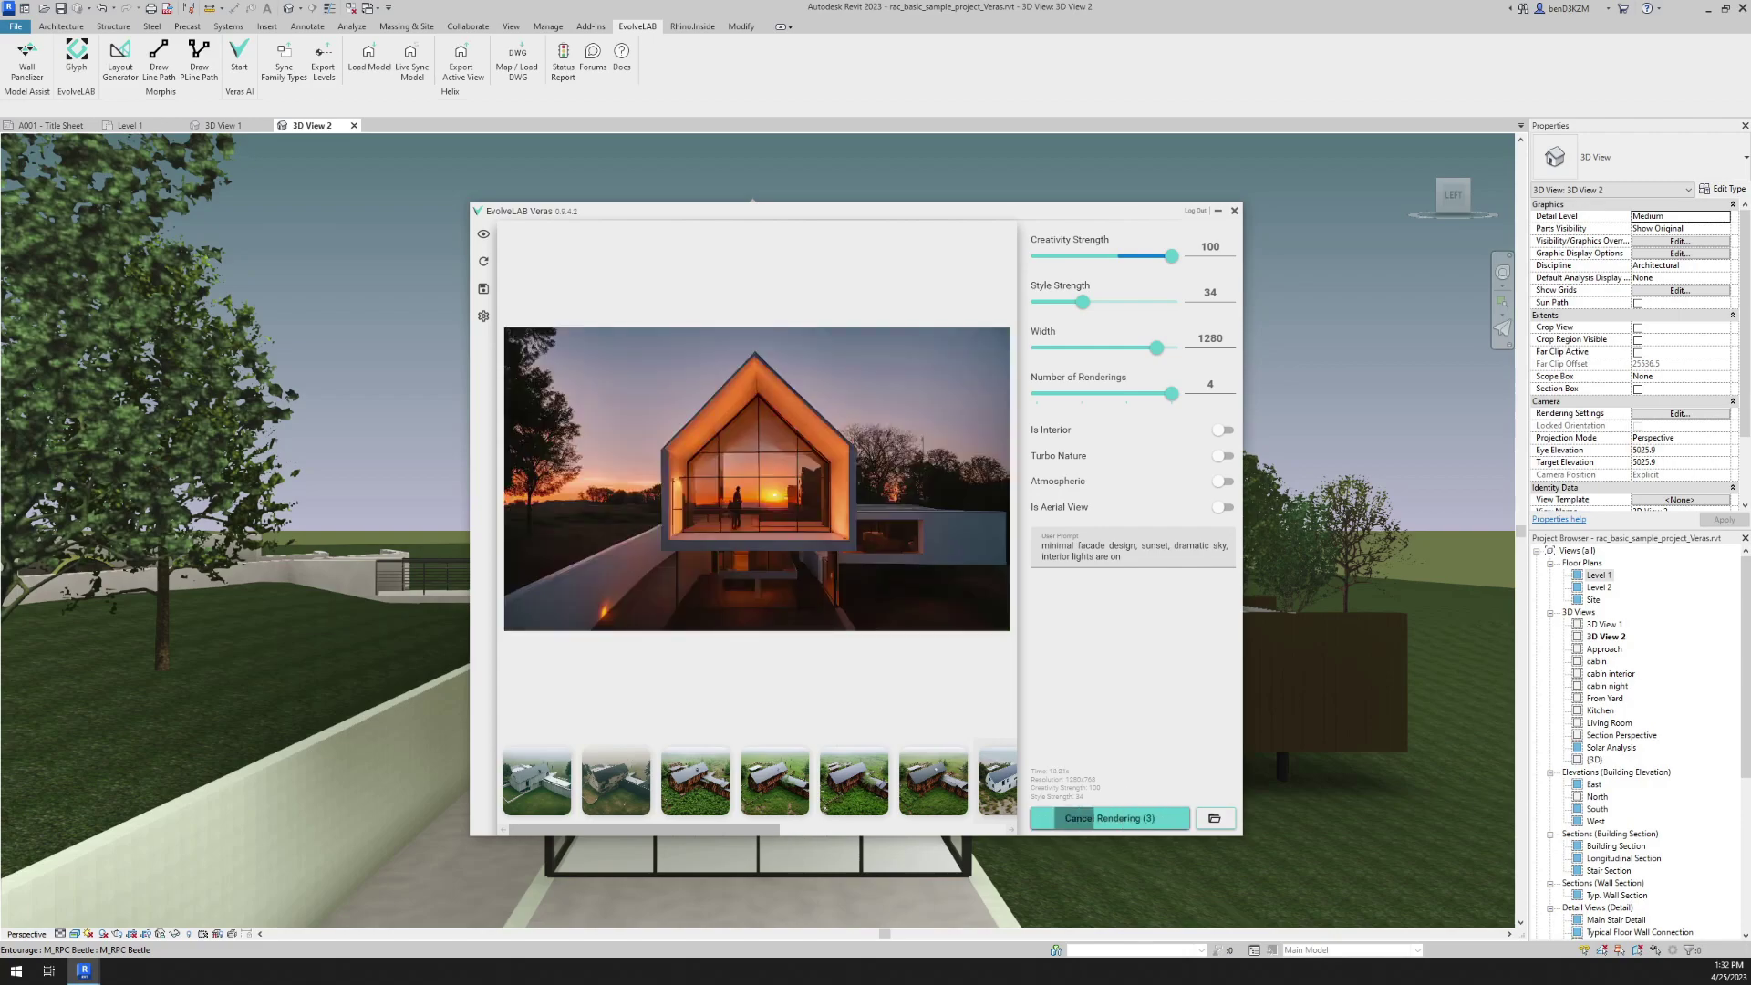
key("super+Up")
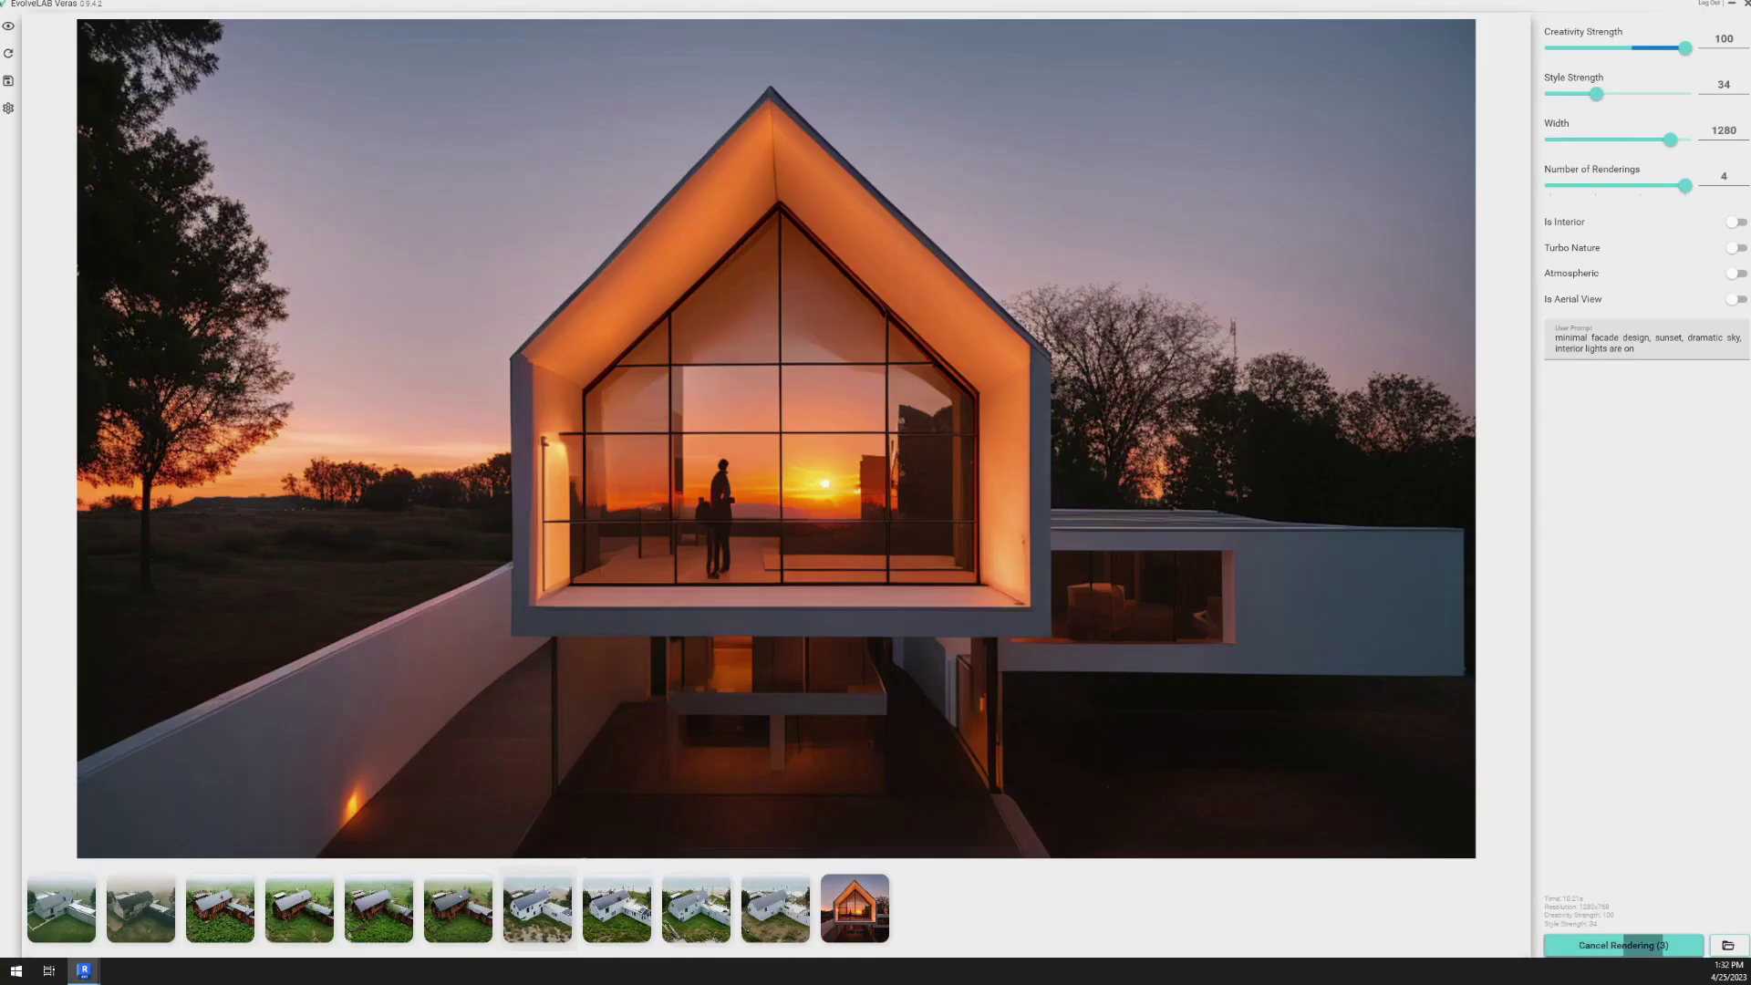